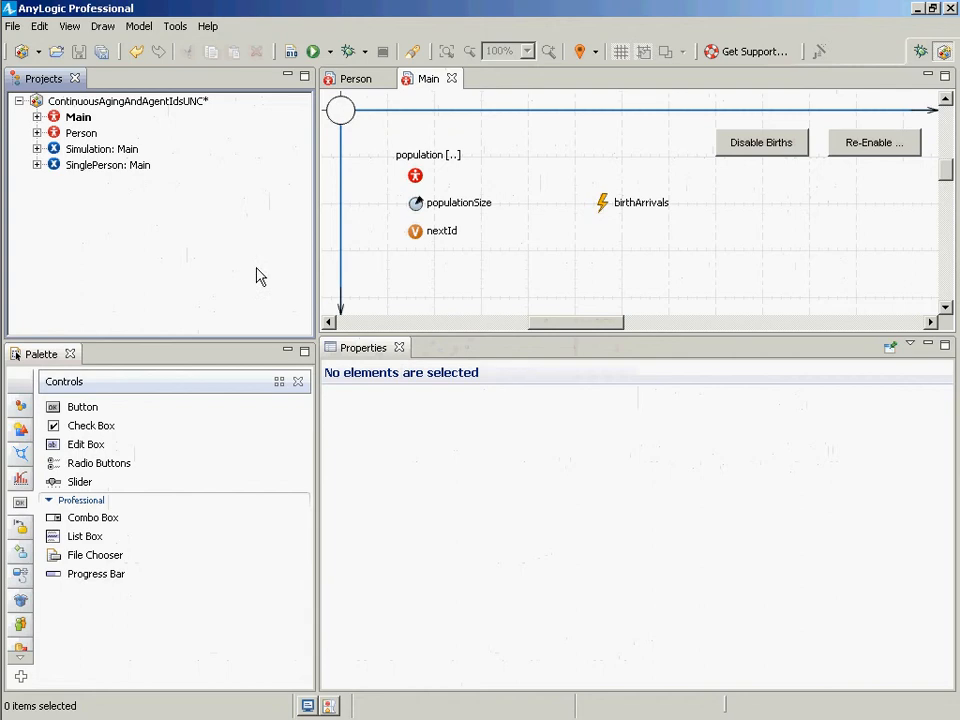
Show the properties of the Main agent type in an enlarged view, down to its environment settings for other agents.
click(79, 118)
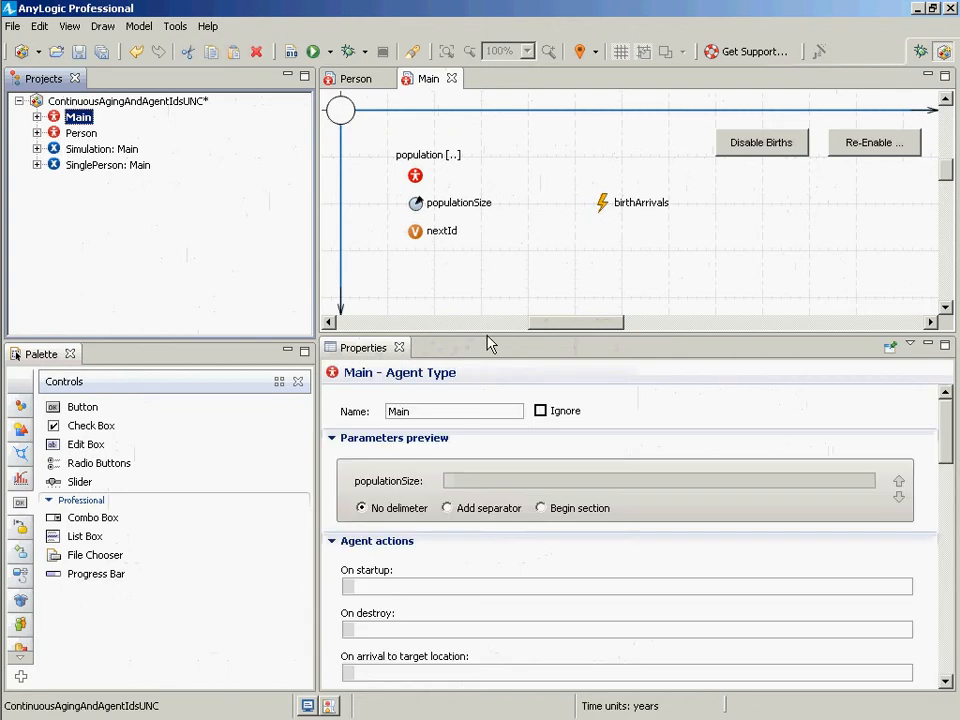
drag(488, 336, 502, 125)
drag(946, 240, 940, 540)
scroll(938, 541, down, 2)
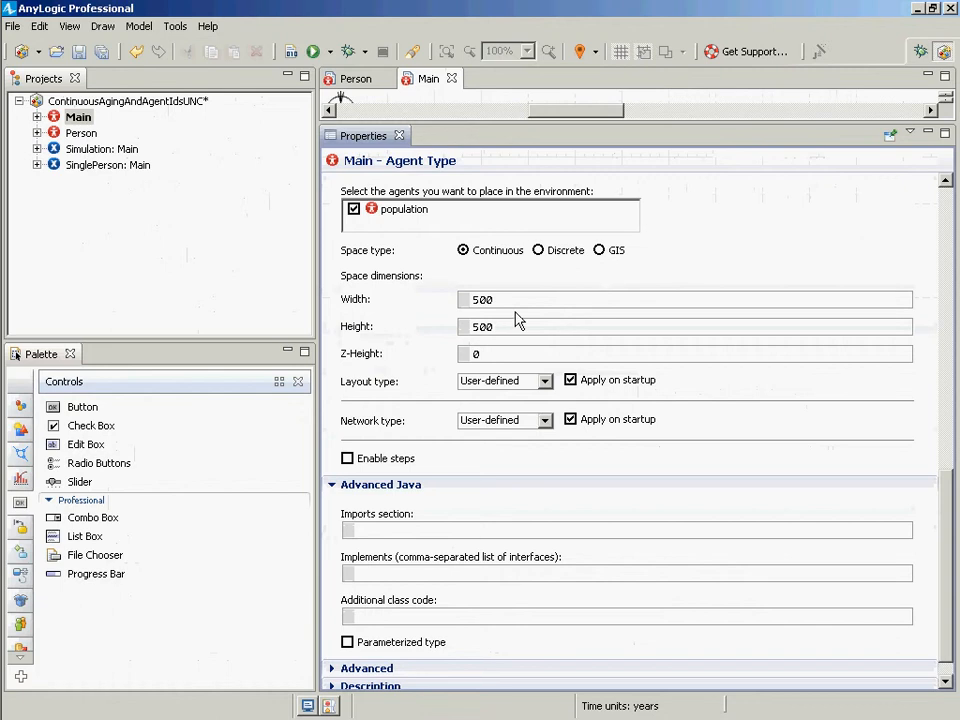
Compare the settings of the Discrete, Continuous and GIS space types for Main's environment, finishing with Continuous selected.
click(566, 251)
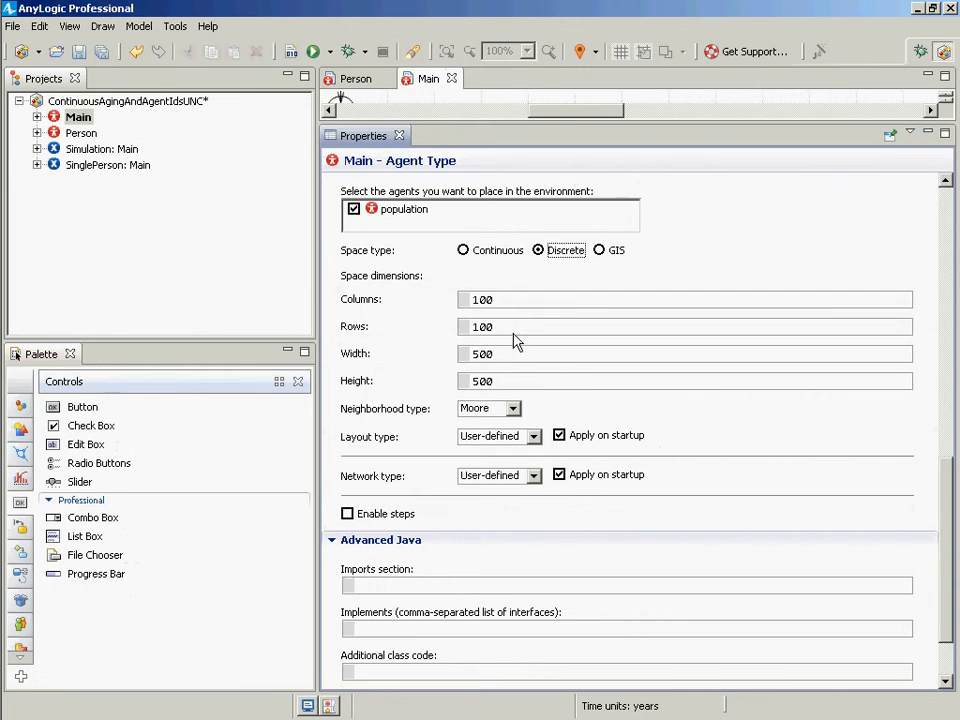
click(491, 252)
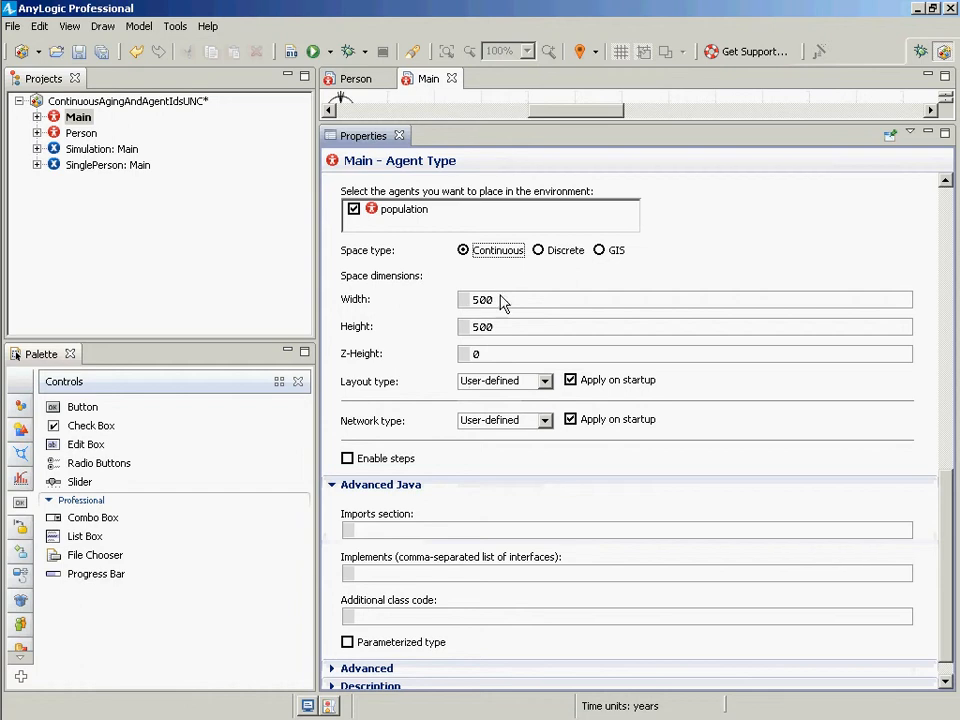
click(584, 251)
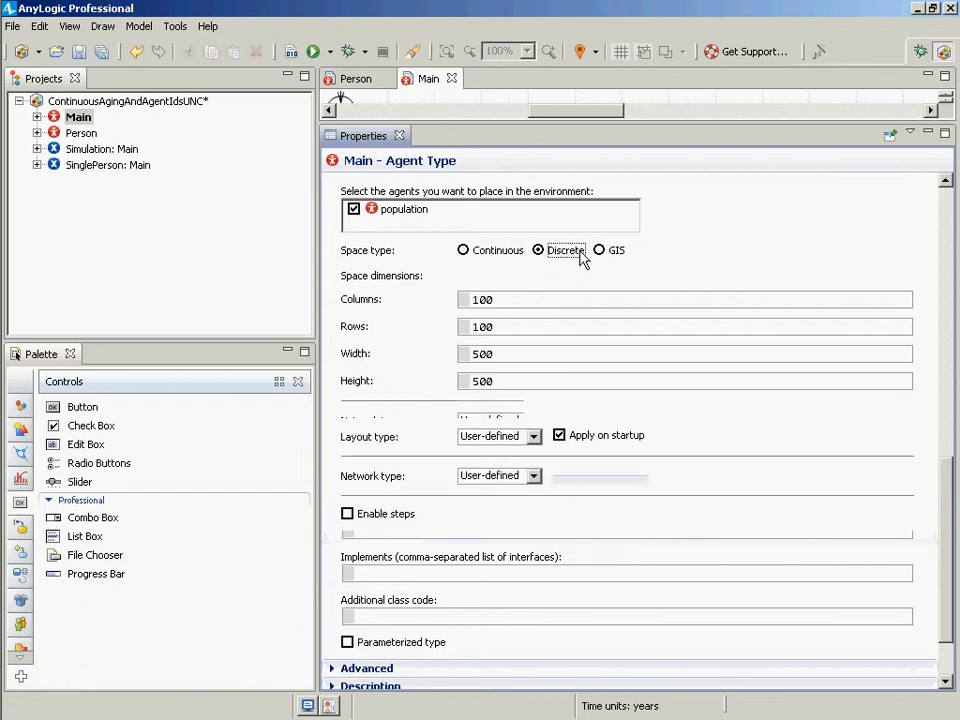
click(464, 256)
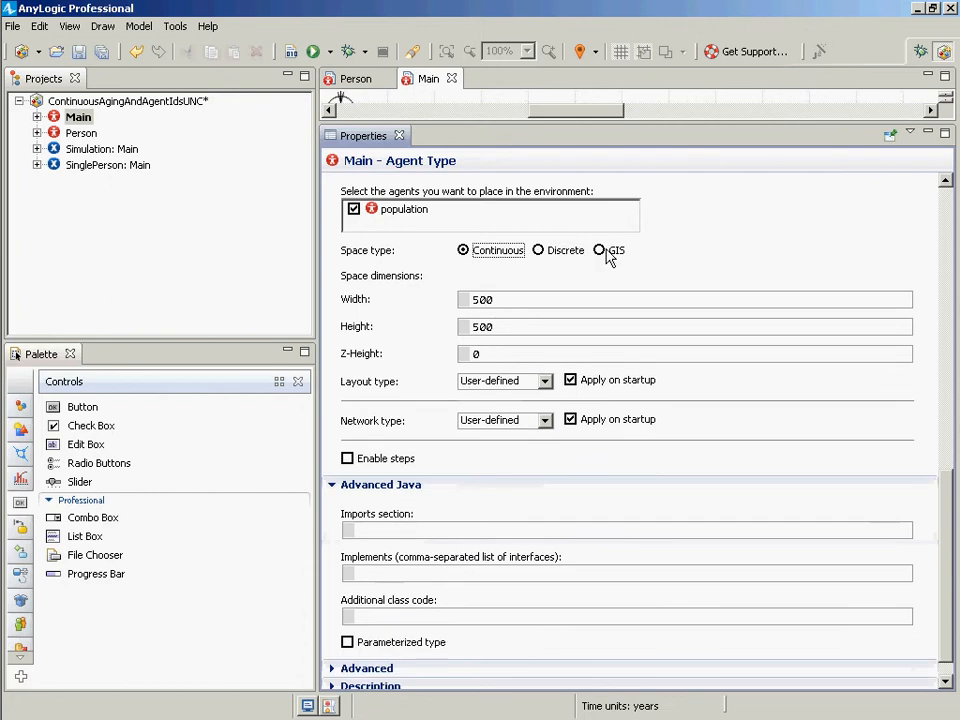
click(602, 251)
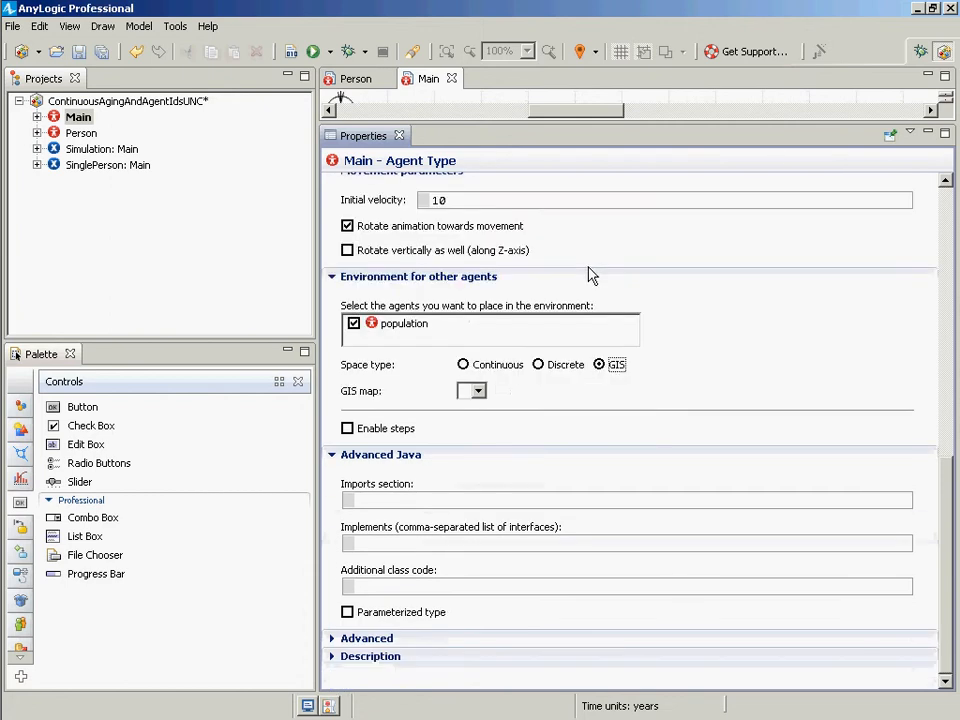
click(477, 366)
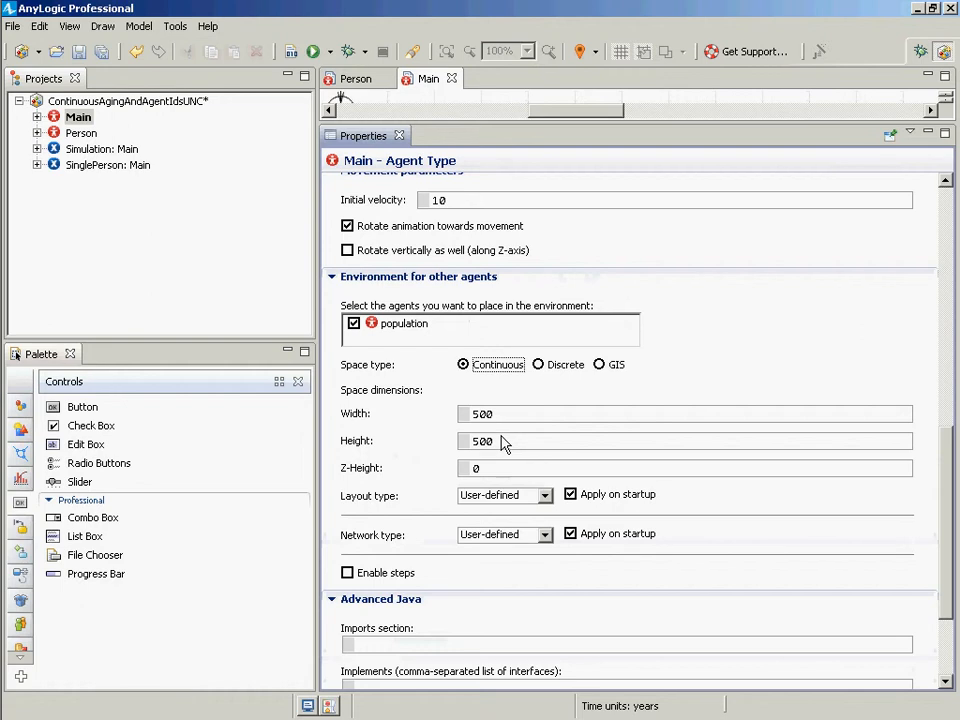
Switch to the PowerPoint slide show to read the slide on the environment, and return to AnyLogic.
key(alt+Tab)
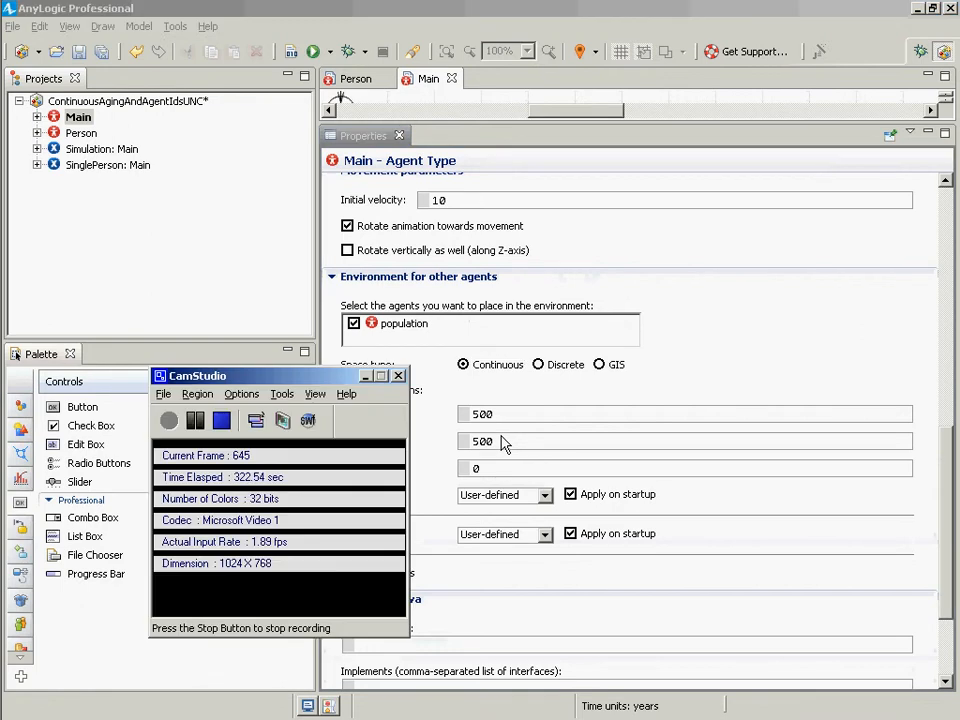
key(alt+Tab)
key(alt+Tab)
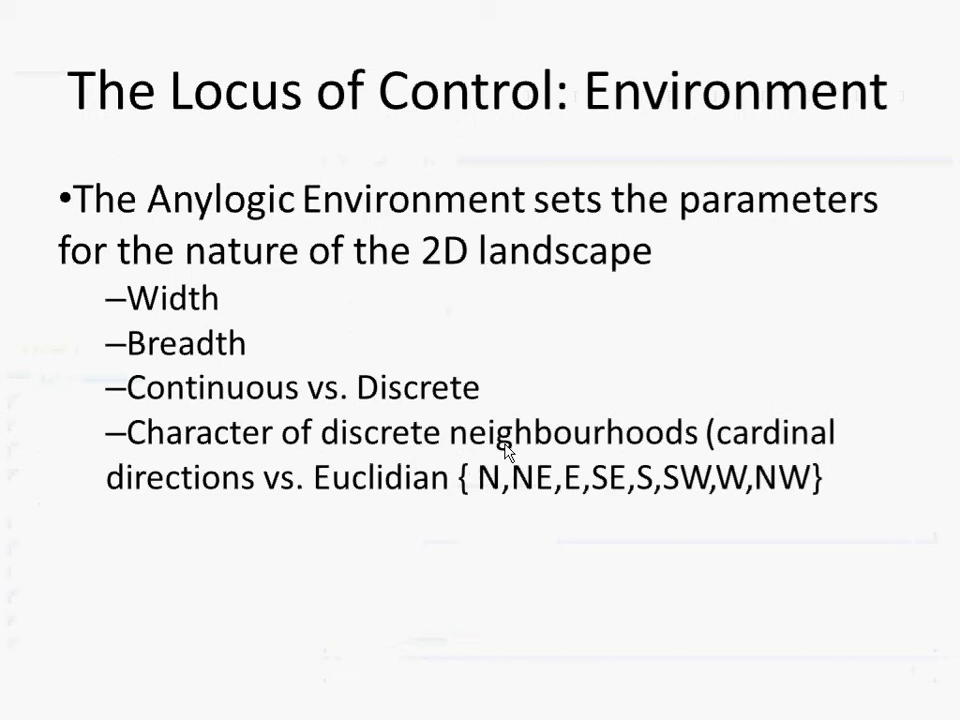
key(alt+Tab)
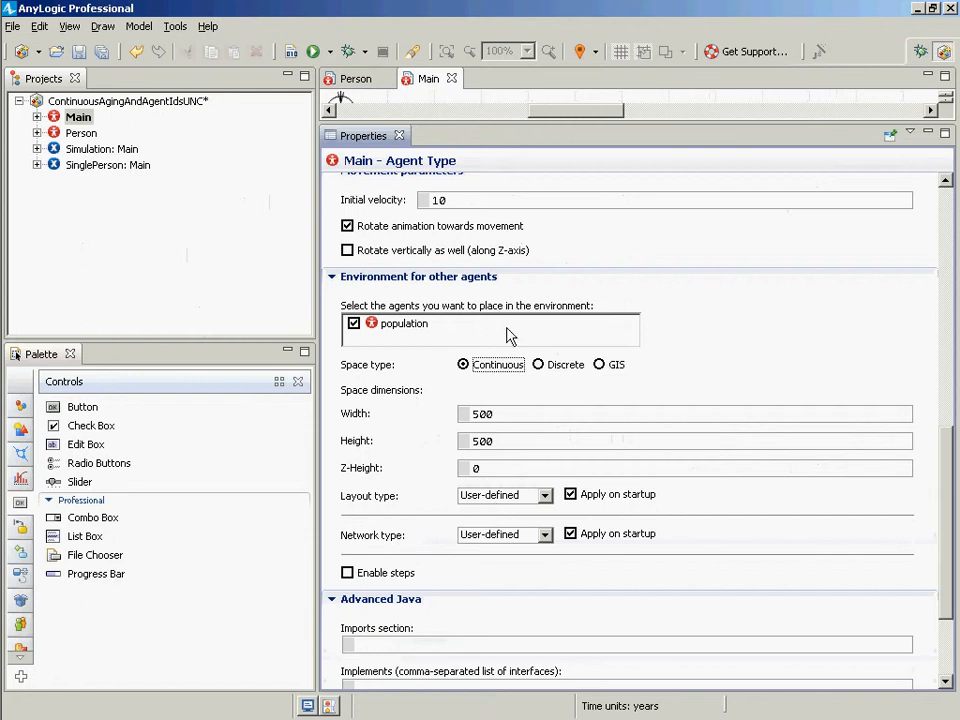
Set Main's space type to Discrete and look at the available neighborhood type options, keeping Moore.
click(556, 368)
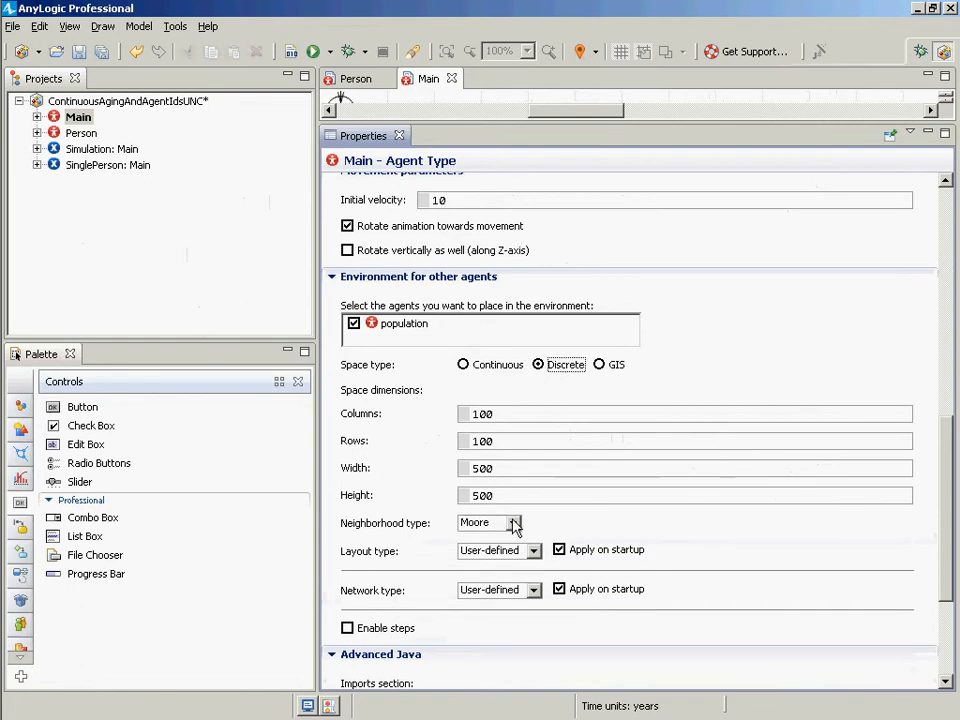
click(513, 522)
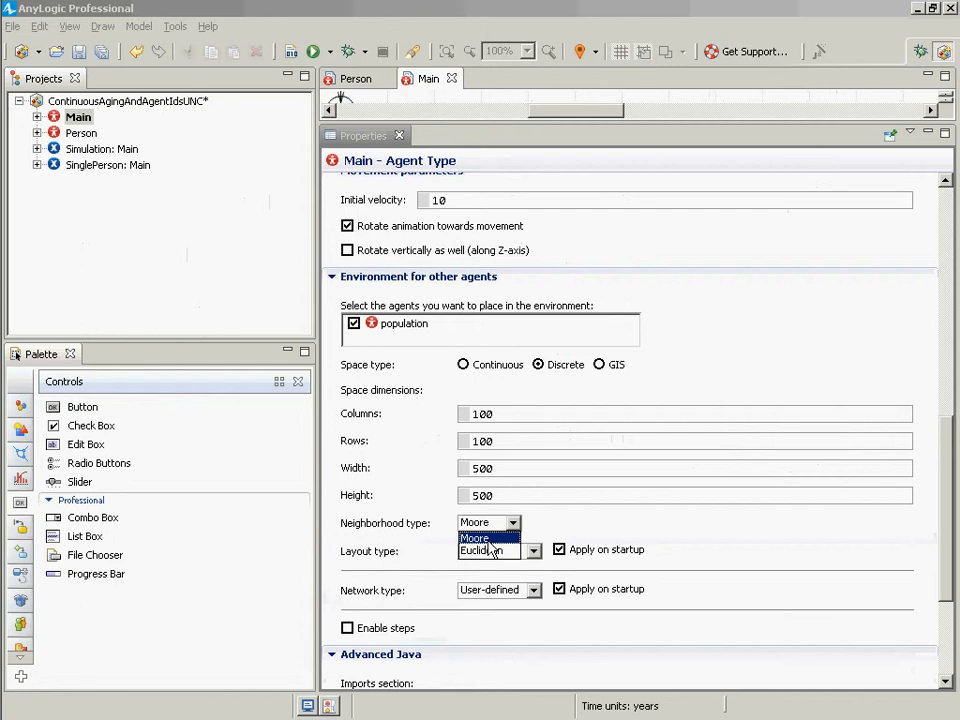
click(463, 413)
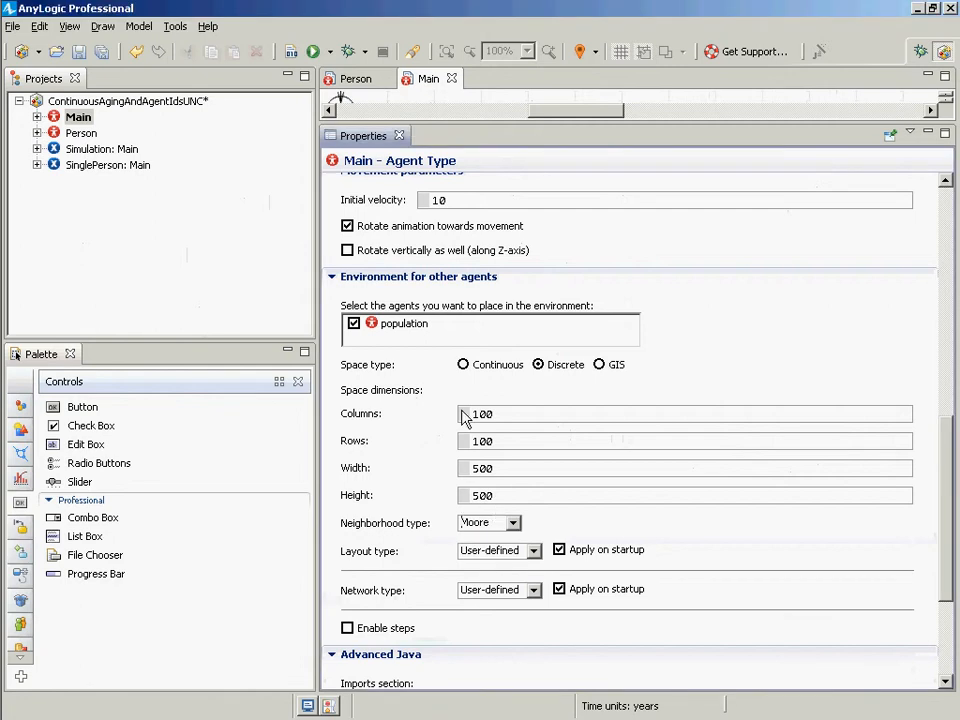
key(alt+Tab)
key(alt+Tab)
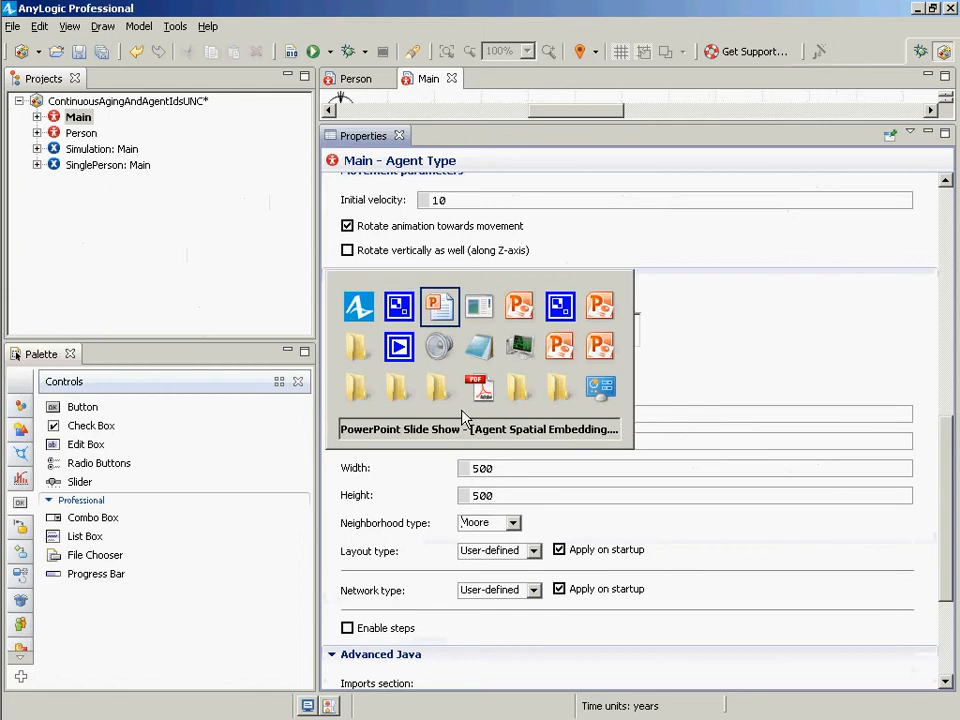
key(alt+shift+Tab)
key(alt+shift+Tab)
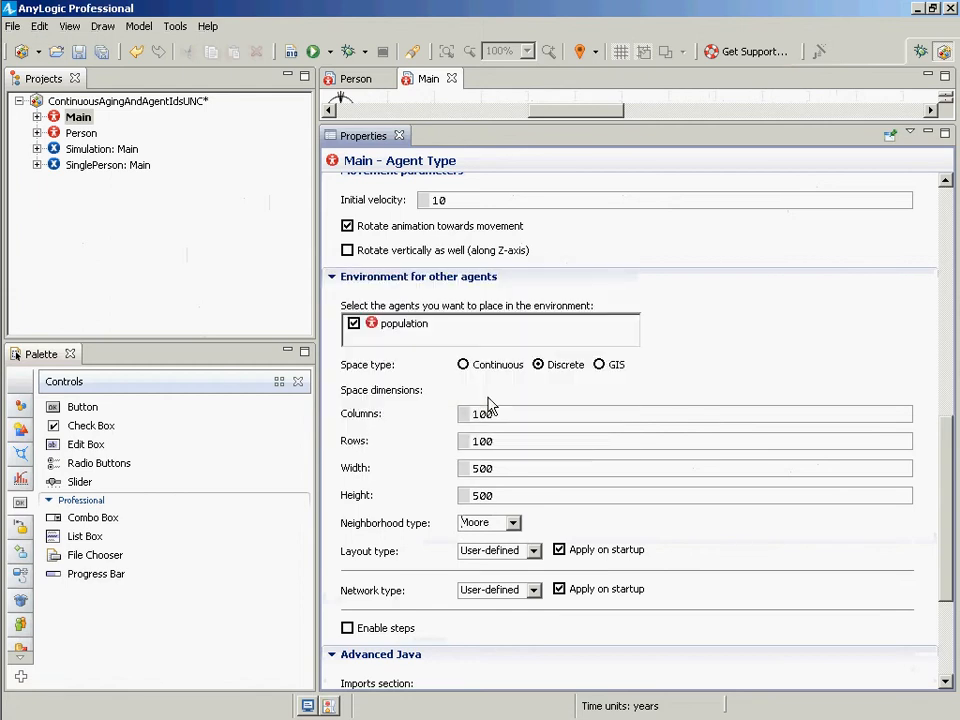
Open the AnyLogic Help and search all topics for "neighbood moore euclidean".
click(208, 26)
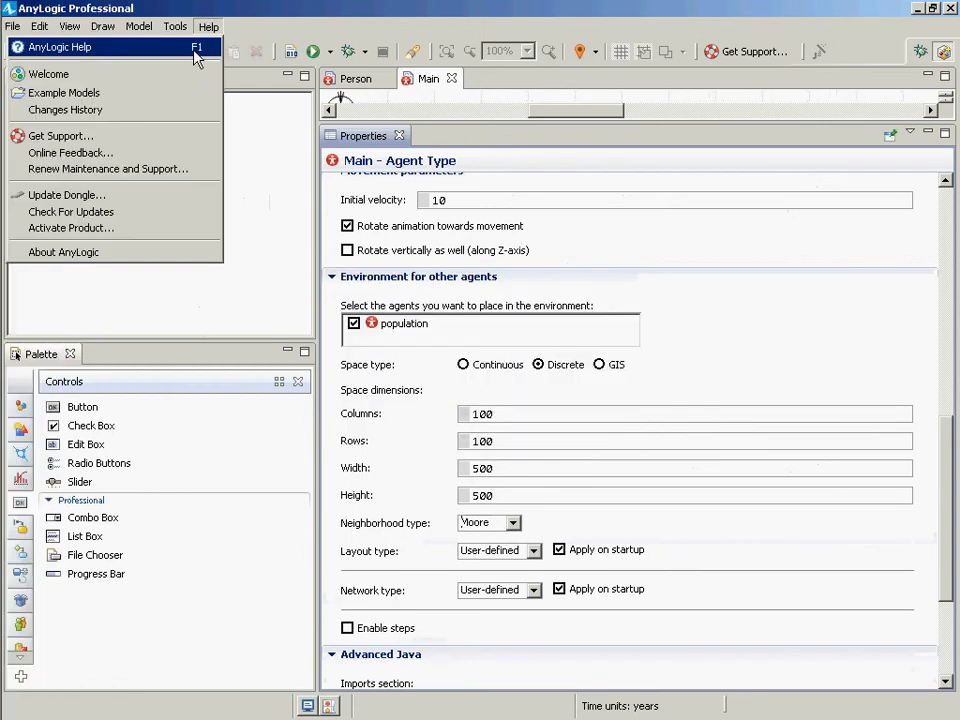
click(60, 47)
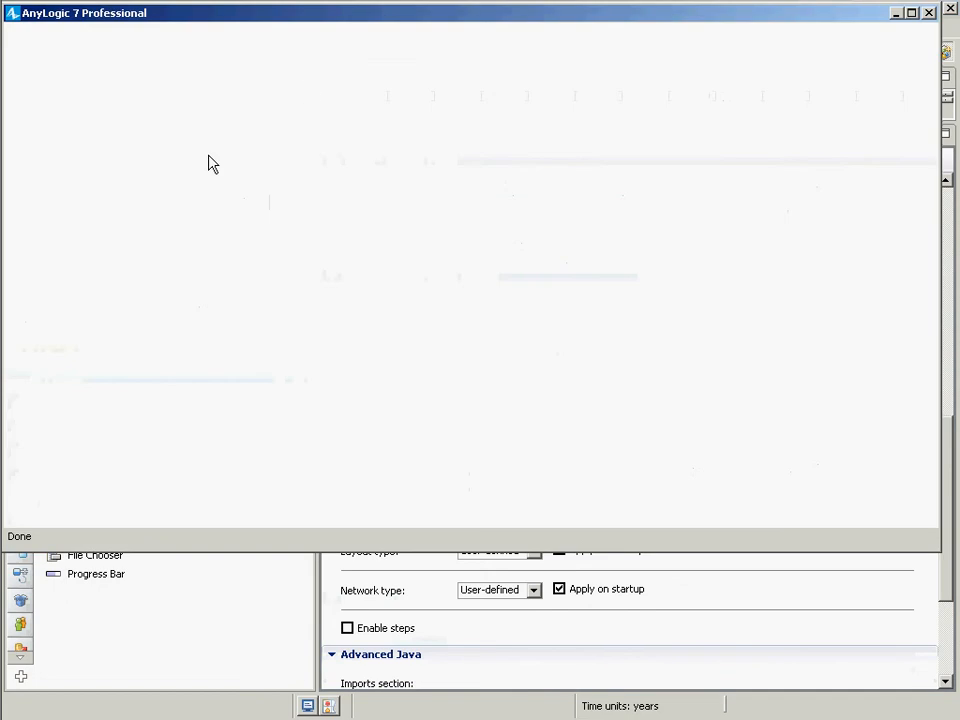
click(121, 31)
text(neighbour)
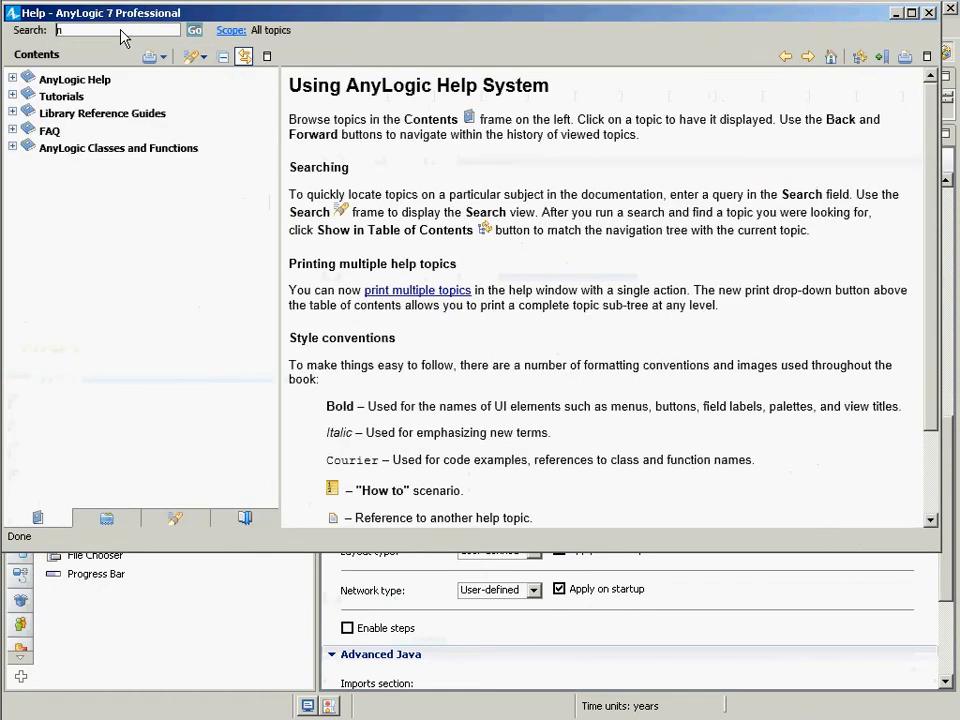
key(BackSpace)
text(d moore euclidian)
key(BackSpace)
key(BackSpace)
key(BackSpace)
text(ean)
key(Return)
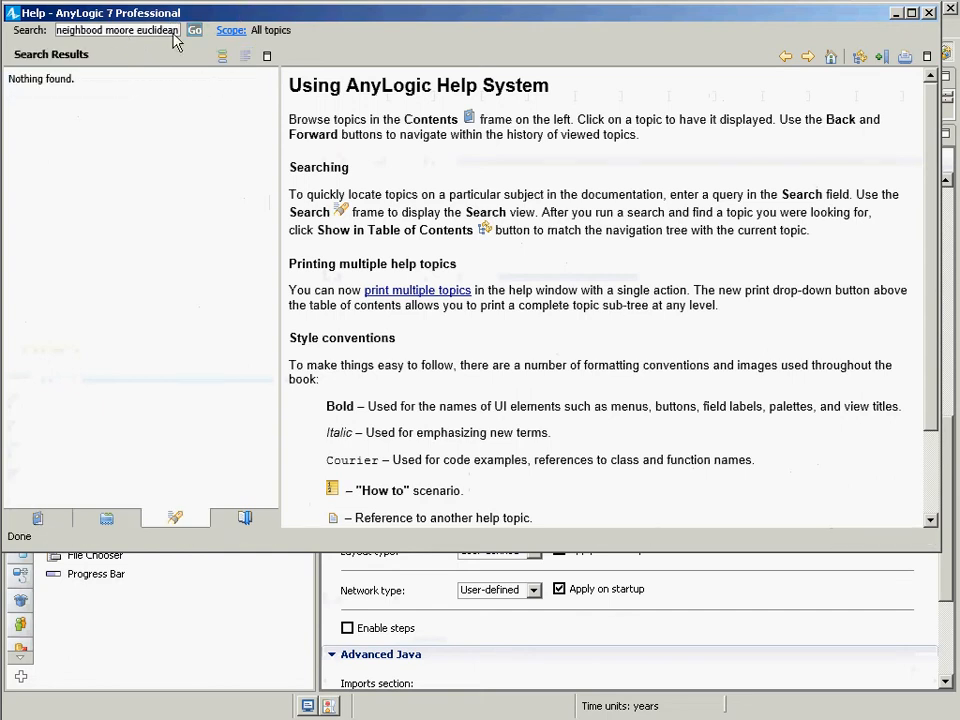
Shorten and correct the help query to "neighborhood moore" and run the search again.
double_click(160, 30)
key(BackSpace)
click(87, 30)
text(orh)
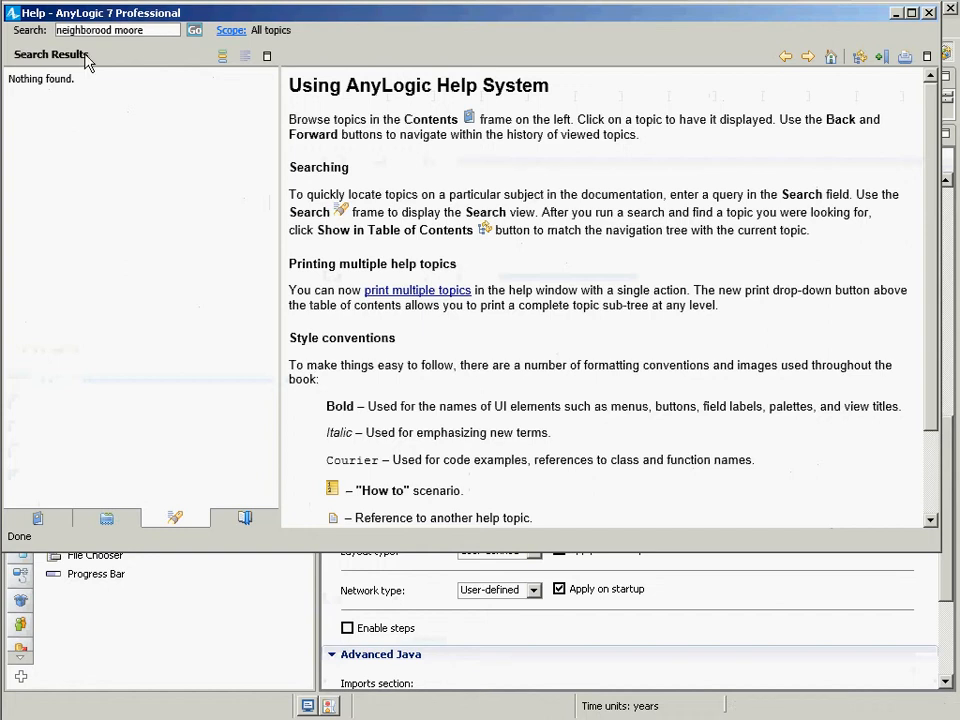
double_click(128, 31)
key(Left)
key(Left)
key(Left)
key(Left)
key(shift+Left)
key(Left)
key(shift+Left)
text(h)
key(Return)
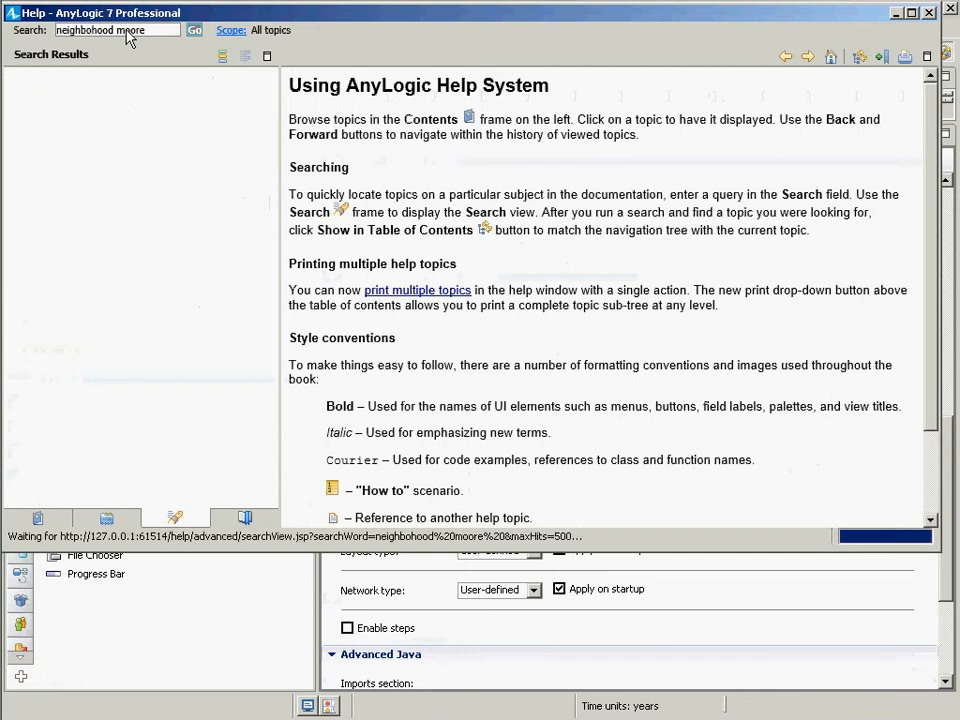
key(Left)
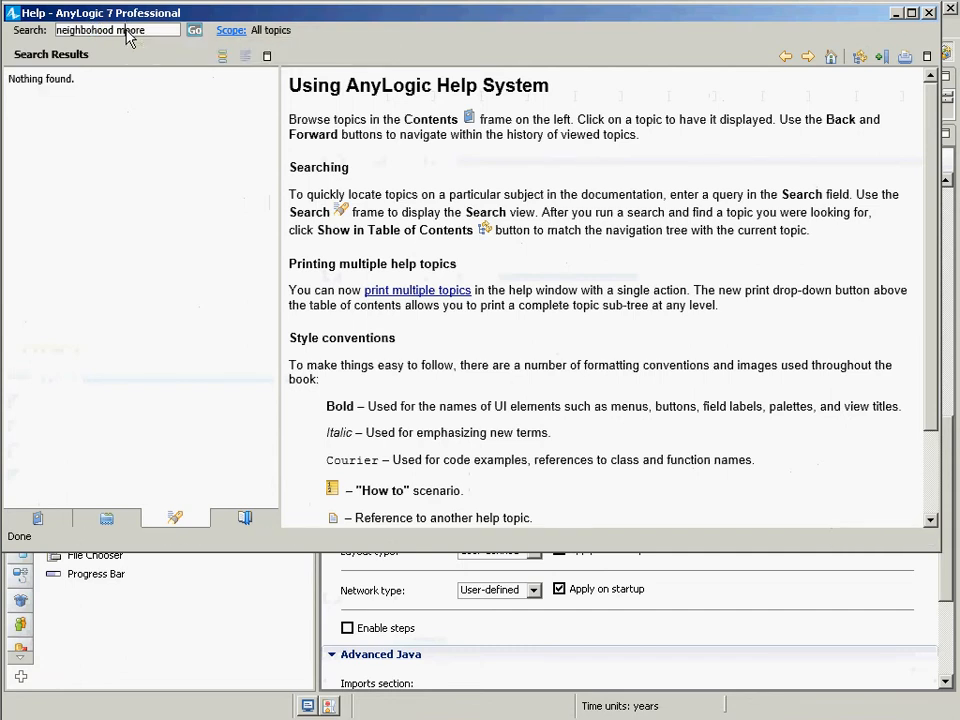
text(r)
key(Return)
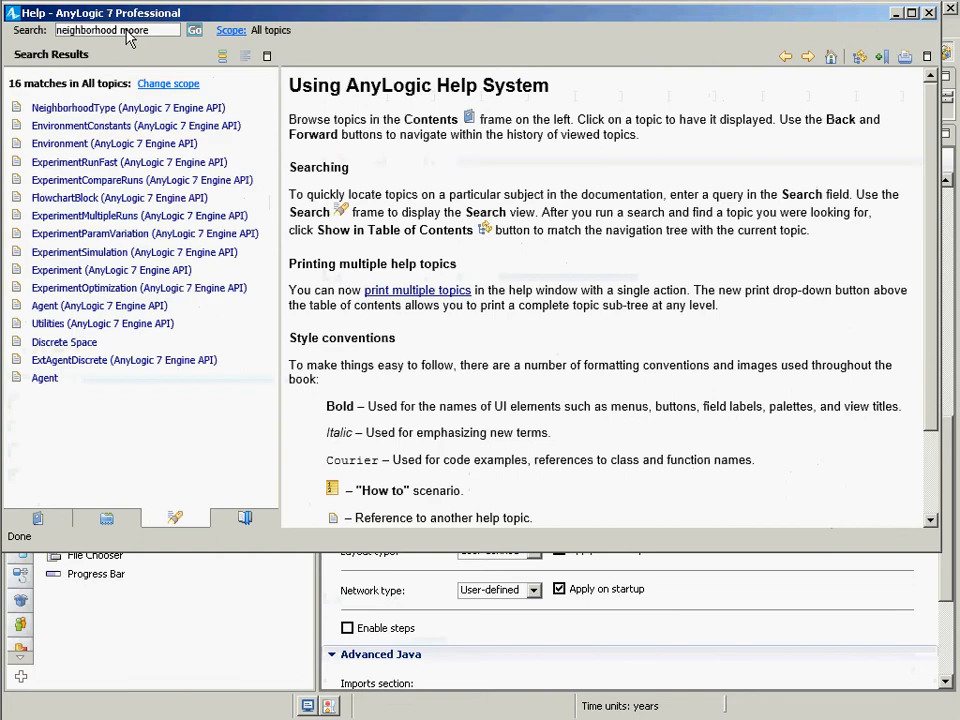
Open the Discrete Space help topic and examine its diagrams of the Moore and Euclidean neighborhoods.
click(75, 342)
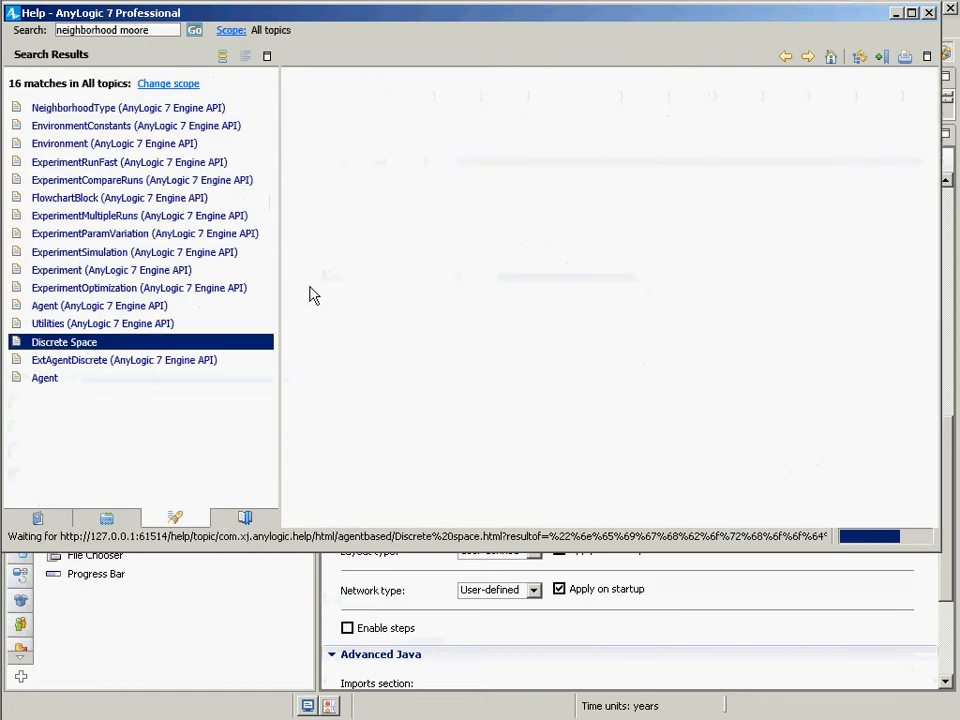
scroll(435, 288, down, 5)
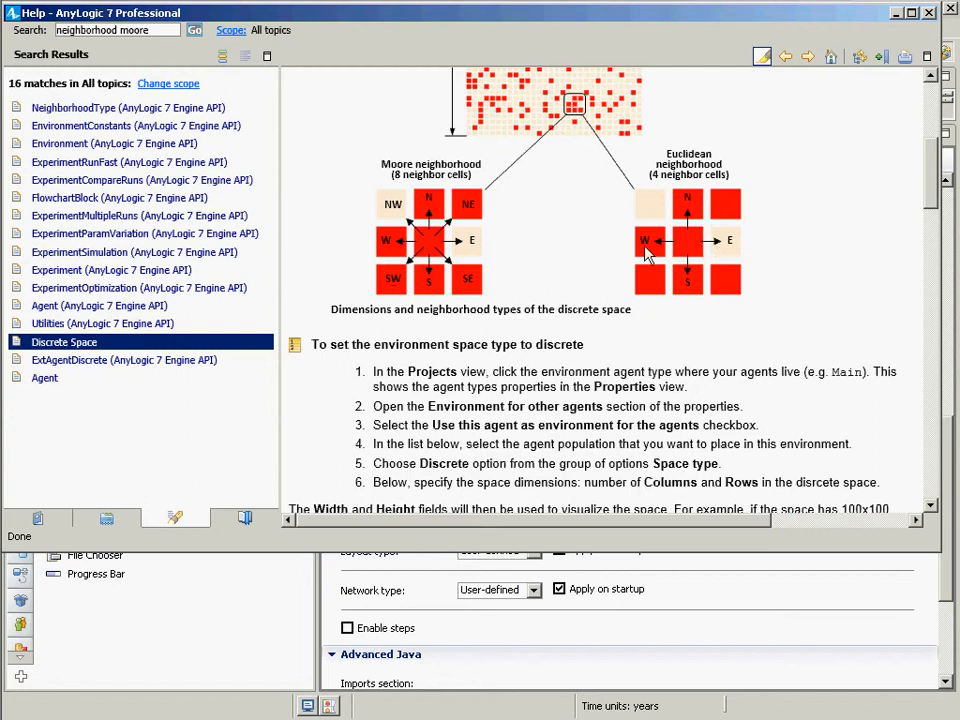
scroll(690, 262, down, 3)
scroll(700, 268, up, 3)
Return from the help to Main's environment settings and set the space type to Continuous.
key(alt+Tab)
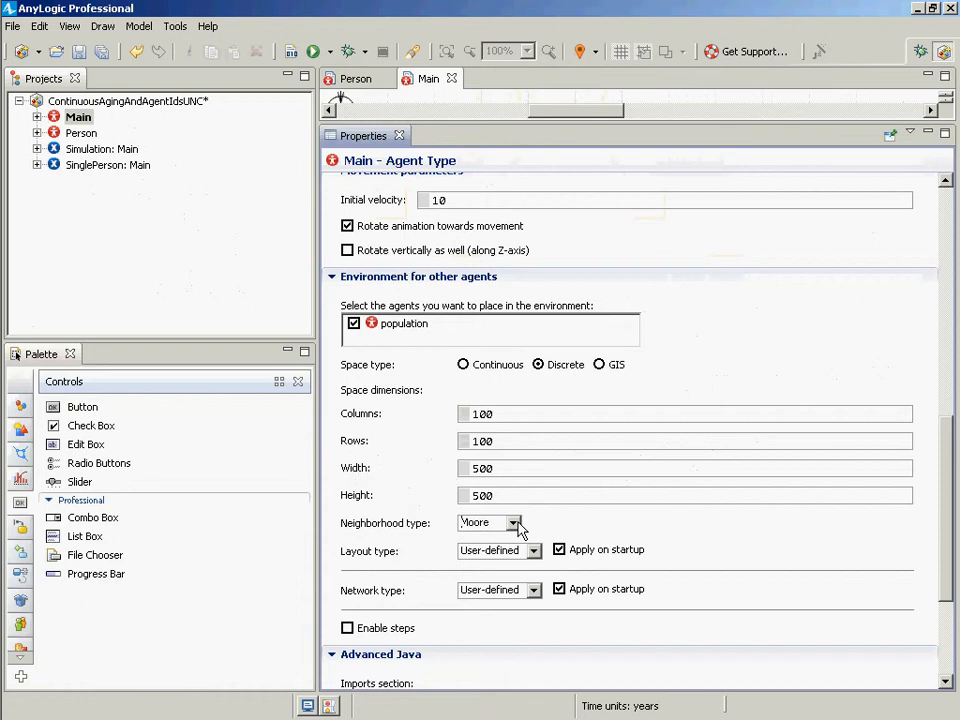
click(505, 365)
Switch to the PowerPoint slide show and page forward past the environment slides and the Game of Life background, and return to AnyLogic.
key(alt+Tab)
key(alt+Tab)
key(alt+Tab)
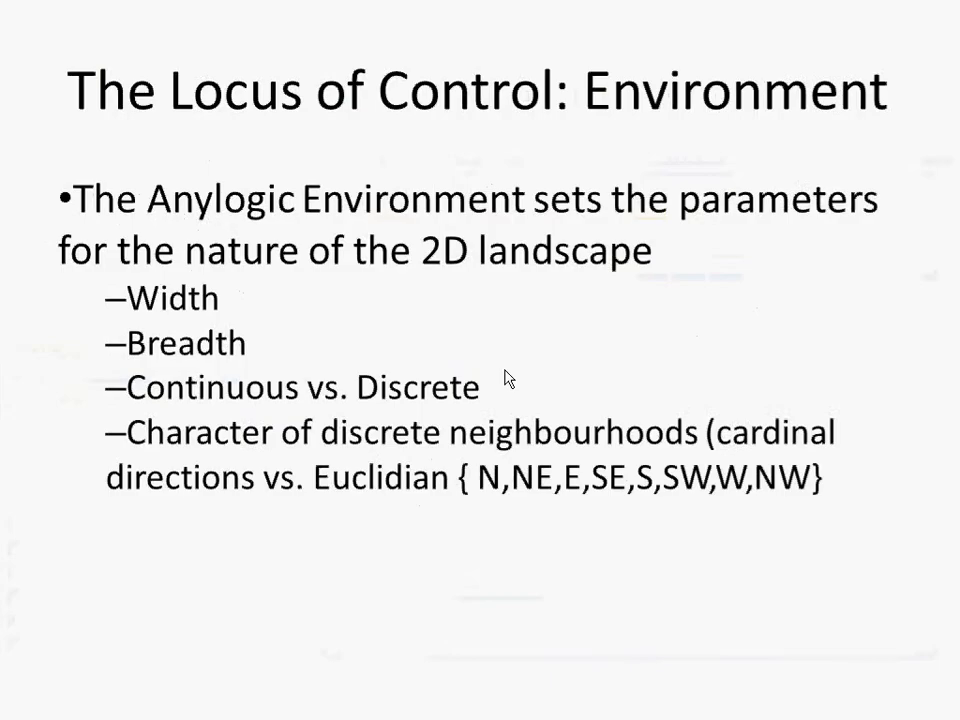
key(Right)
key(Right)
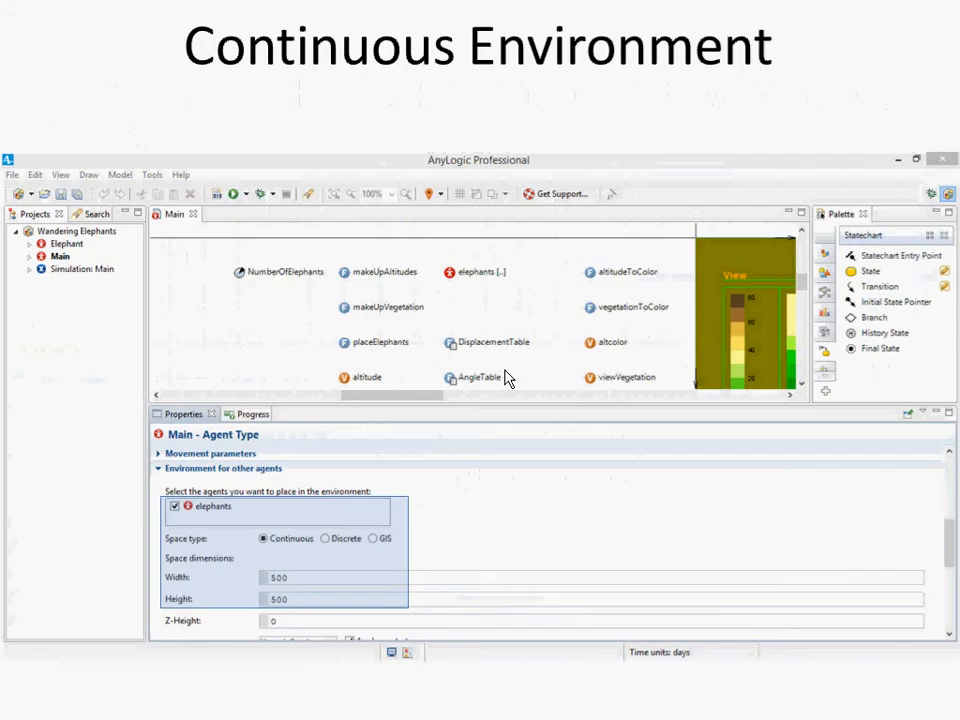
key(Right)
key(Right)
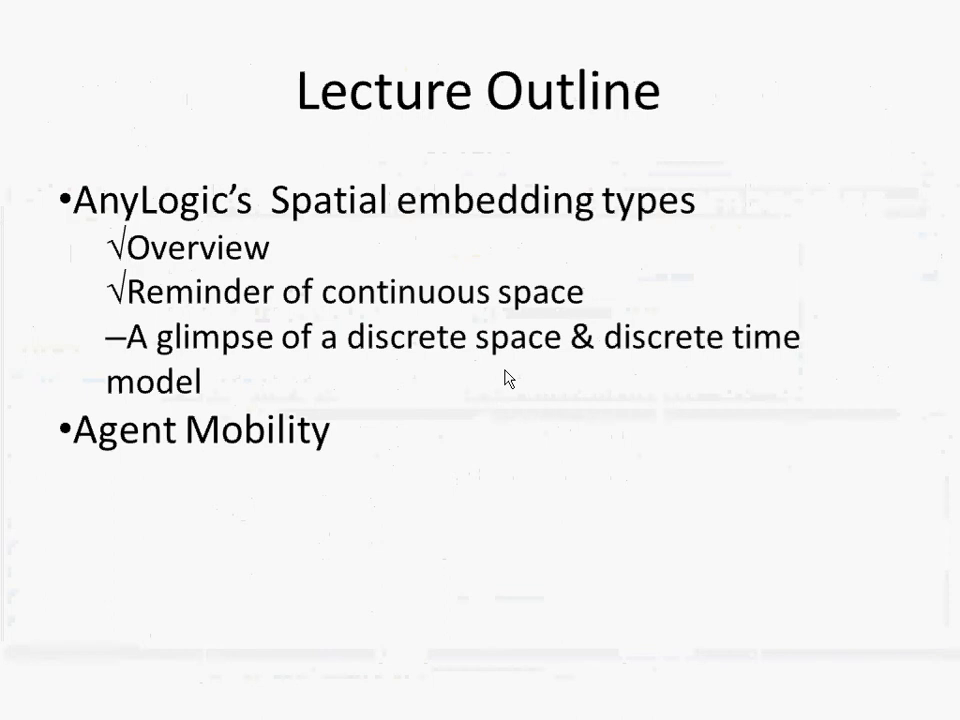
key(Right)
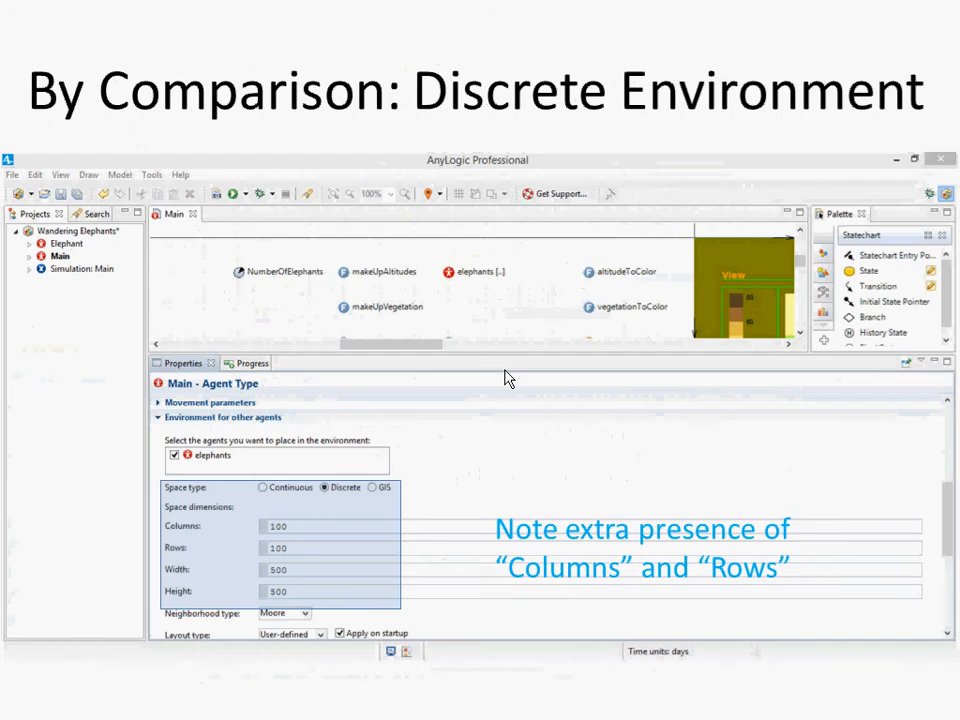
key(Right)
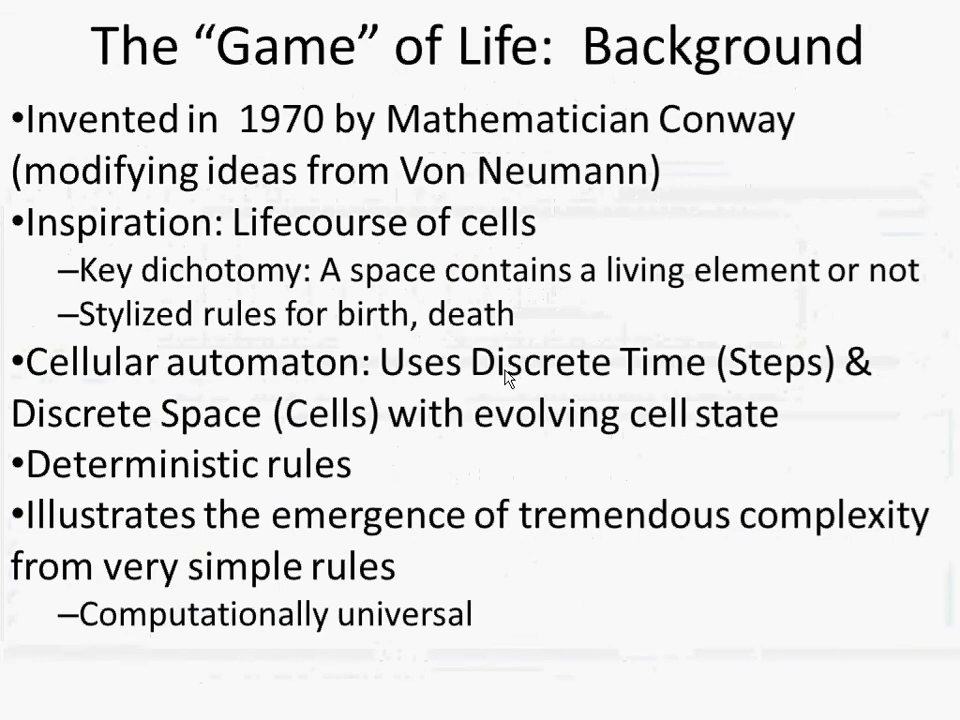
key(Right)
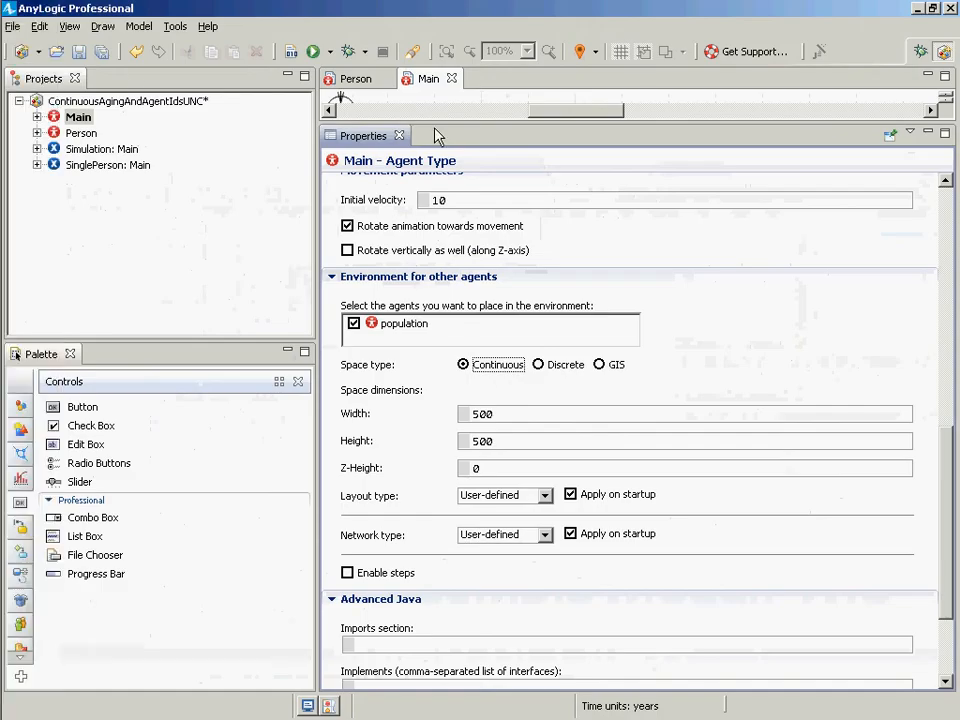
Rebalance the editor and properties areas to show both Main's diagram elements and its environment settings.
drag(432, 124, 551, 395)
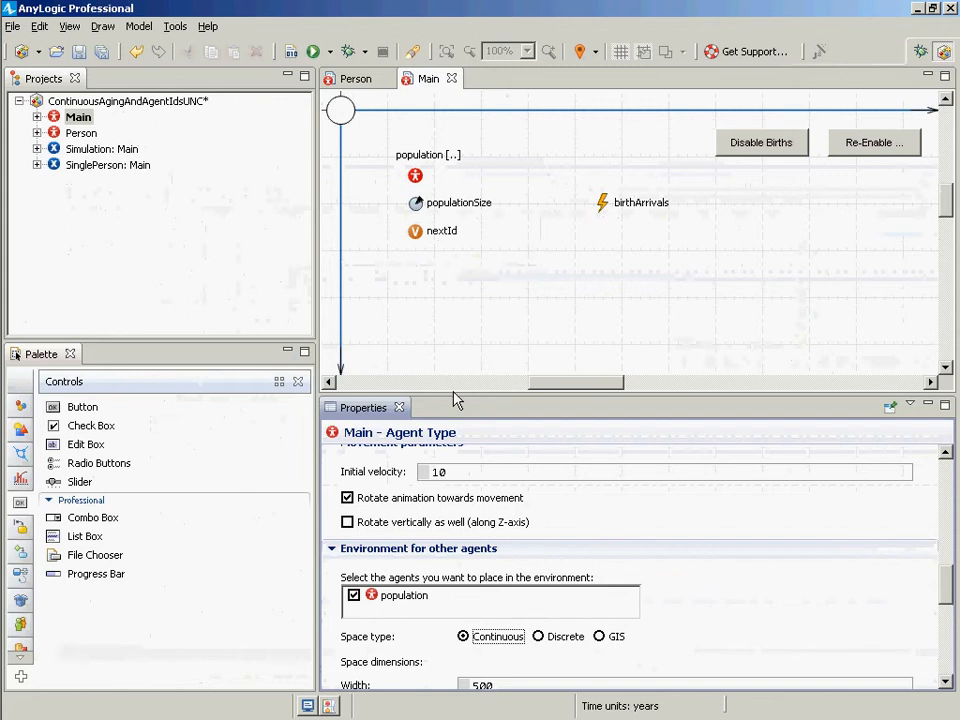
drag(455, 398, 450, 289)
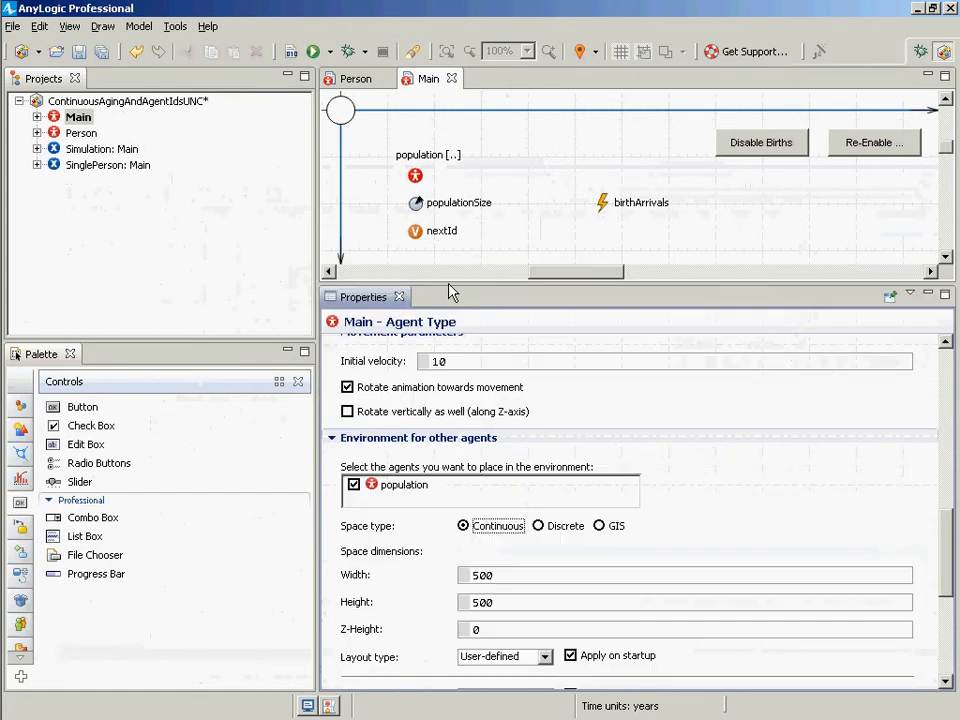
Save the ContinuousAgingAndAgentIdsUNC model and close it.
click(125, 101)
key(ctrl+s)
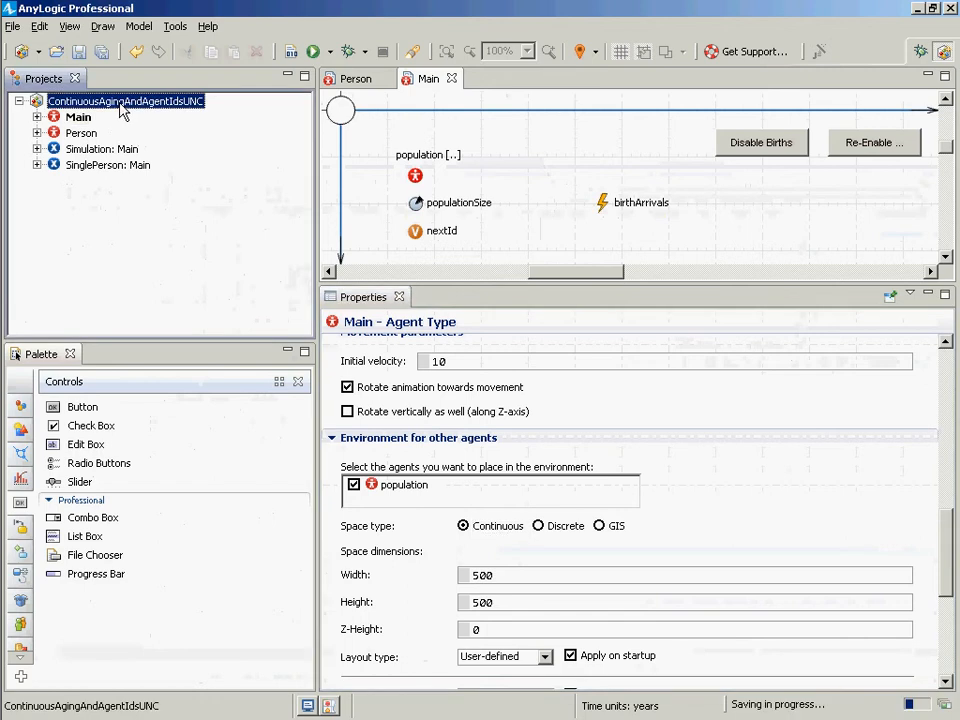
right_click(135, 102)
click(160, 216)
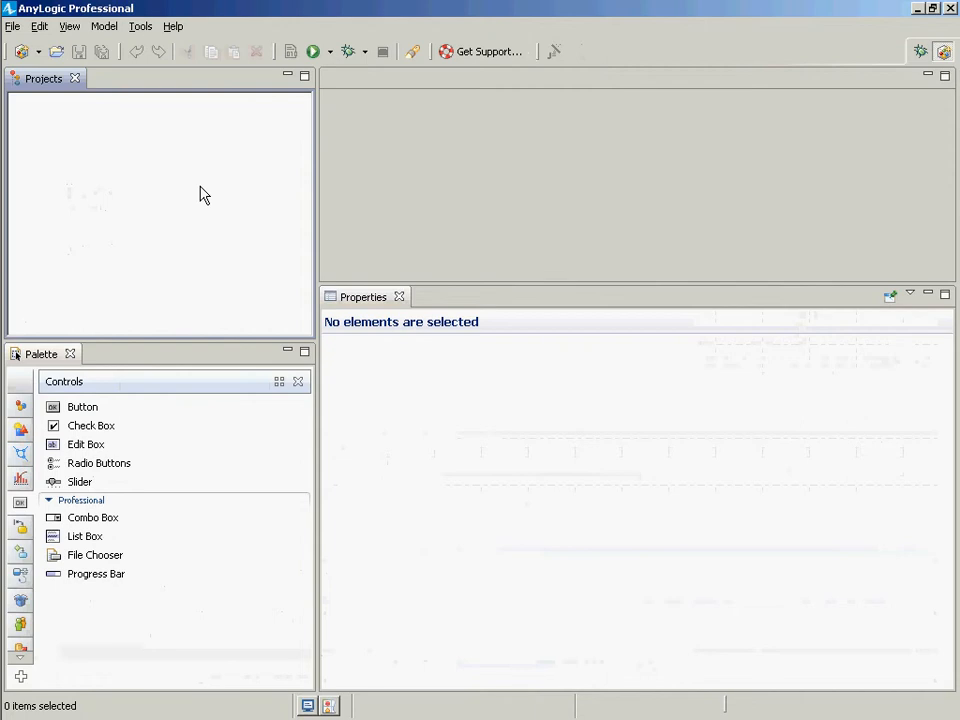
Create a new model named SimpleAgentMovementNC in the default models location.
key(ctrl+n)
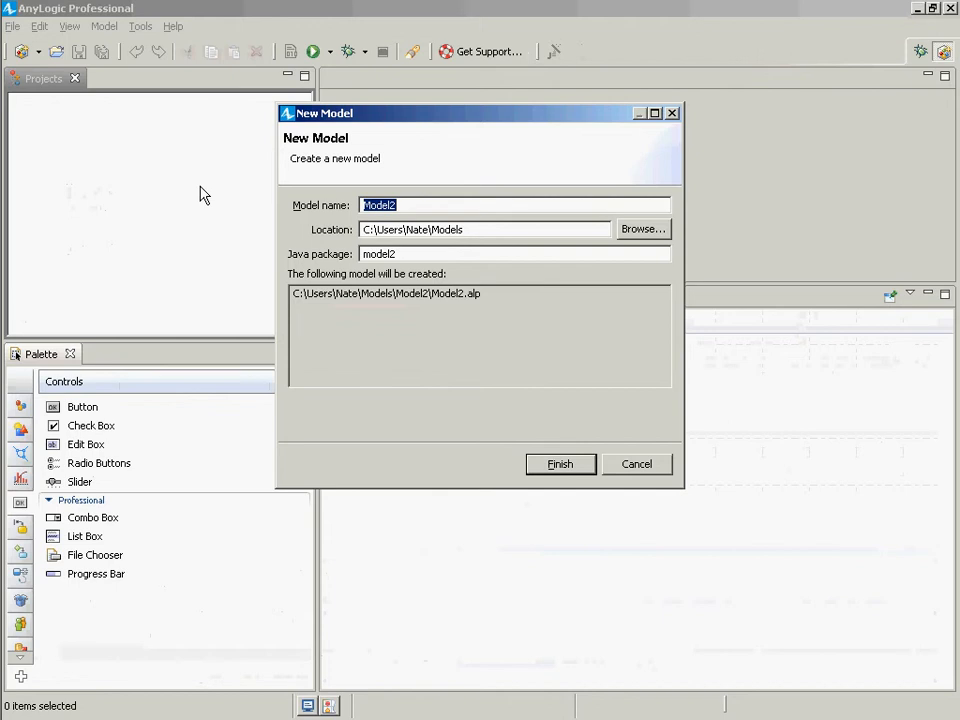
text(d)
key(BackSpace)
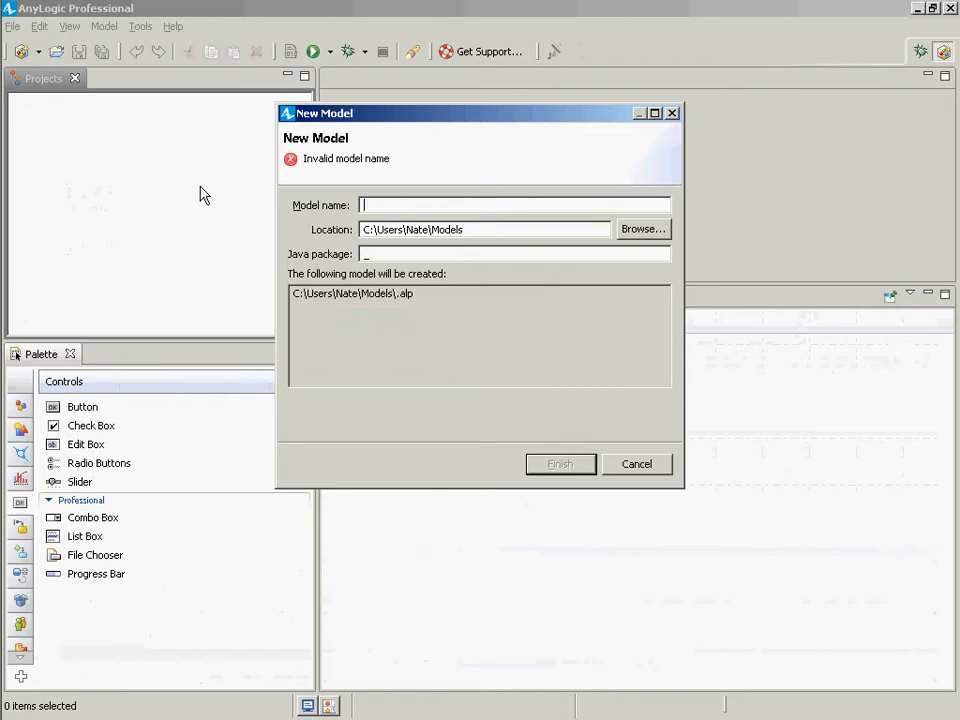
text(Move)
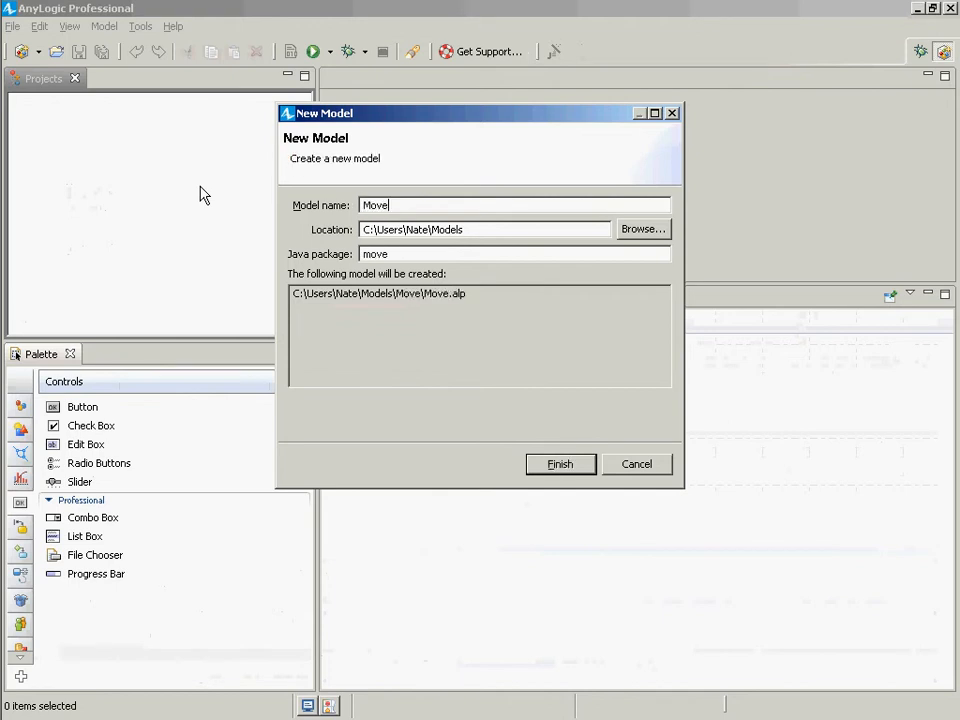
key(BackSpace)
key(BackSpace)
key(BackSpace)
key(BackSpace)
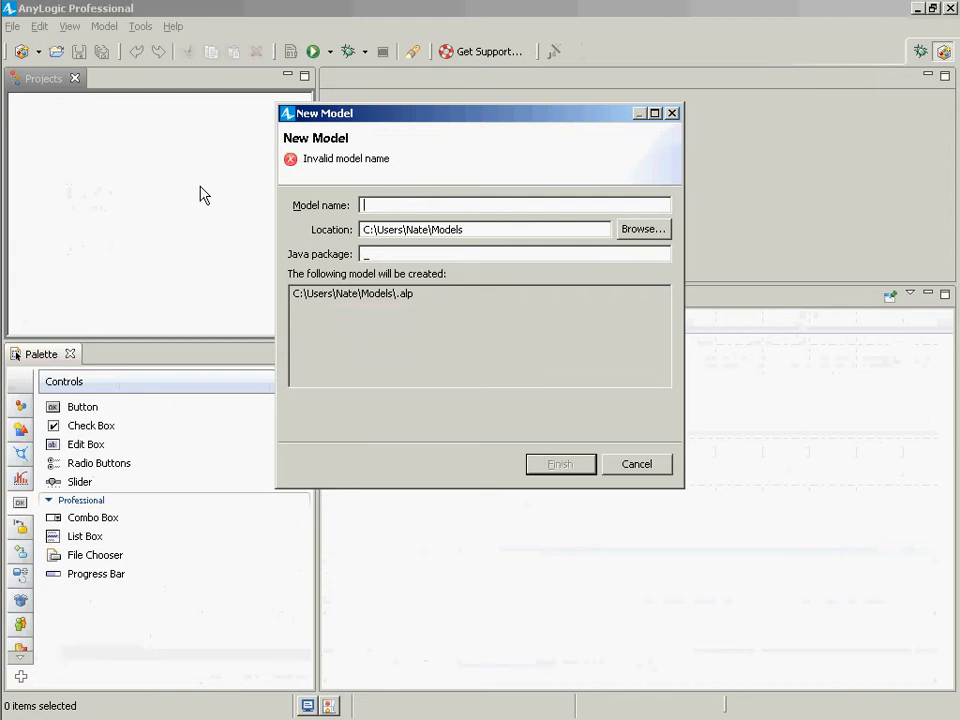
text(SimpleAg)
text(entMovement)
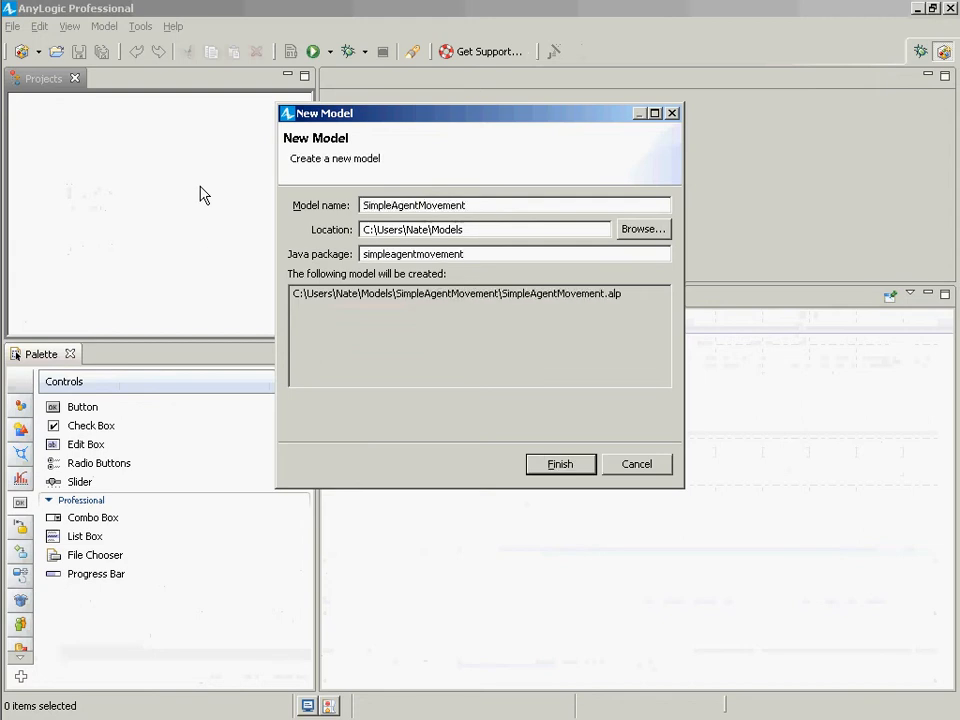
text(NC)
key(Return)
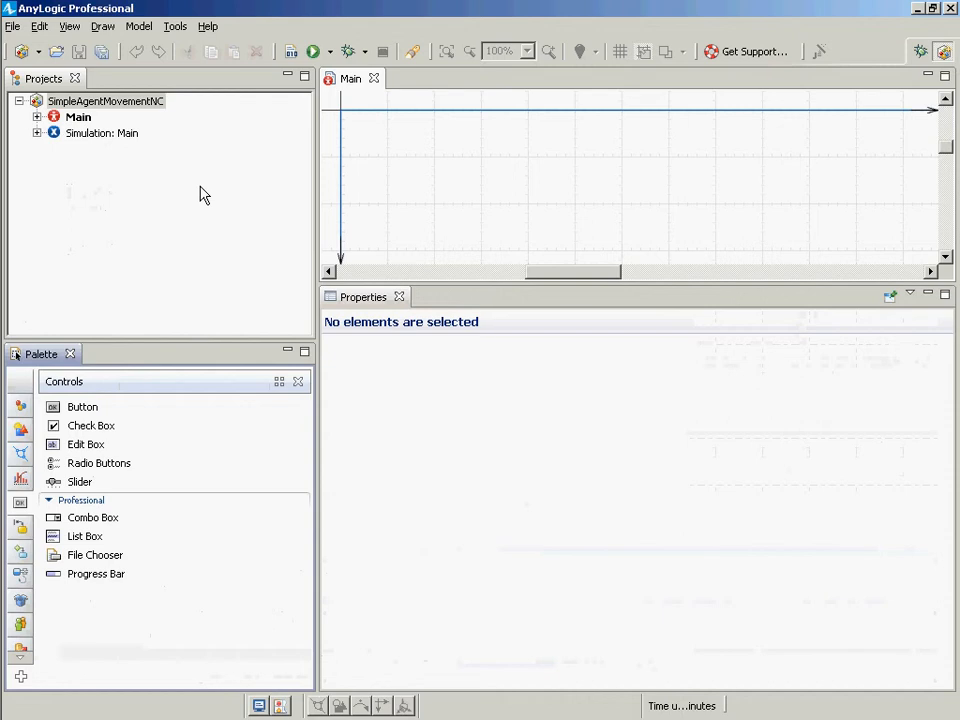
Create a new agent type named Person in the model without using a template.
click(13, 26)
mouse_move(37, 33)
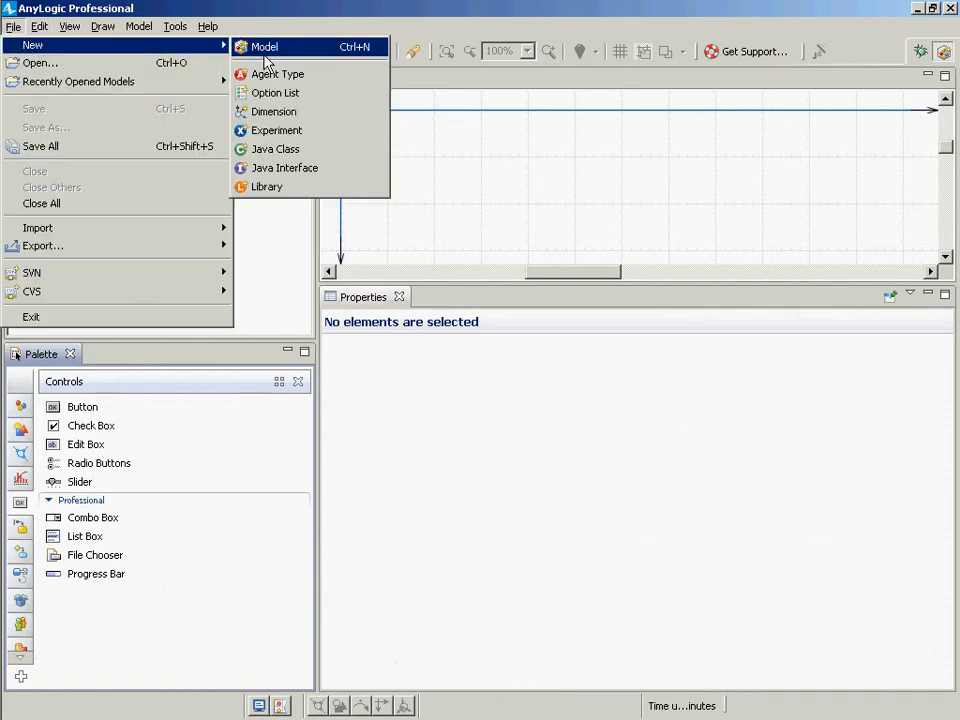
click(259, 78)
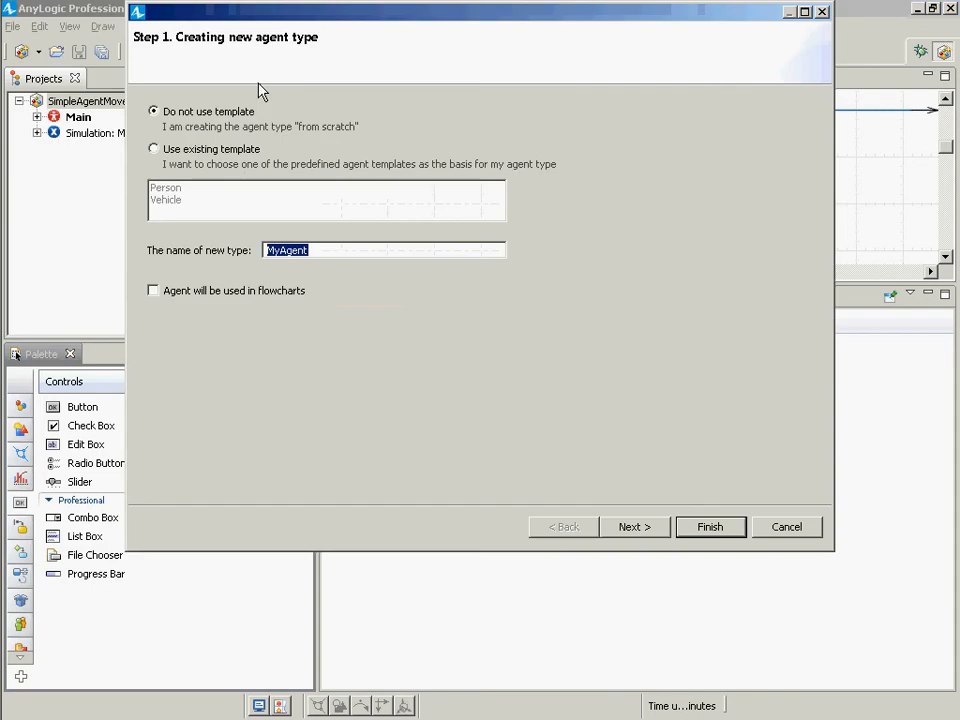
text(Person)
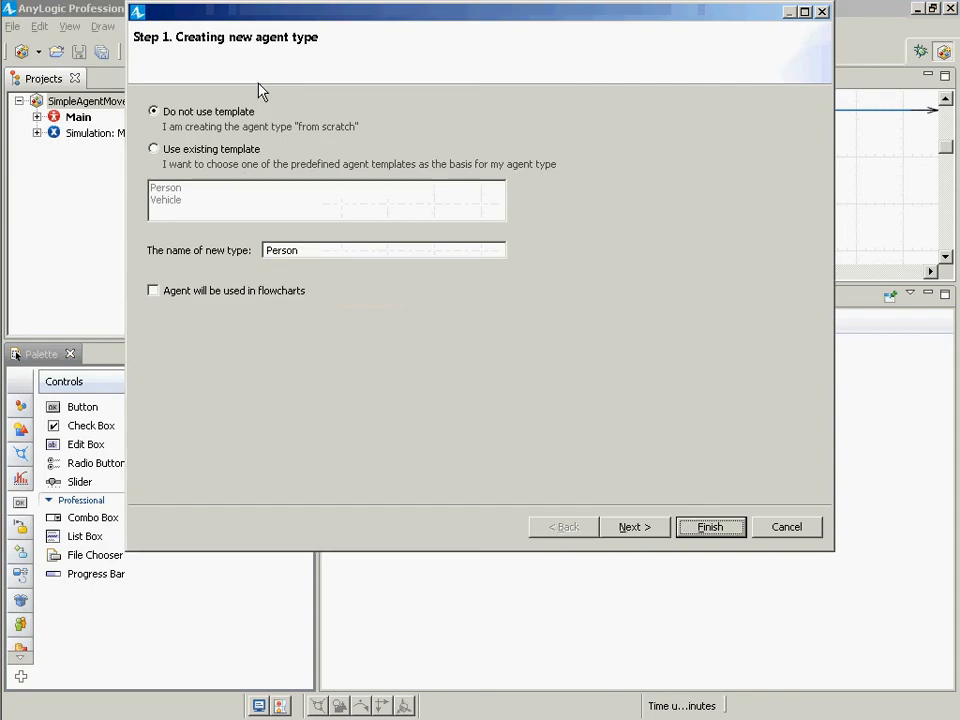
key(Return)
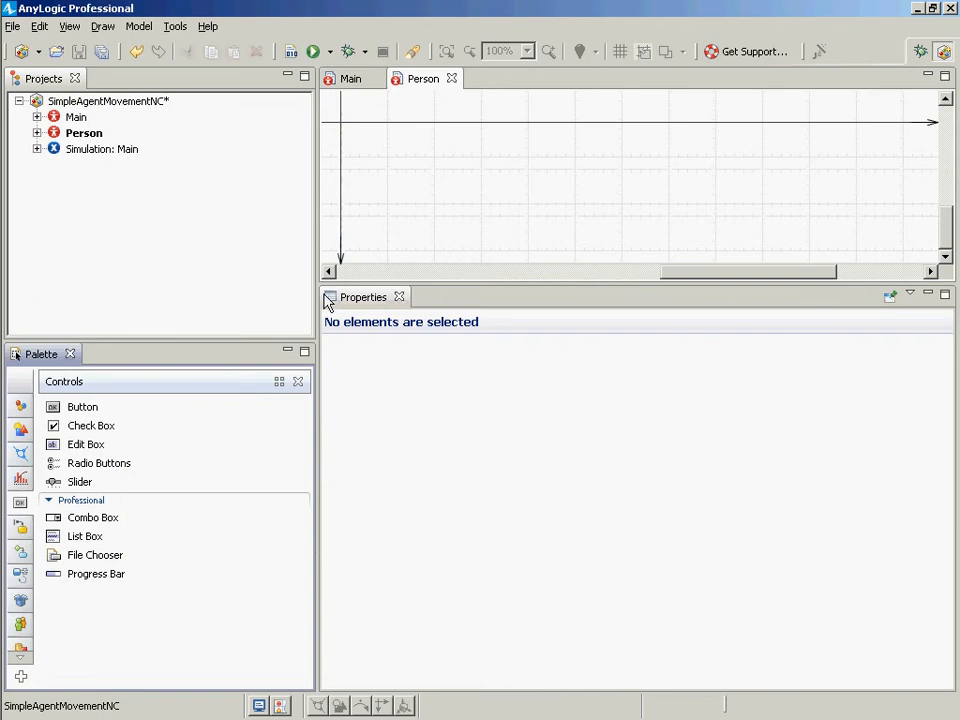
Add a circle of radius 20 centred on the origin of Person as its presentation shape, and save the model.
click(20, 405)
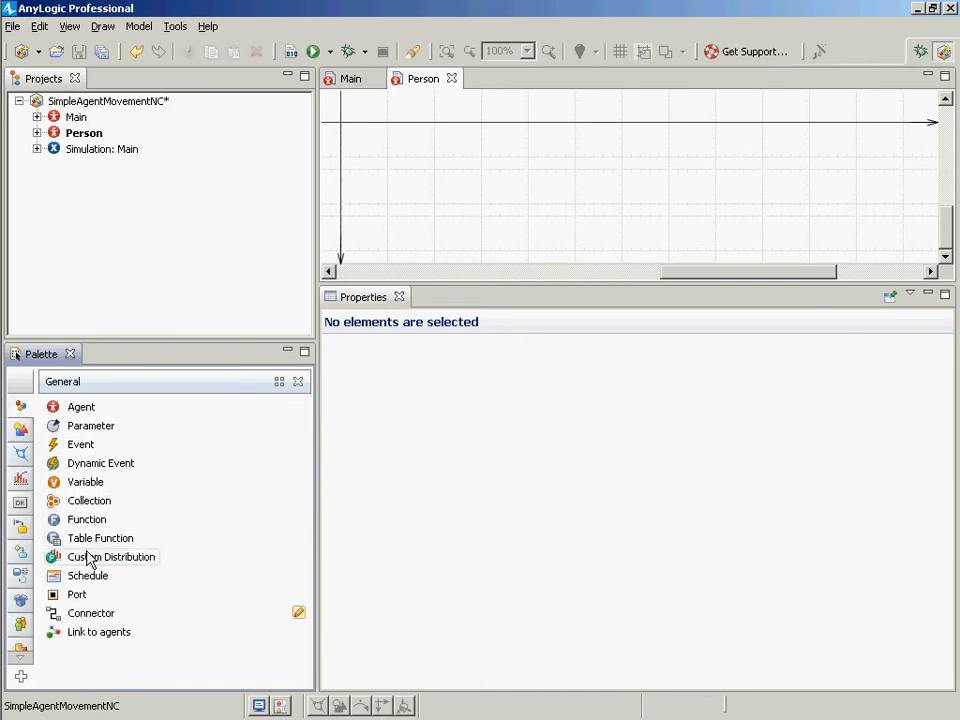
click(23, 431)
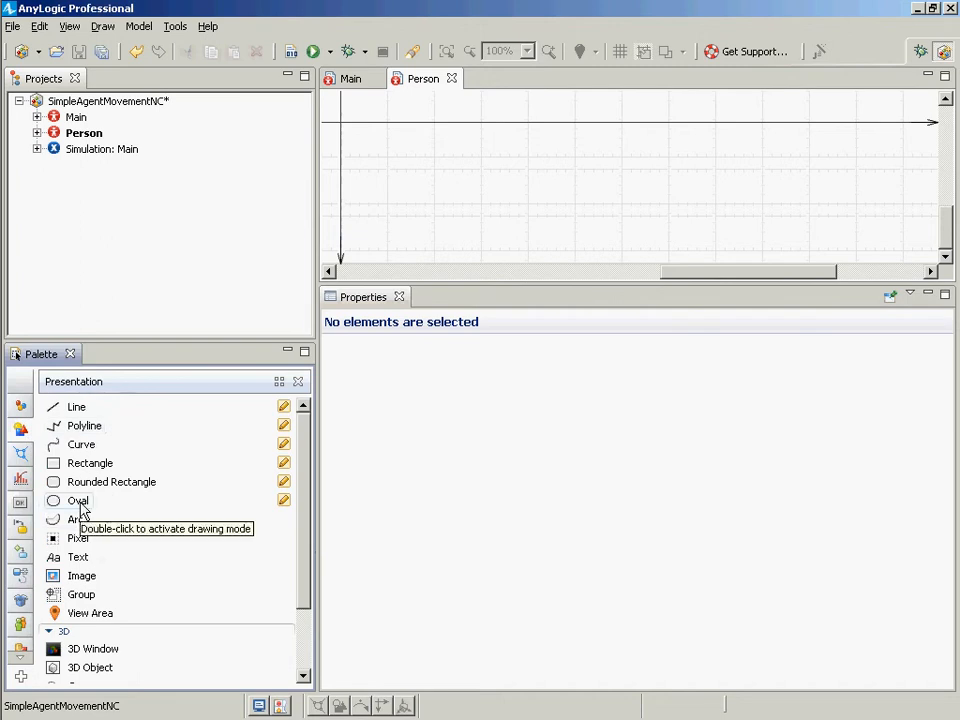
click(80, 503)
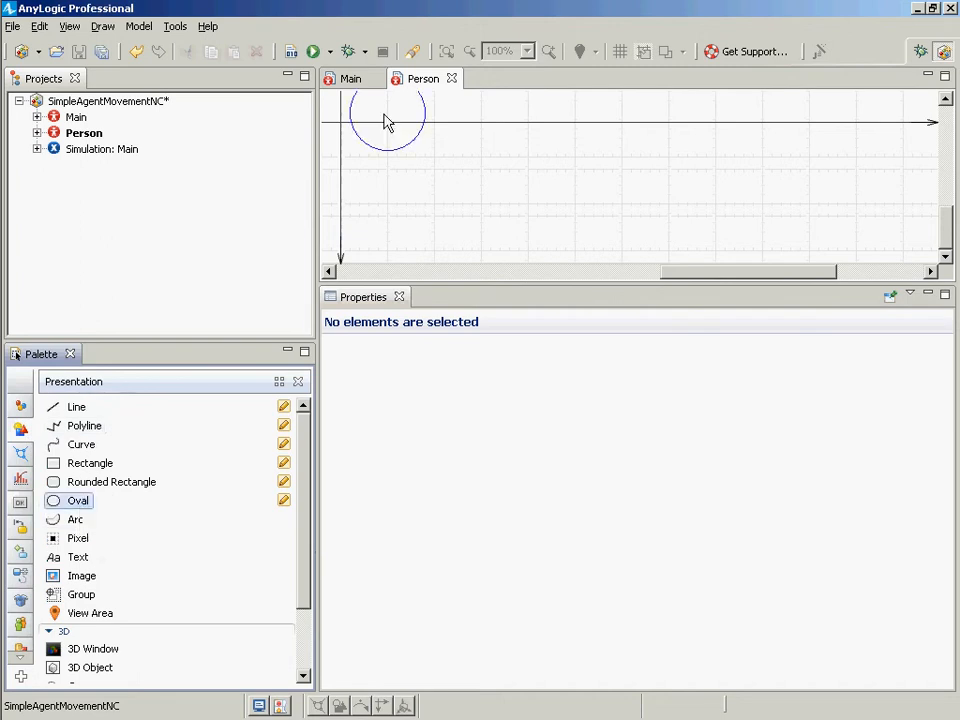
click(376, 172)
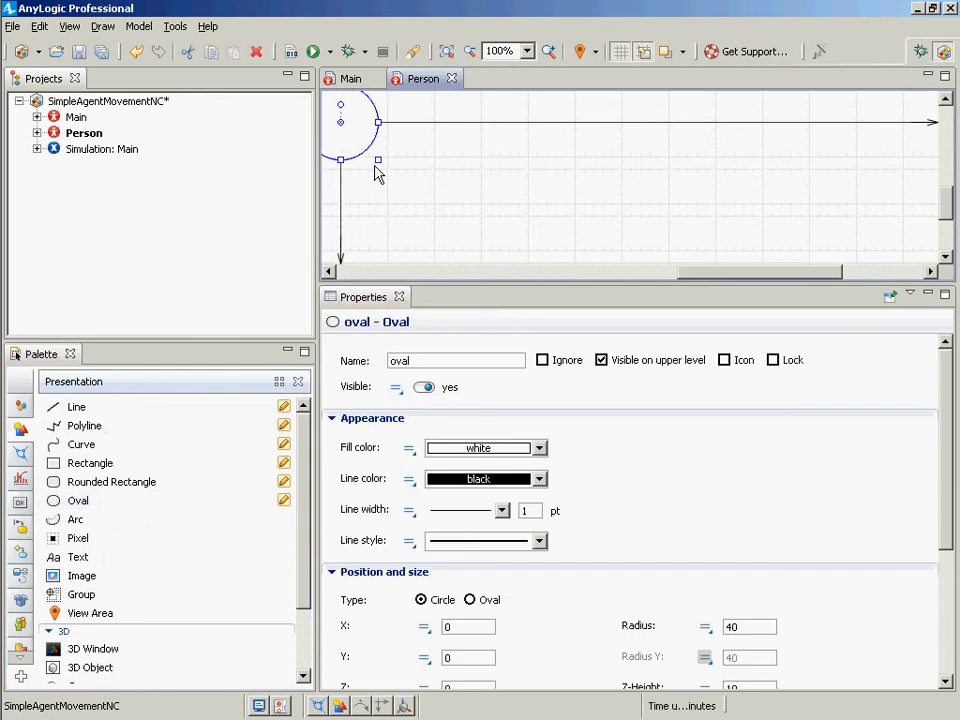
drag(348, 147, 327, 111)
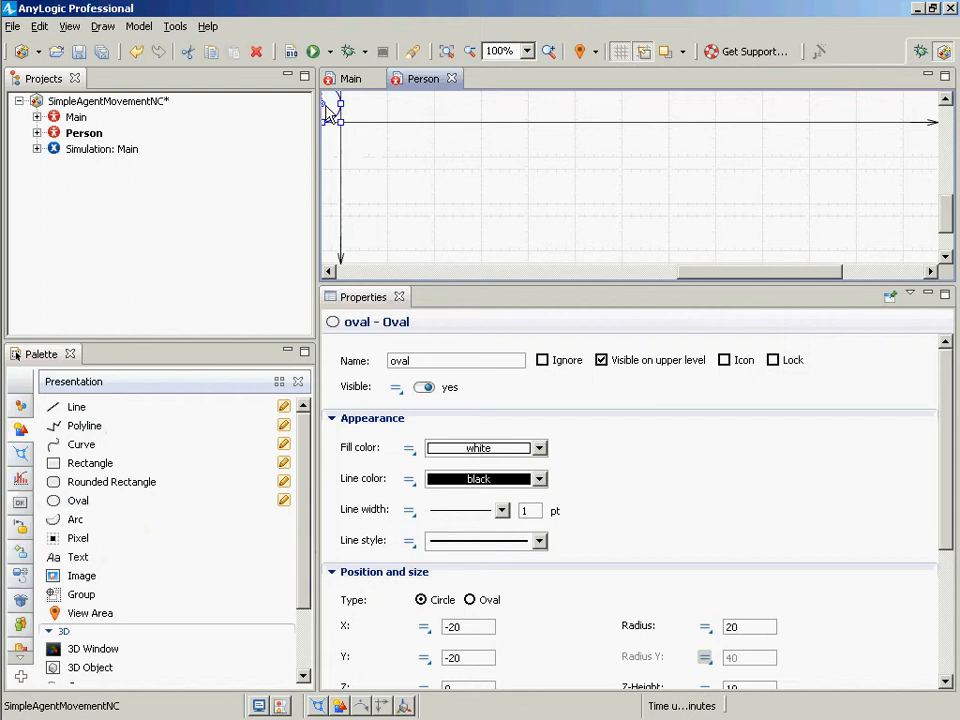
drag(330, 113, 350, 133)
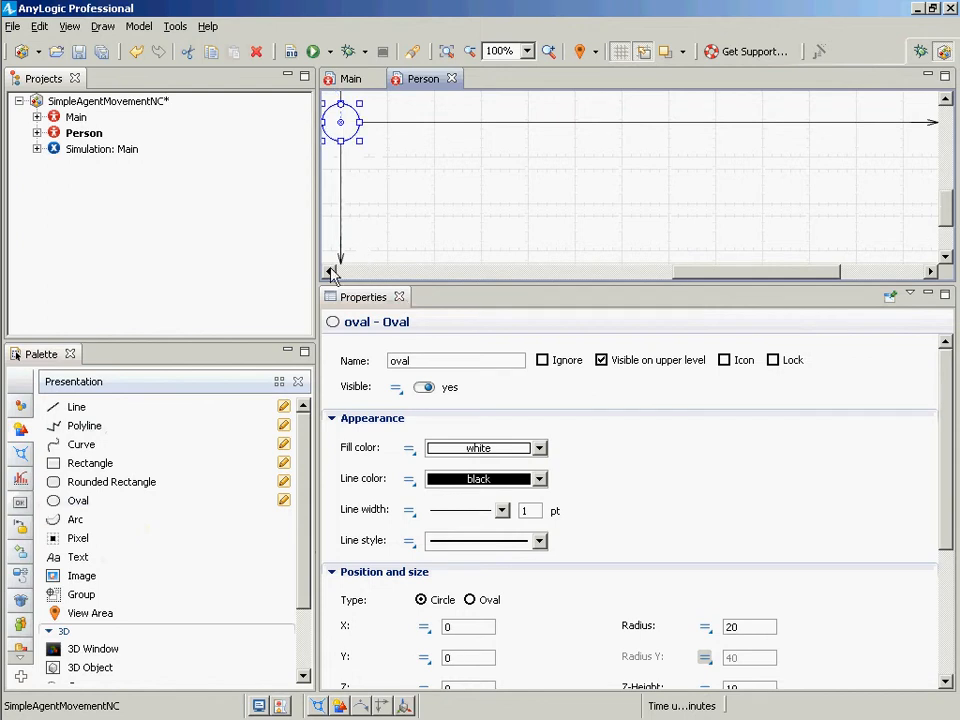
click(329, 271)
key(ctrl+s)
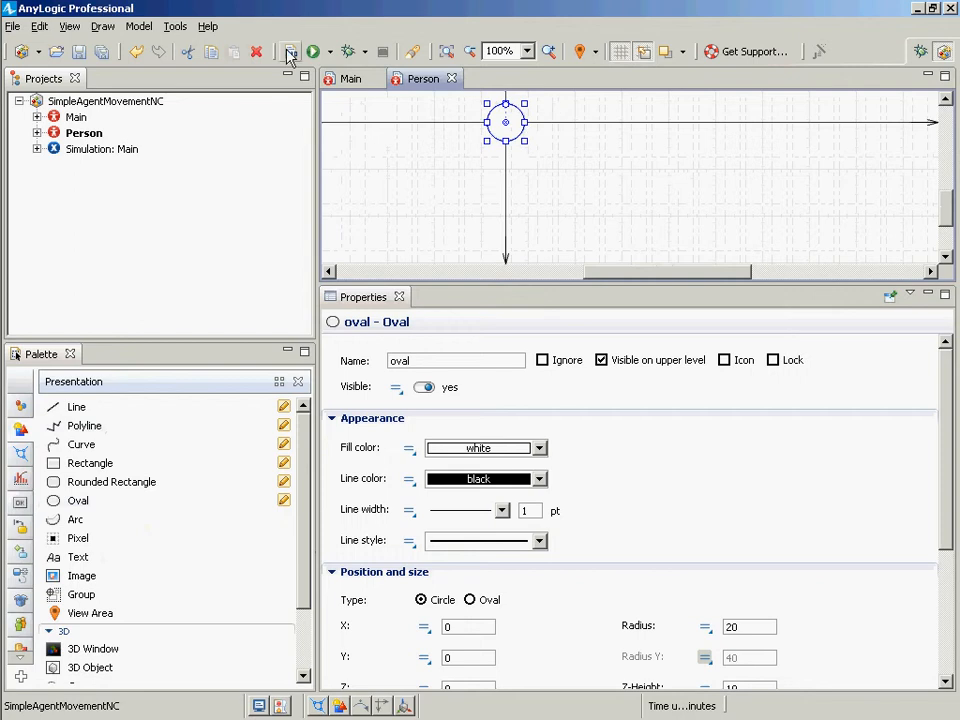
Open Main's diagram and place a Person agent on it named population.
click(84, 119)
double_click(80, 118)
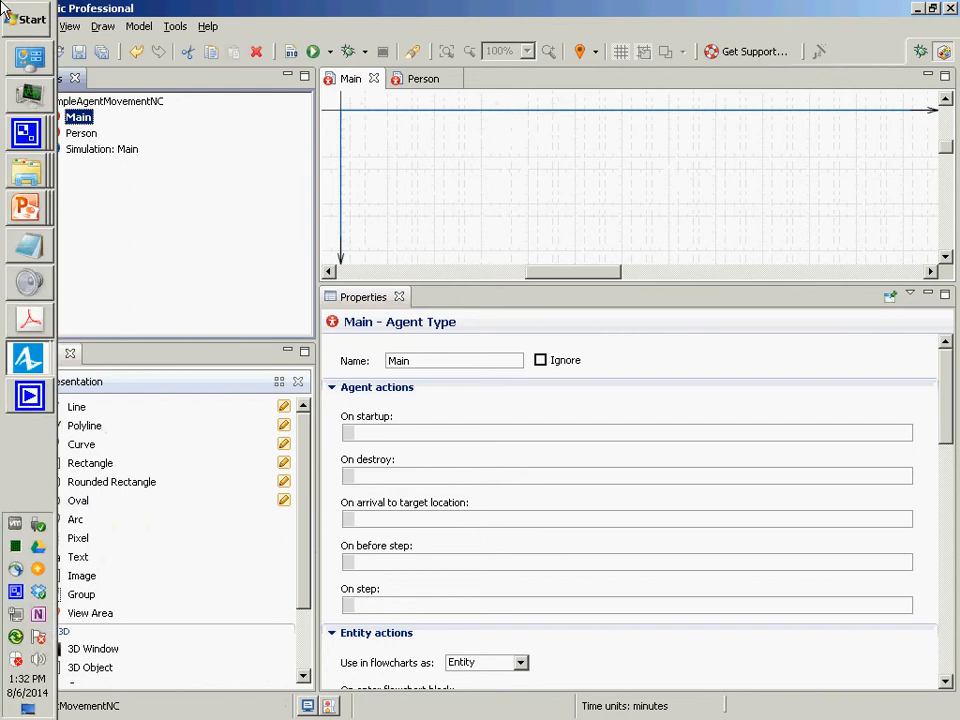
drag(66, 132, 440, 150)
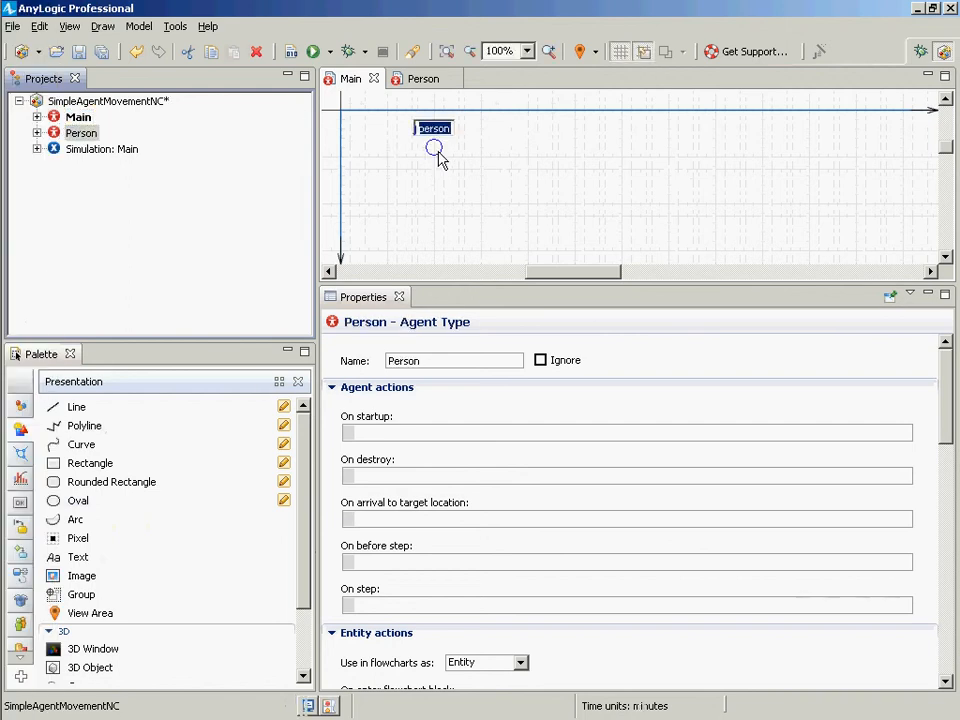
text(population)
key(Return)
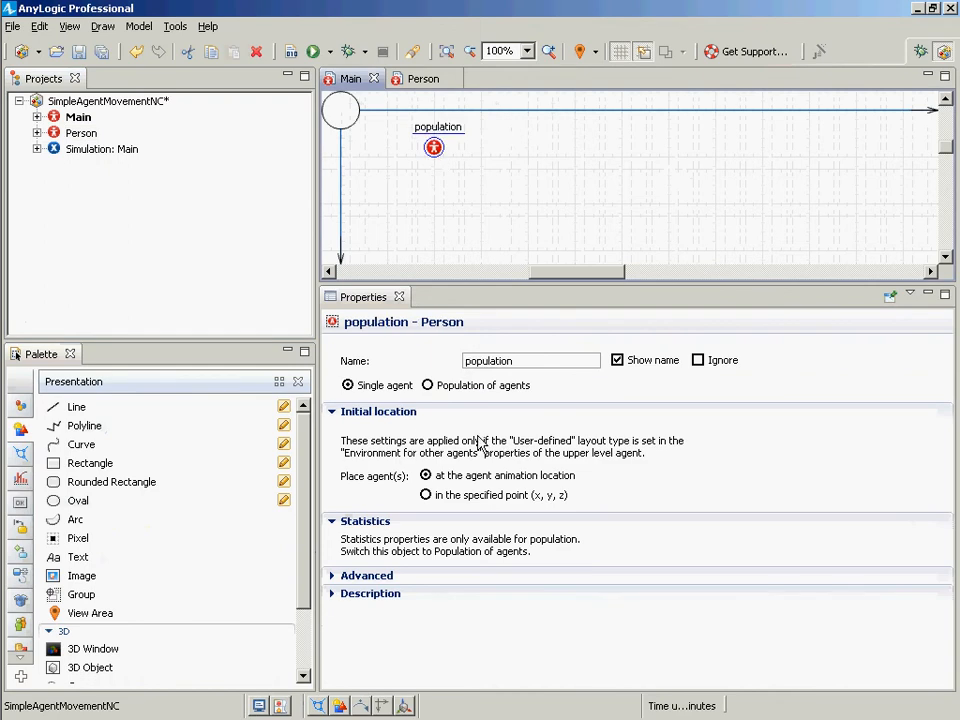
Make the population element a population of agents with an initial number of 100, and save the model.
click(427, 385)
click(510, 422)
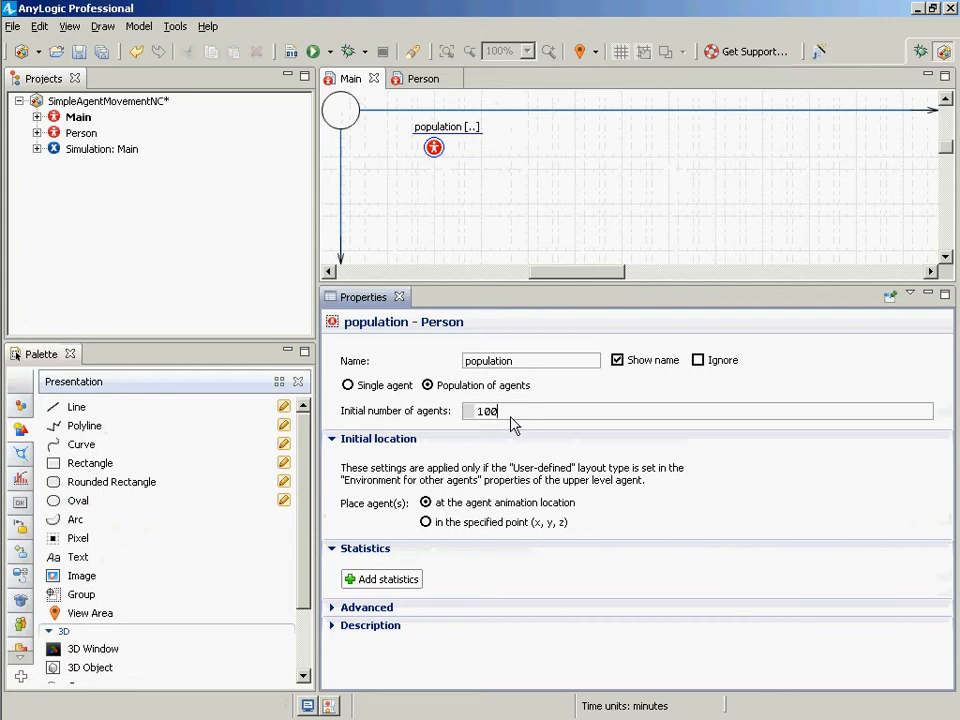
key(ctrl+s)
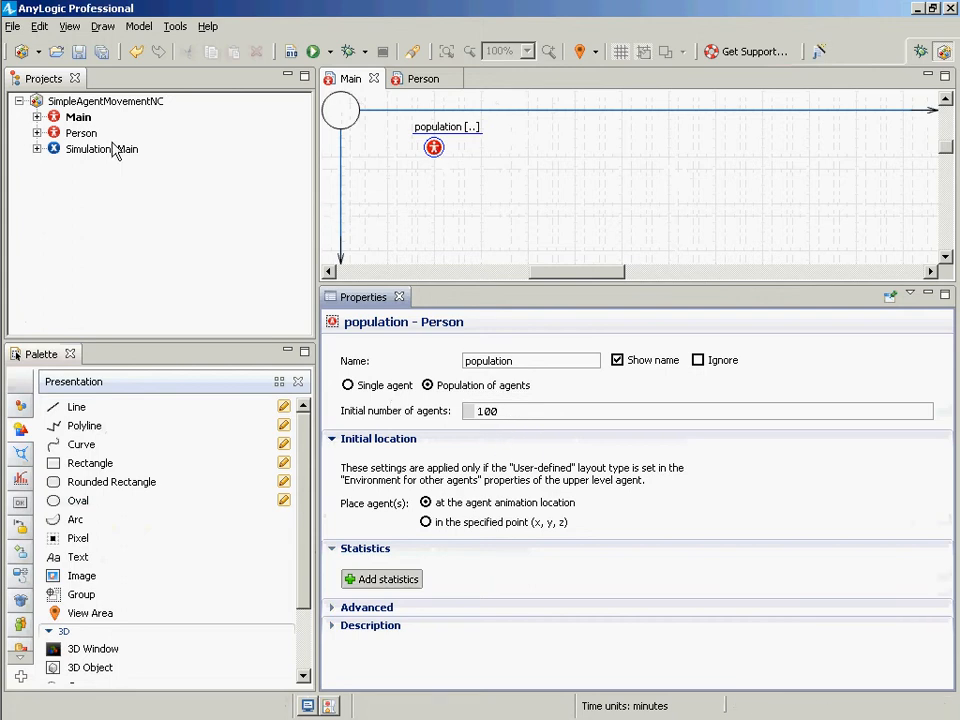
Set the layout type to Random in Main's environment settings for other agents.
click(82, 119)
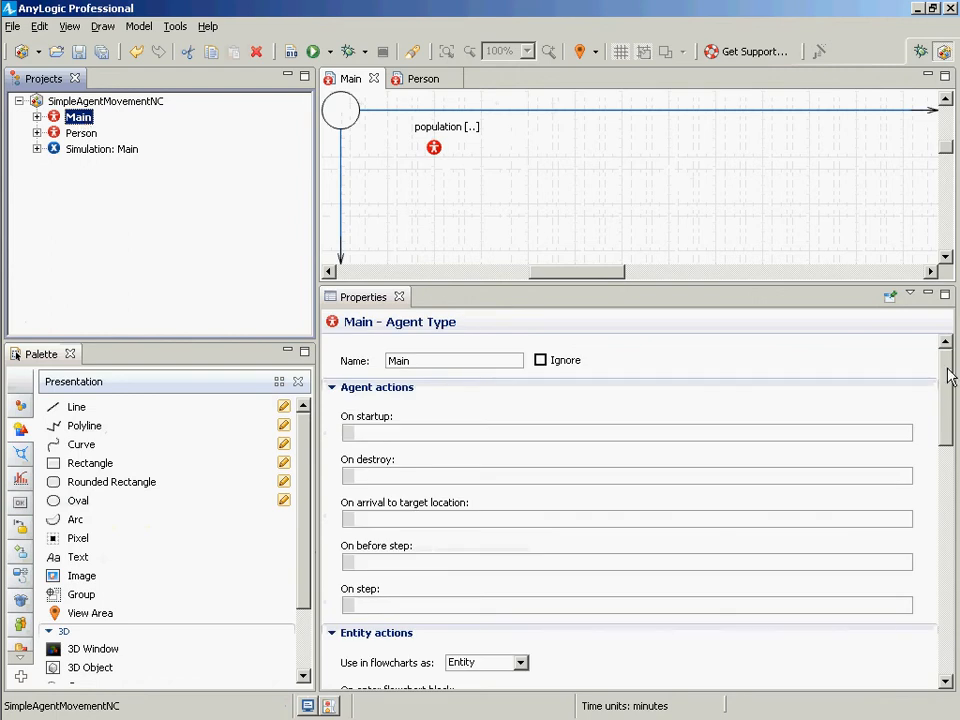
drag(951, 372, 949, 542)
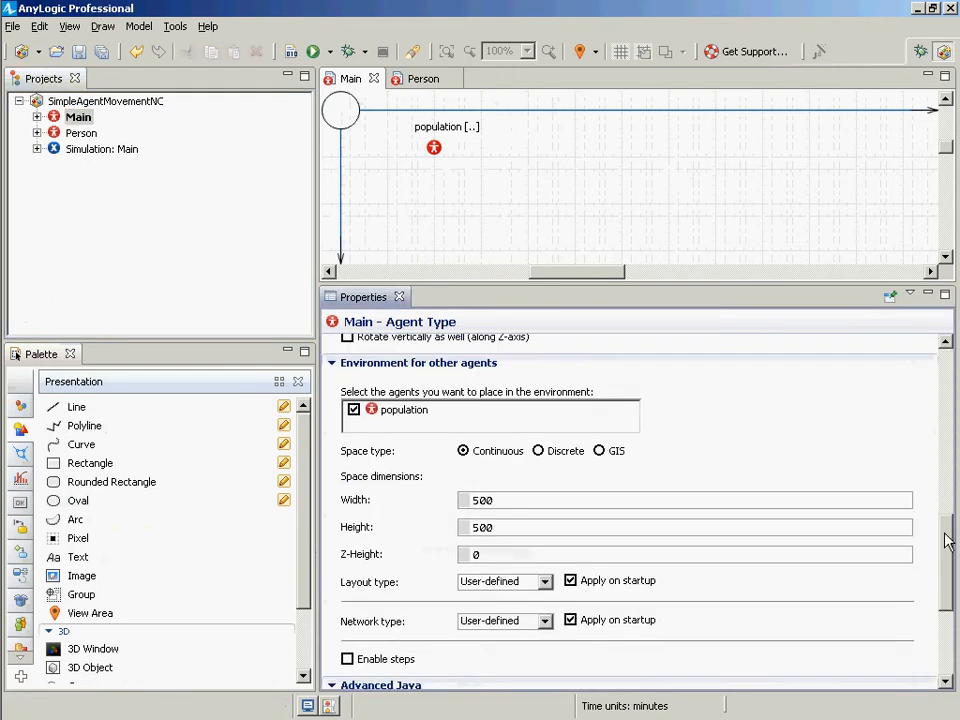
click(545, 582)
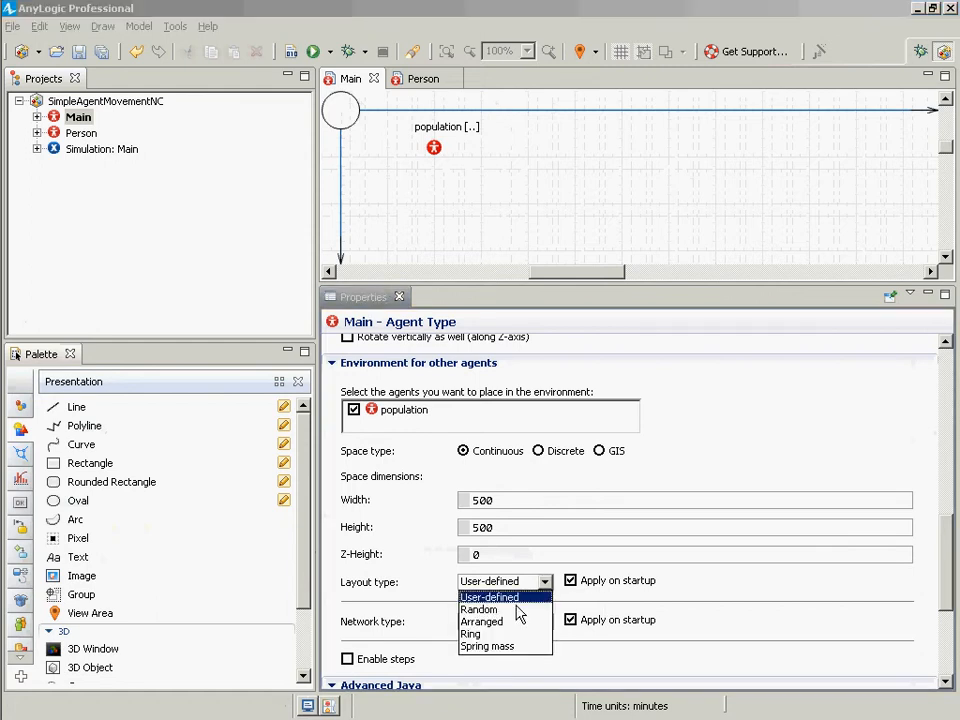
click(519, 610)
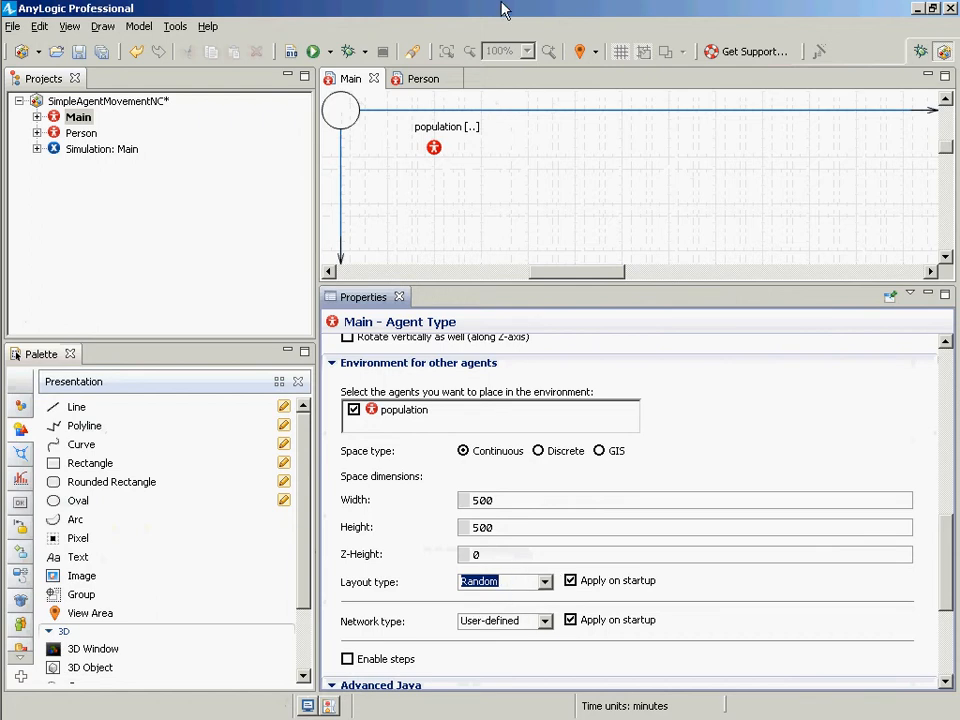
Run the Simulation experiment to view how the agents are laid out, and close the simulation window.
click(96, 152)
right_click(96, 159)
click(107, 349)
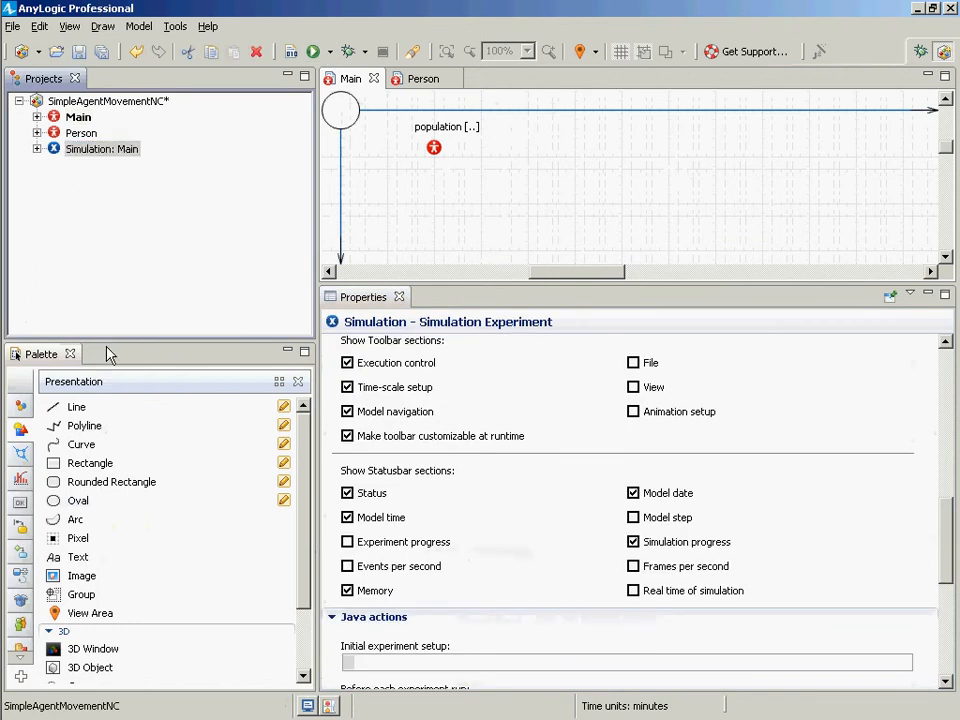
click(103, 137)
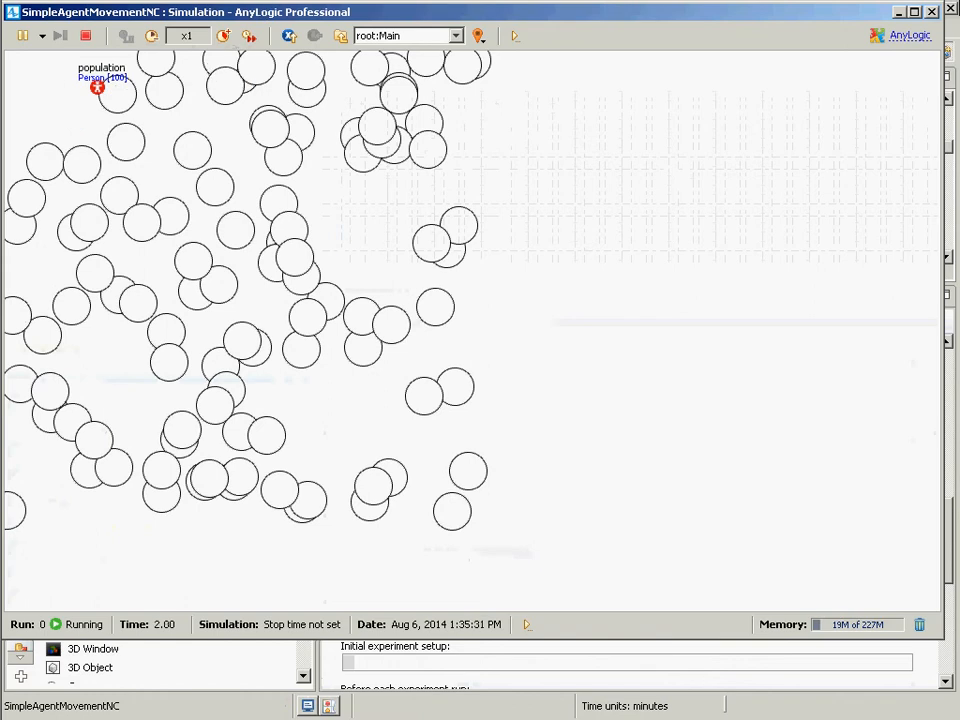
click(932, 12)
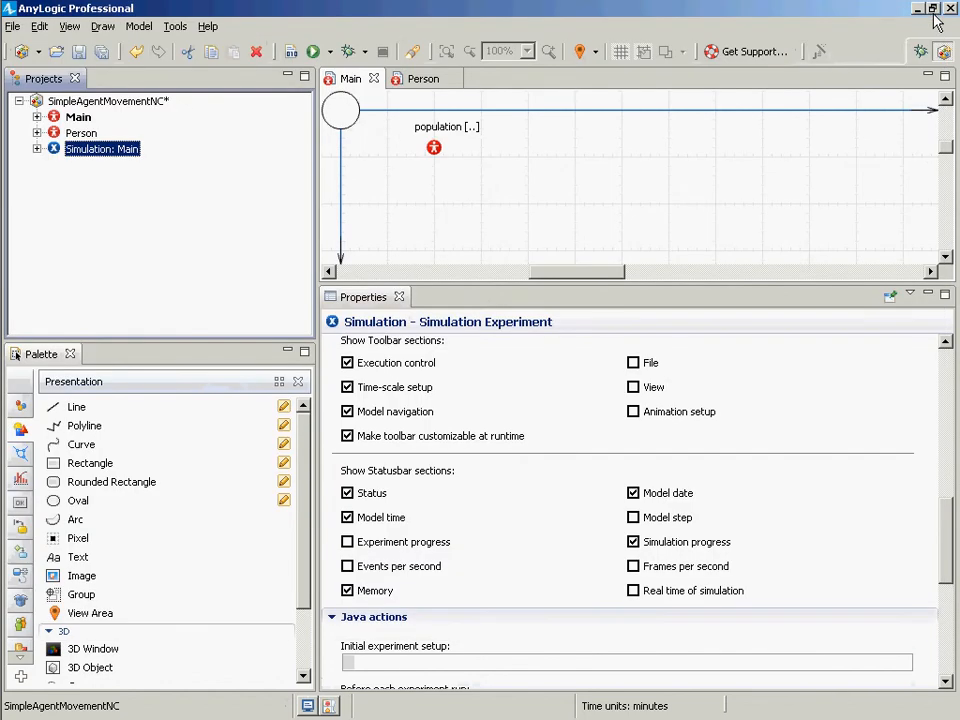
Review the circle's properties in Person and the population element's properties in Main.
double_click(82, 133)
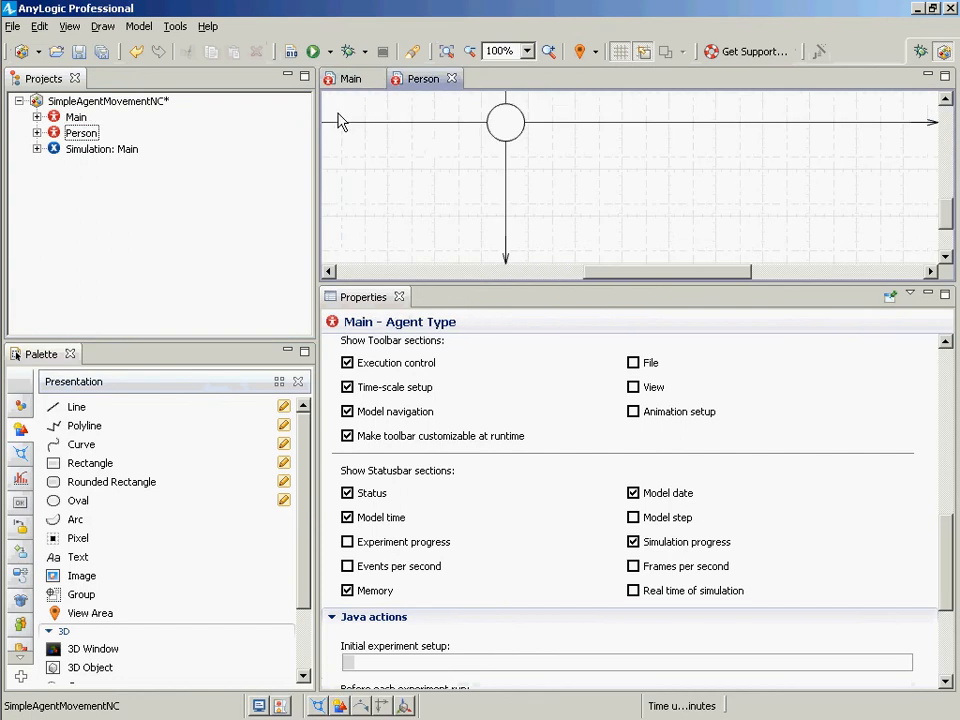
click(505, 122)
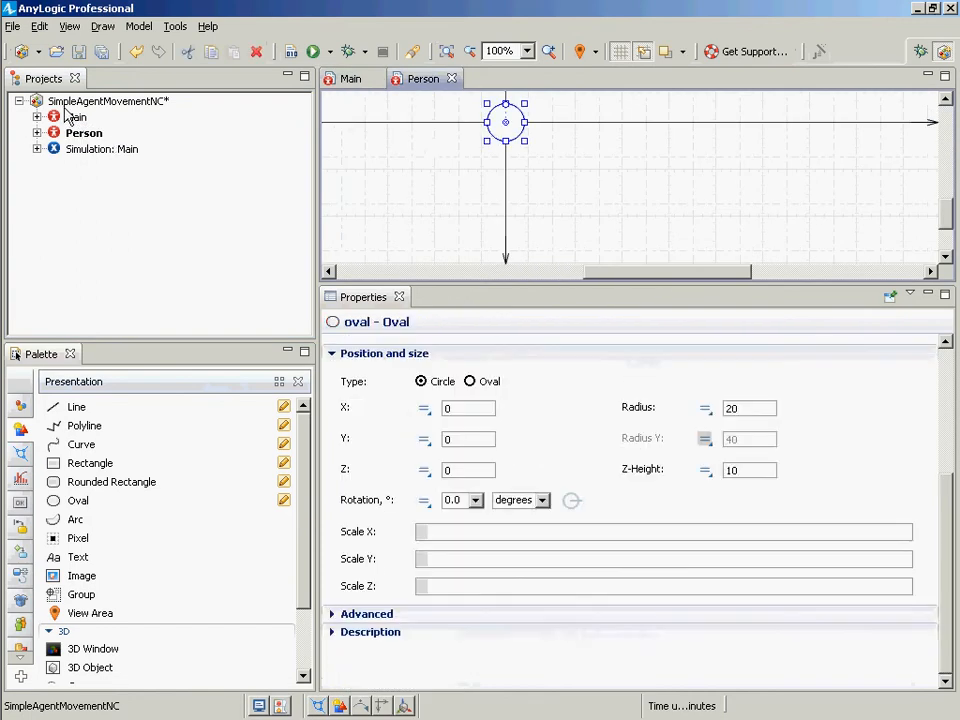
click(70, 117)
double_click(70, 117)
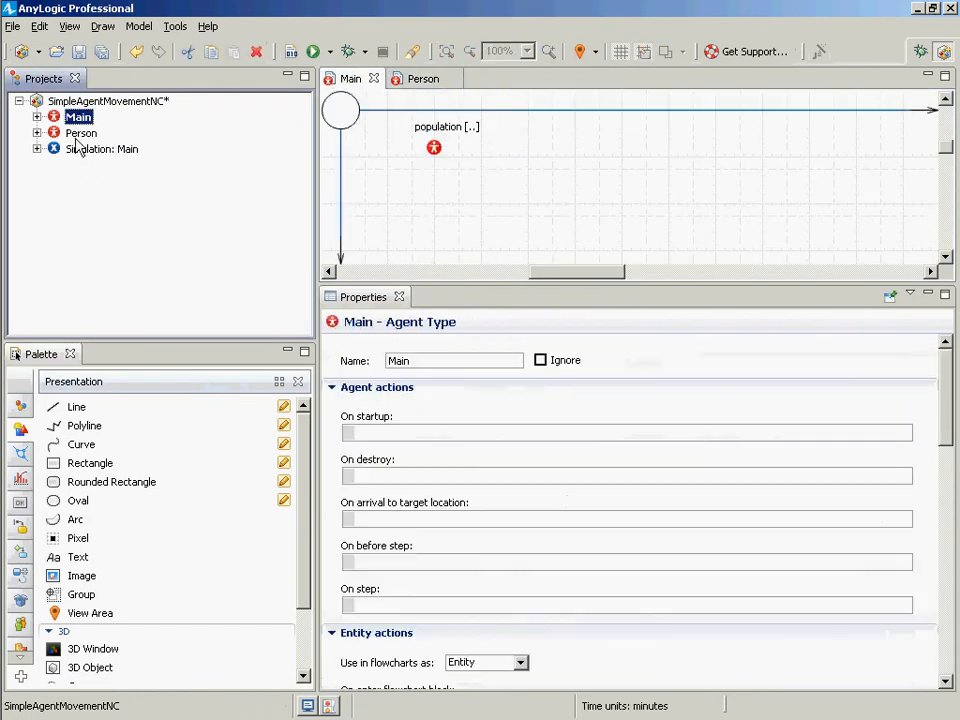
click(433, 148)
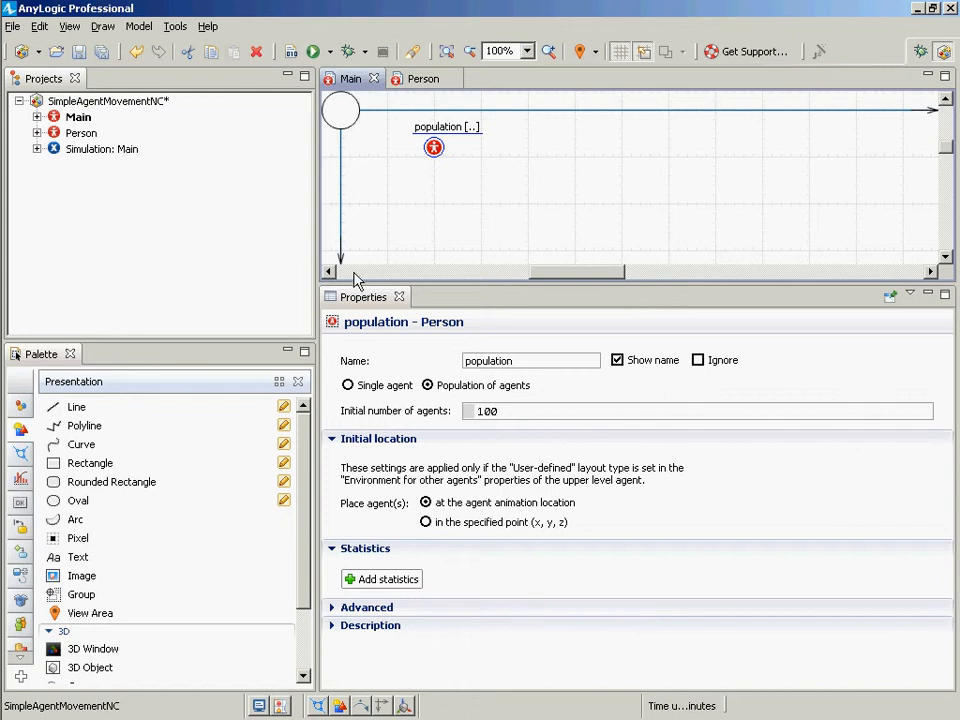
Review the space dimensions and layout type in Main's environment settings for other agents, and save the model.
click(76, 118)
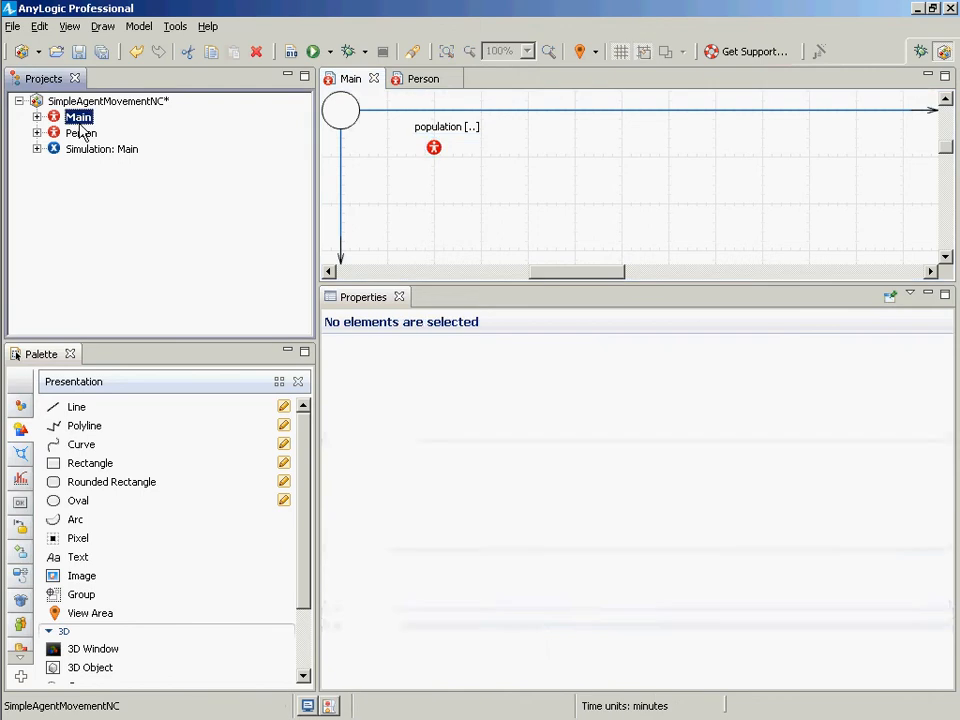
drag(943, 399, 948, 590)
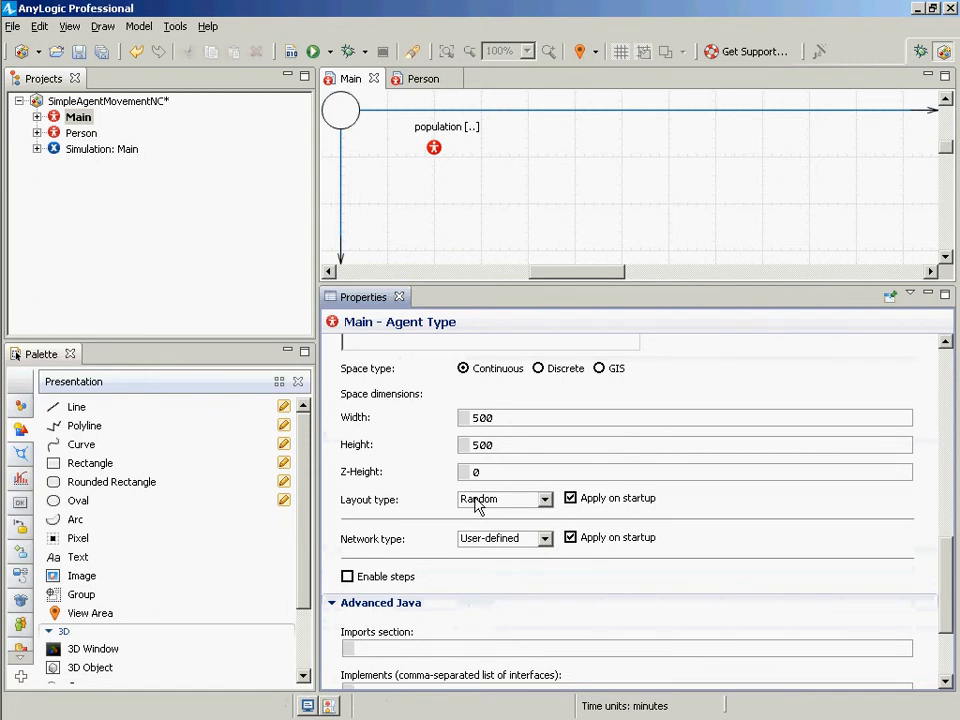
key(ctrl+s)
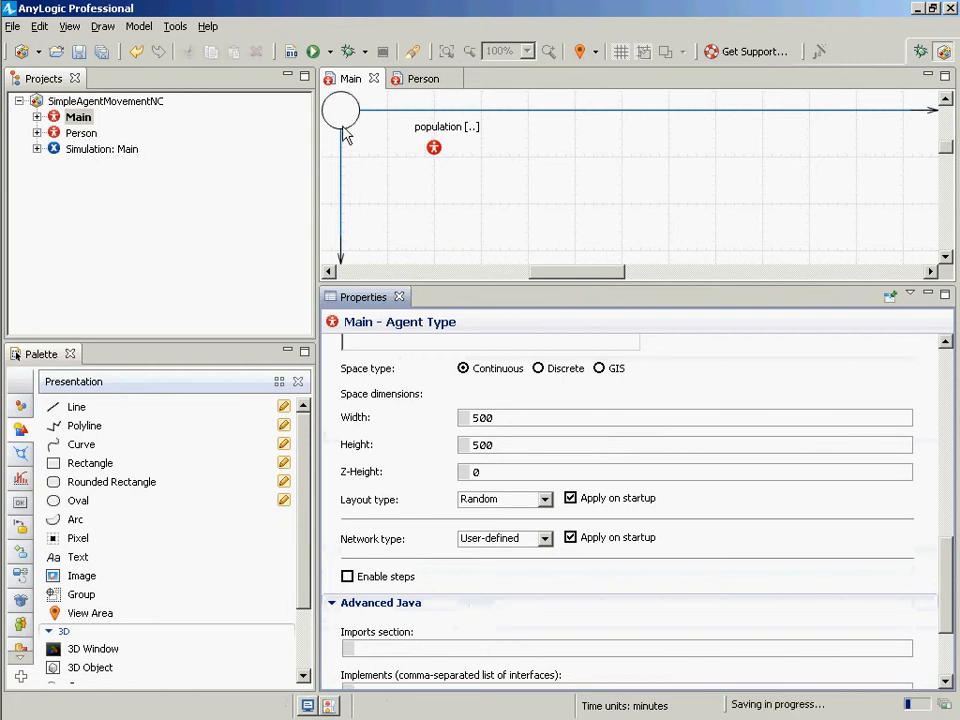
click(70, 119)
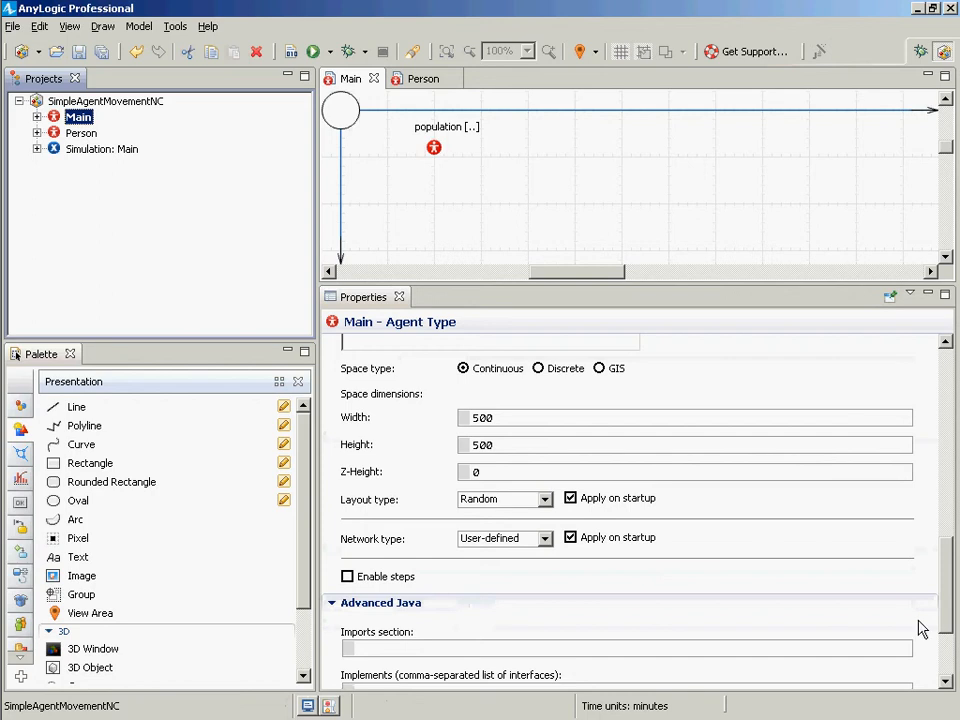
mouse_move(944, 560)
mouse_down()
mouse_move(954, 367)
mouse_move(950, 537)
mouse_up()
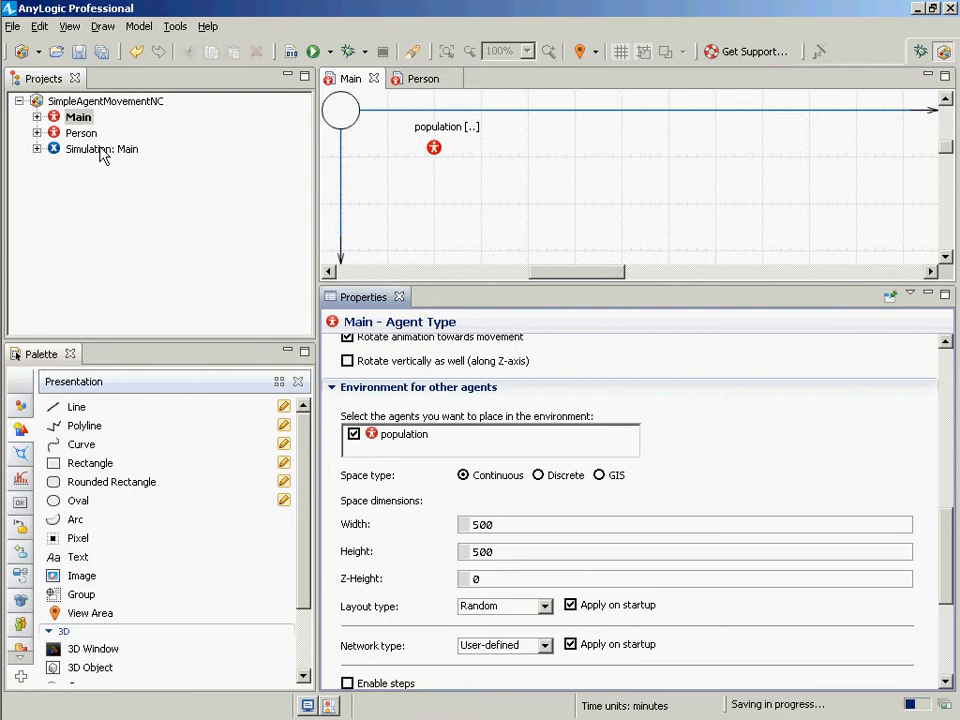
Add a rectangle at the origin of Main and enlarge it to about 310 by 110.
click(84, 120)
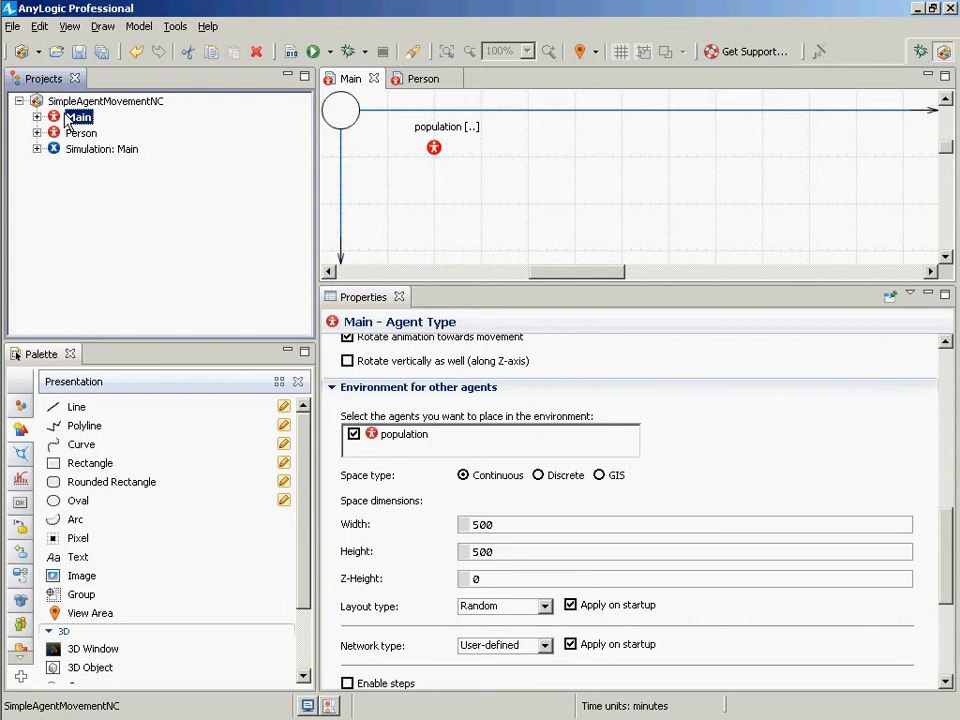
click(53, 466)
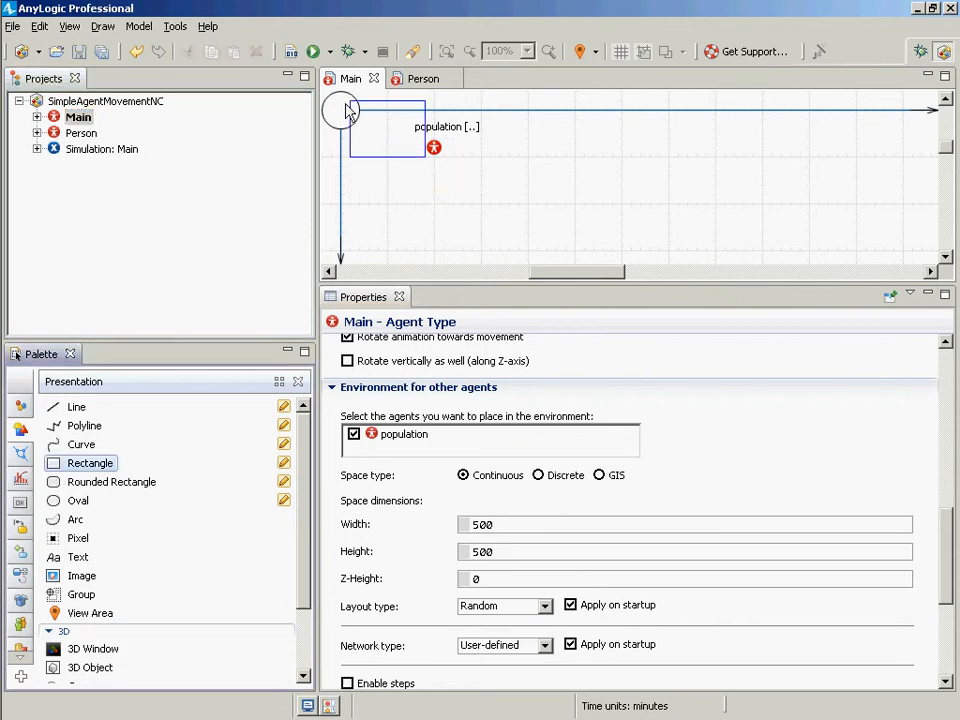
click(404, 177)
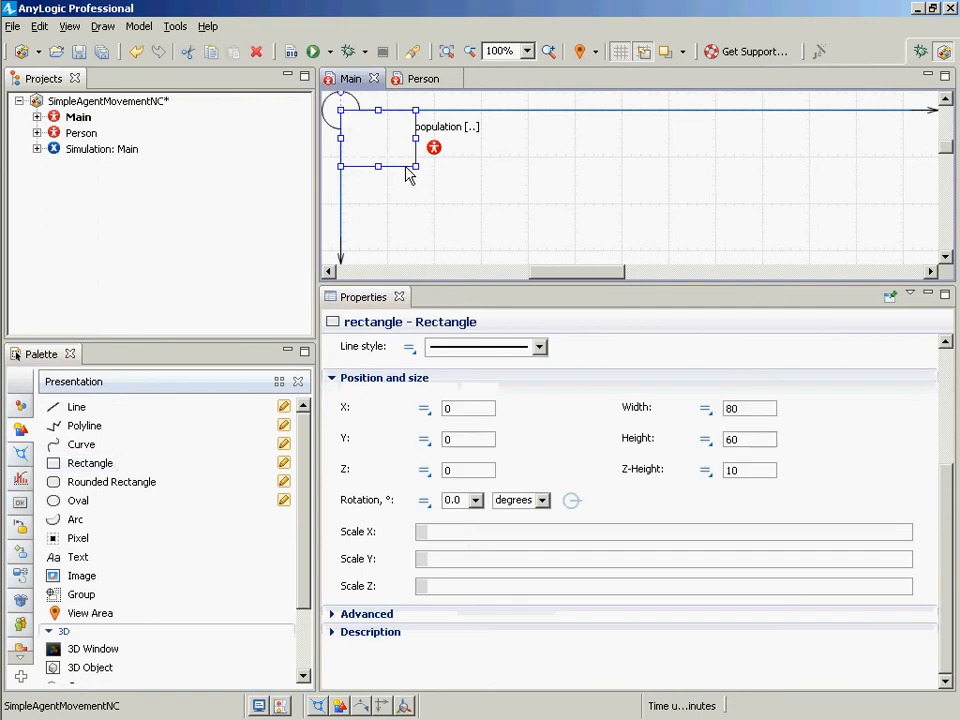
drag(417, 170, 621, 224)
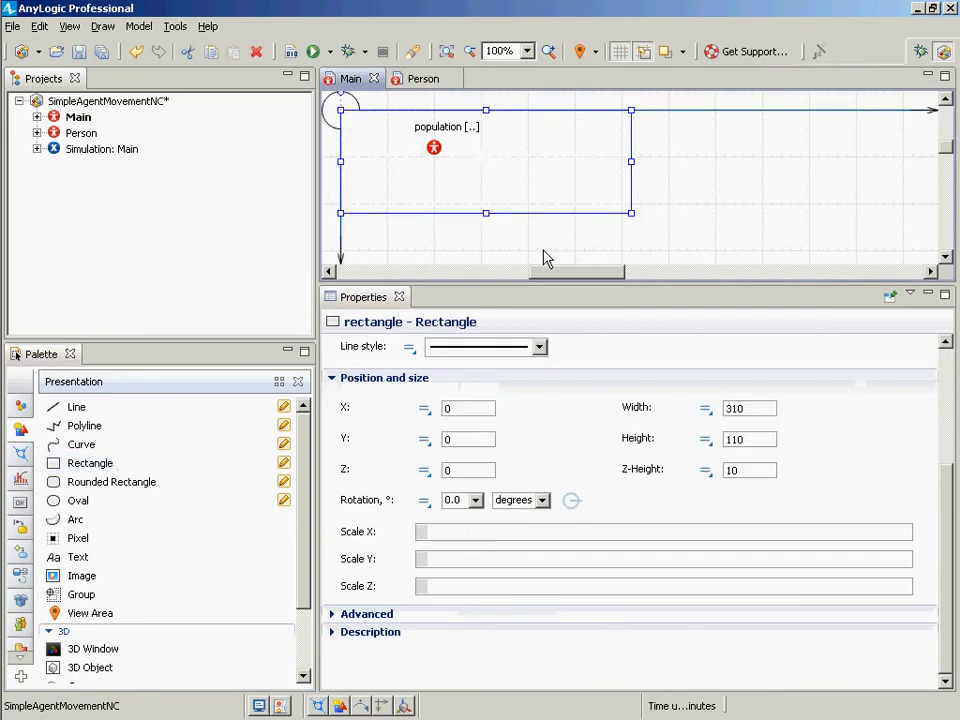
Set the rectangle's width and height to 500 each, and save the model.
click(757, 417)
double_click(757, 417)
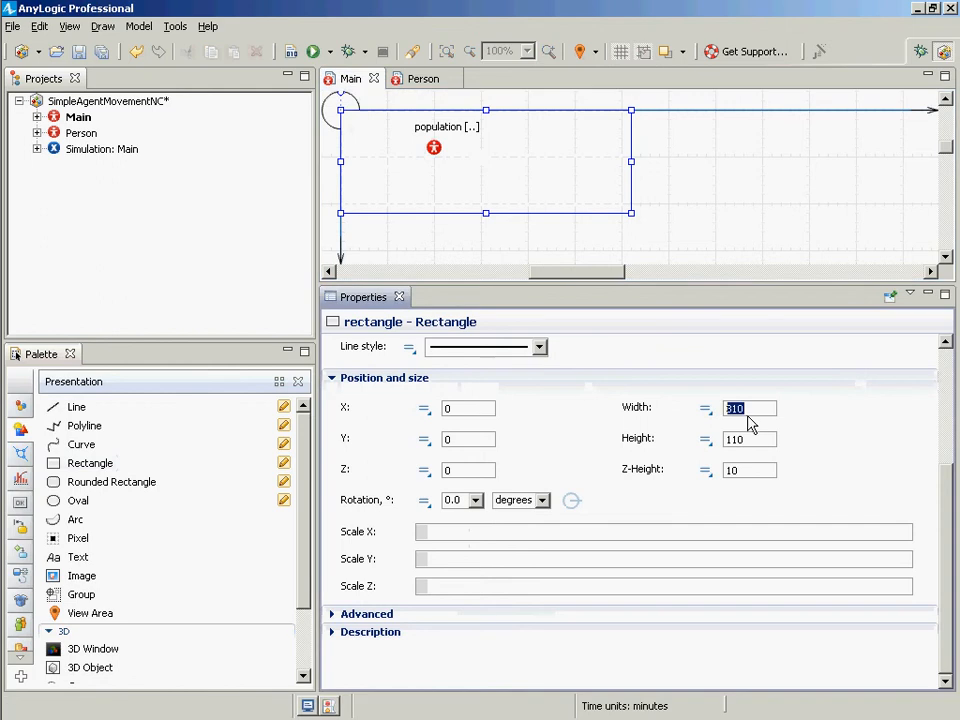
text(500)
click(761, 439)
drag(752, 444, 712, 441)
text(500)
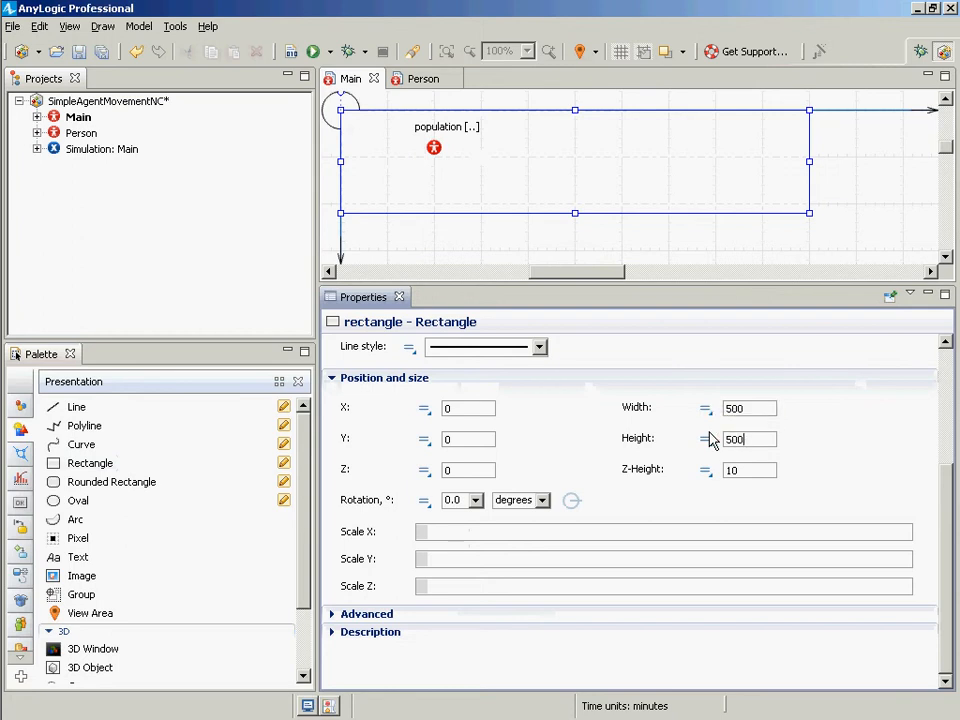
click(743, 406)
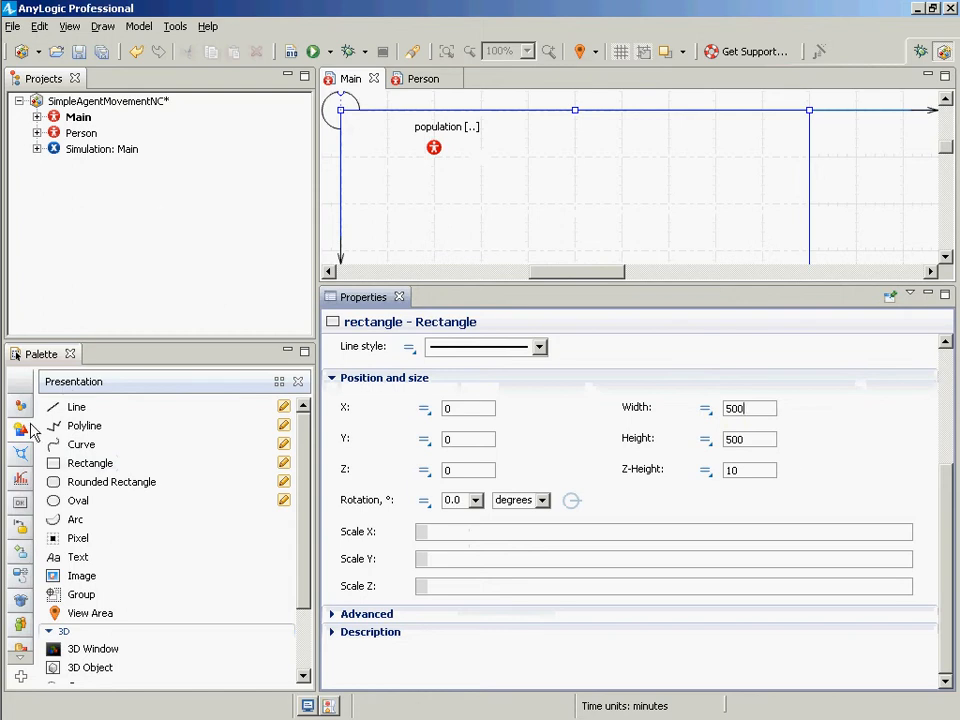
mouse_move(21, 428)
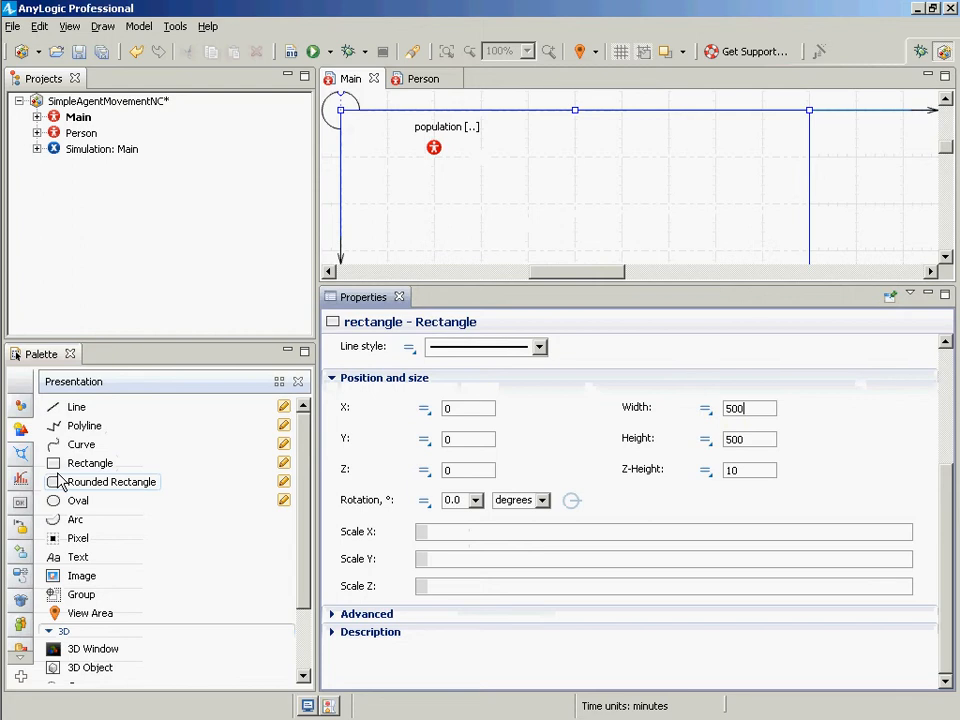
click(565, 202)
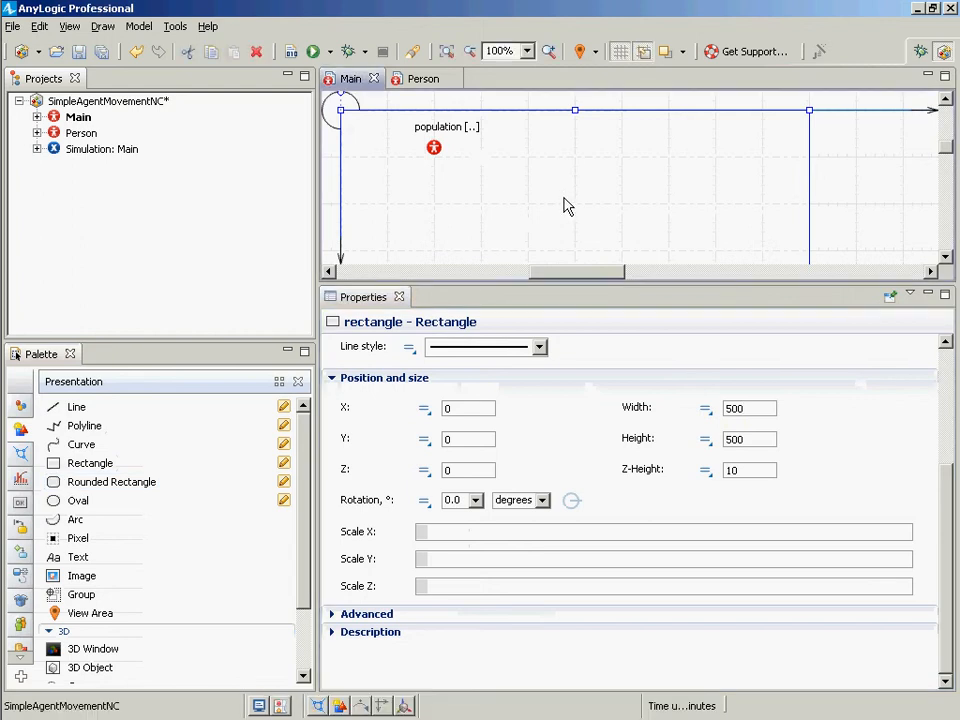
key(ctrl+s)
Send the rectangle to the back of the drawing order in Main, and save the model.
right_click(575, 179)
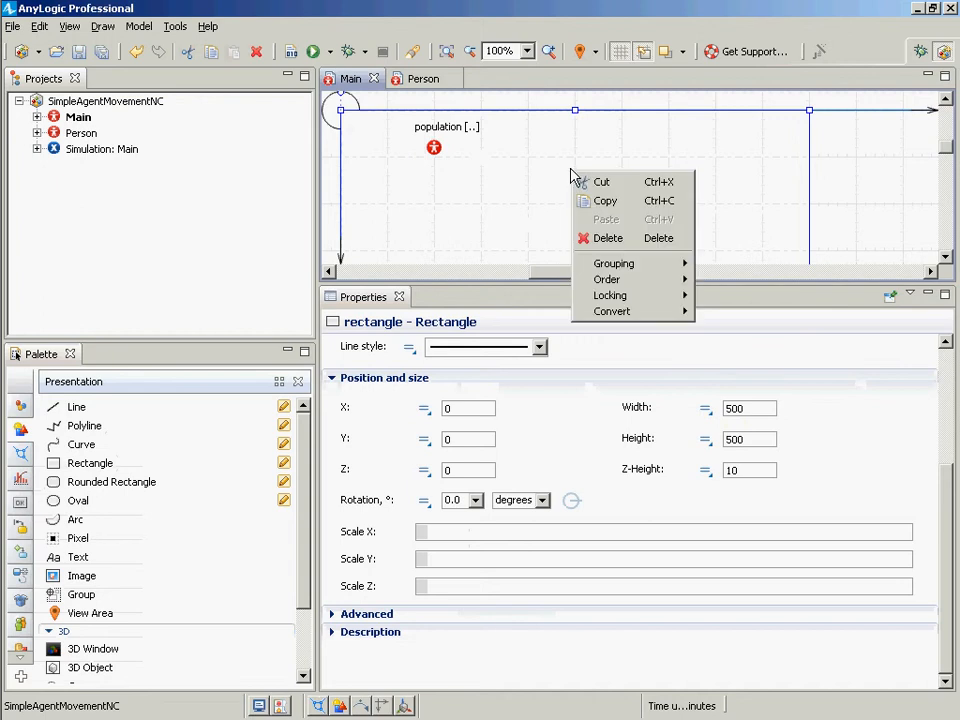
click(564, 148)
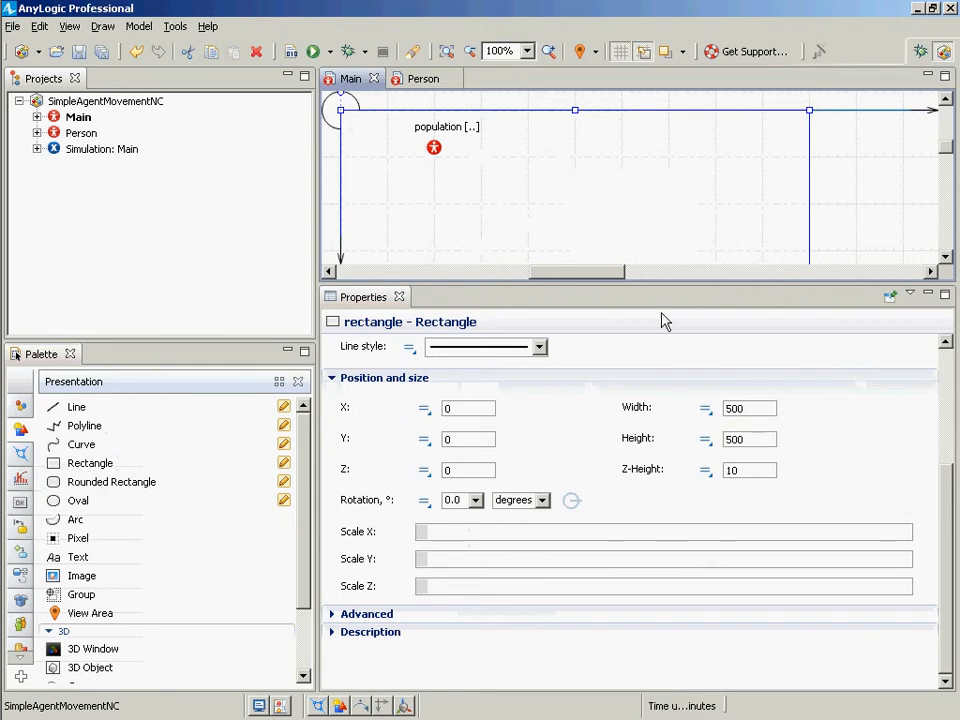
right_click(657, 225)
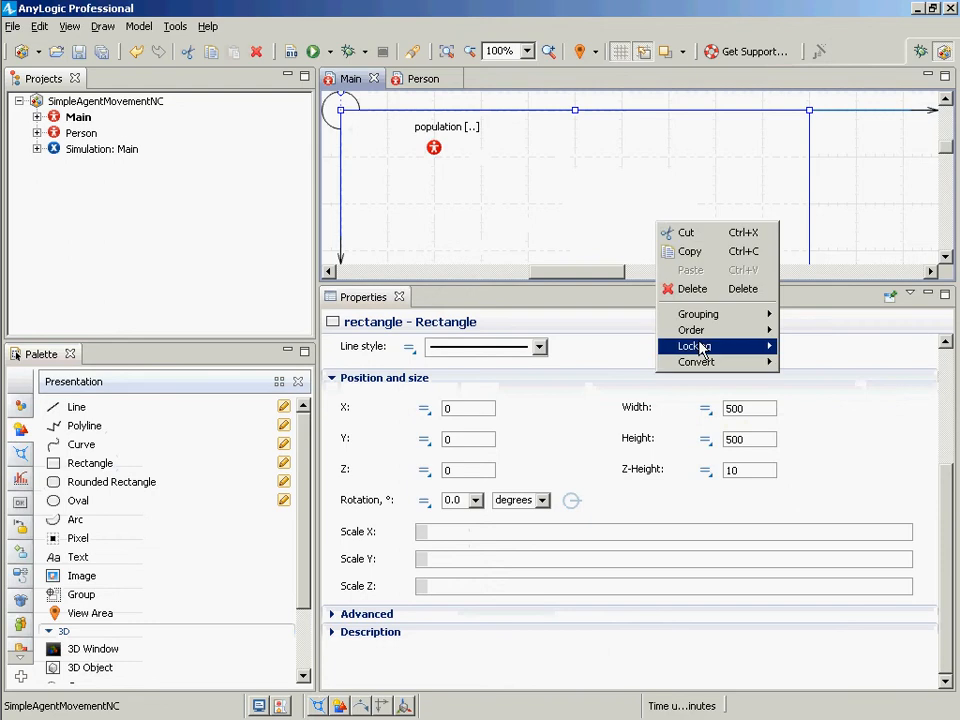
mouse_move(702, 330)
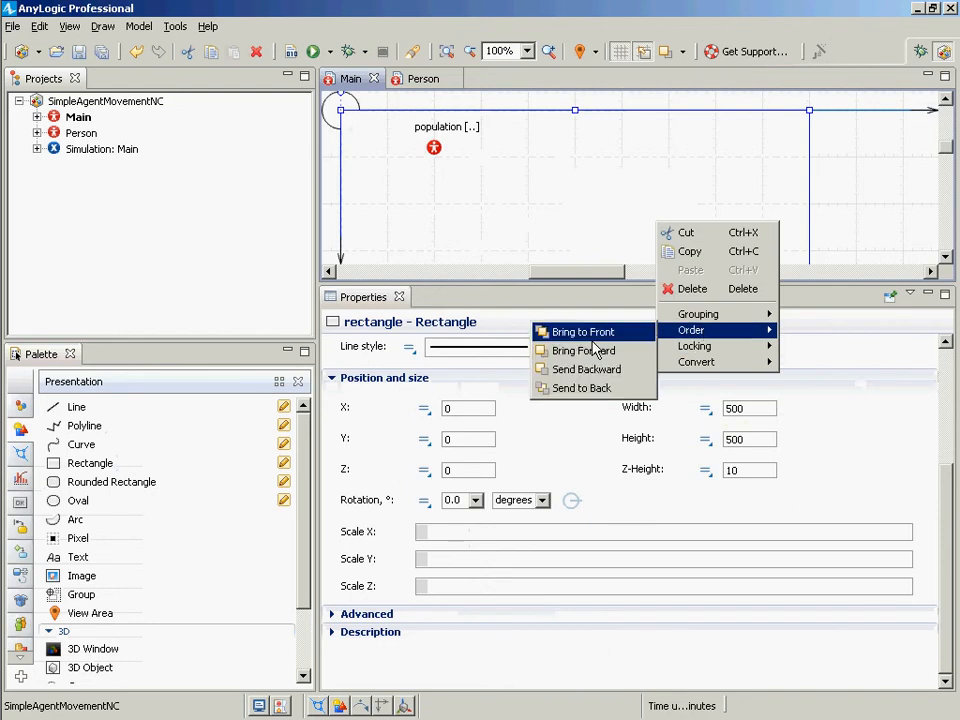
click(582, 388)
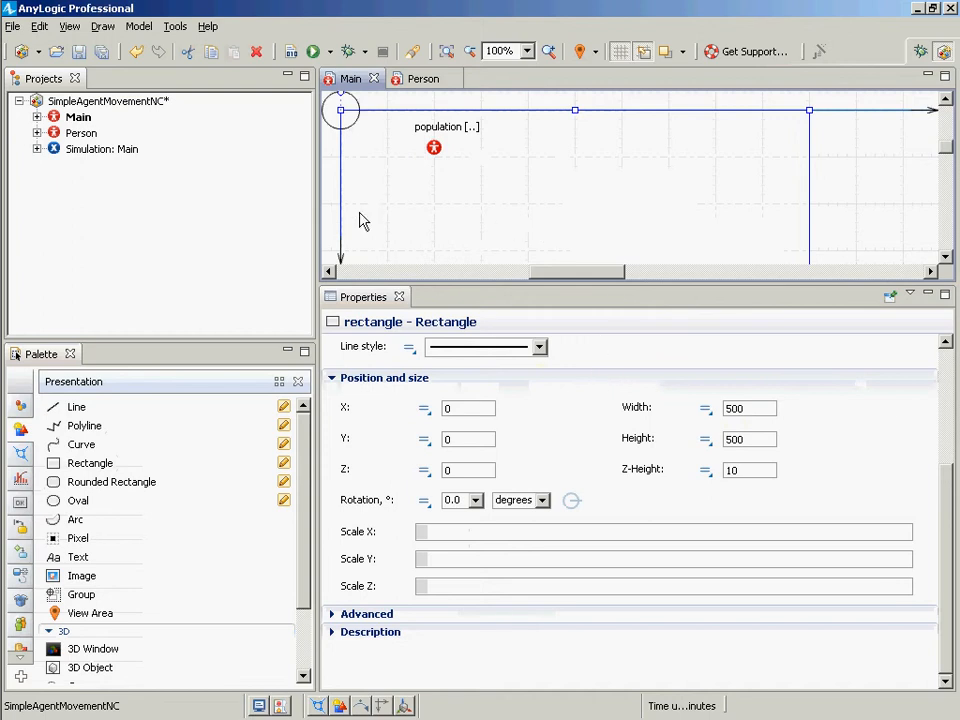
key(ctrl+s)
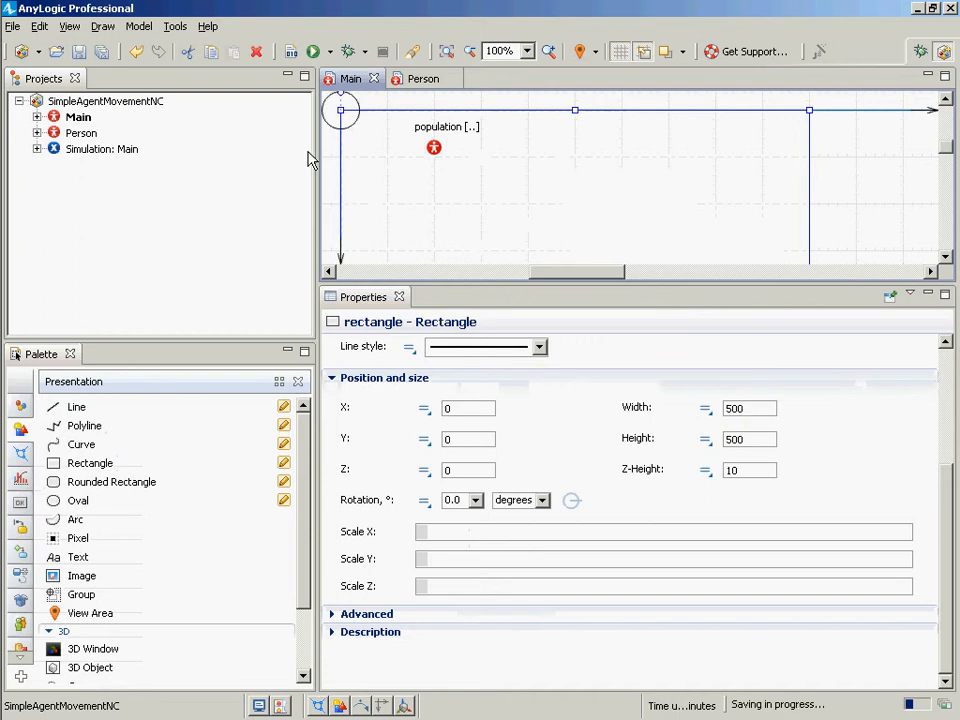
Run the Simulation experiment to view the agents against the rectangle, and close the simulation window.
click(88, 150)
right_click(88, 150)
click(193, 347)
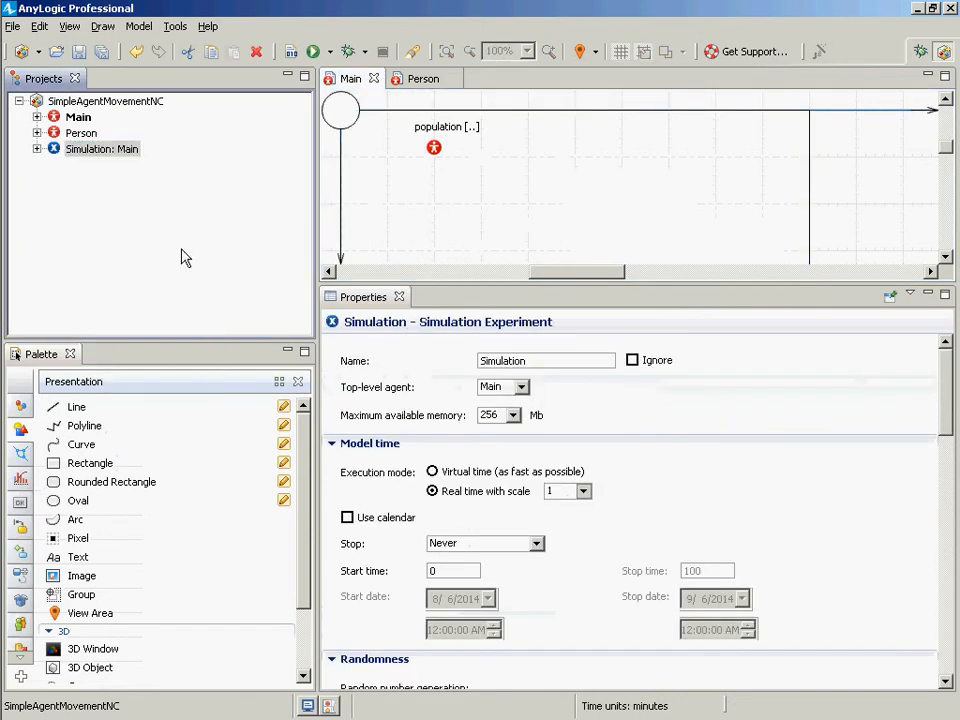
click(100, 140)
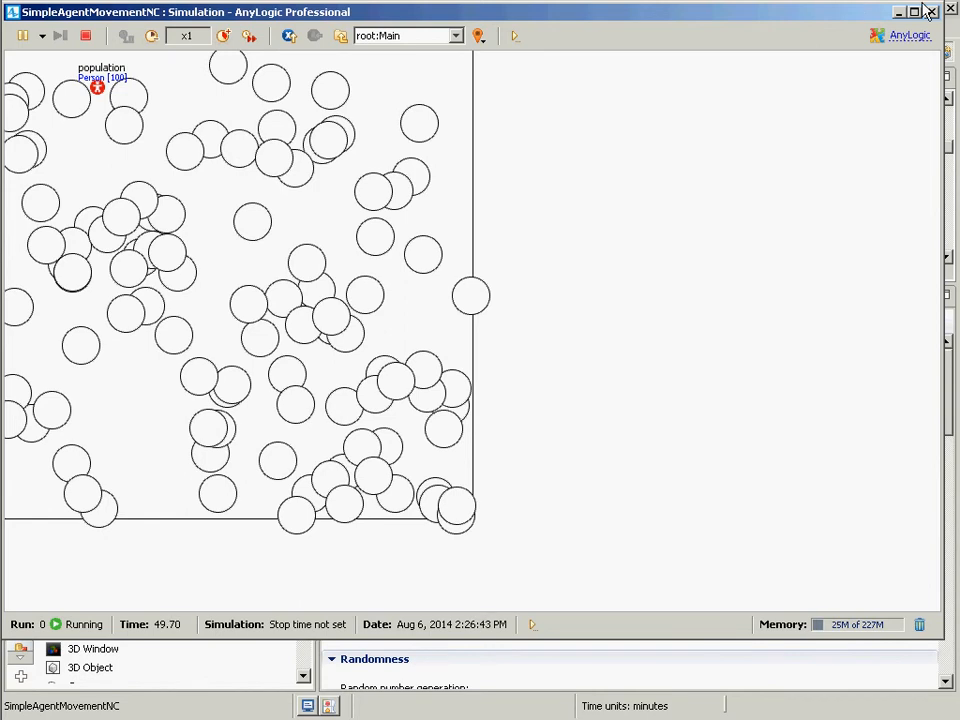
click(928, 12)
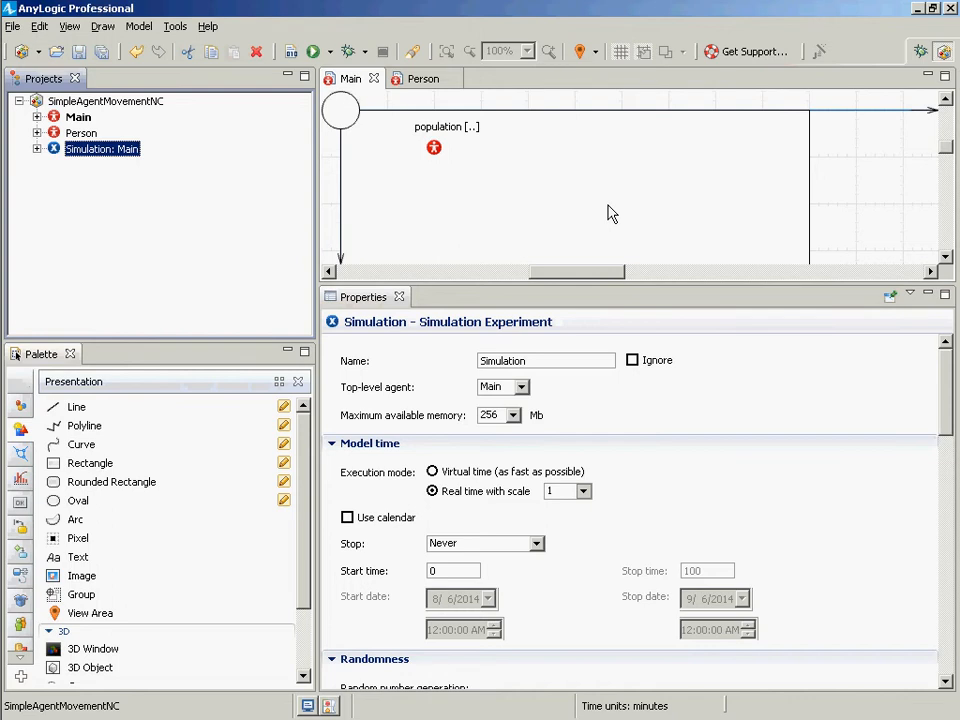
click(313, 50)
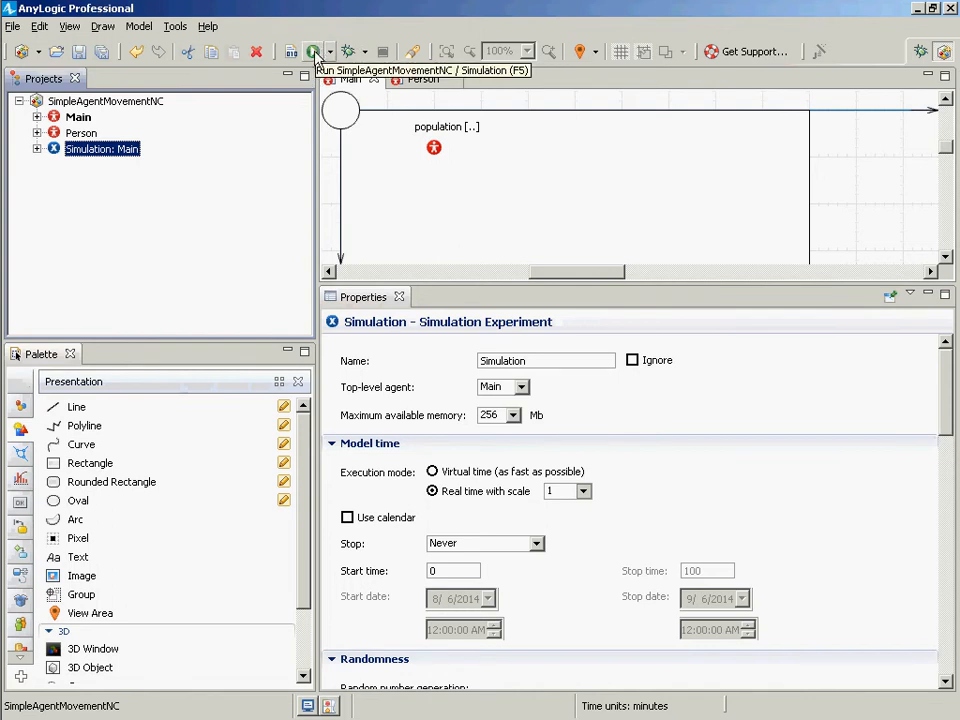
click(330, 54)
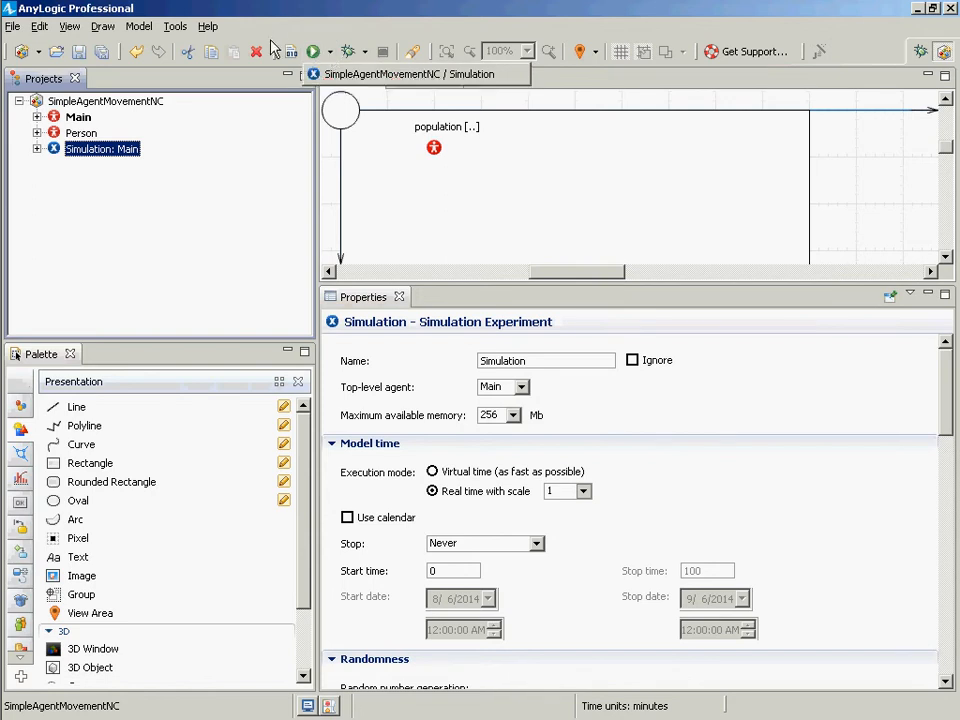
click(323, 42)
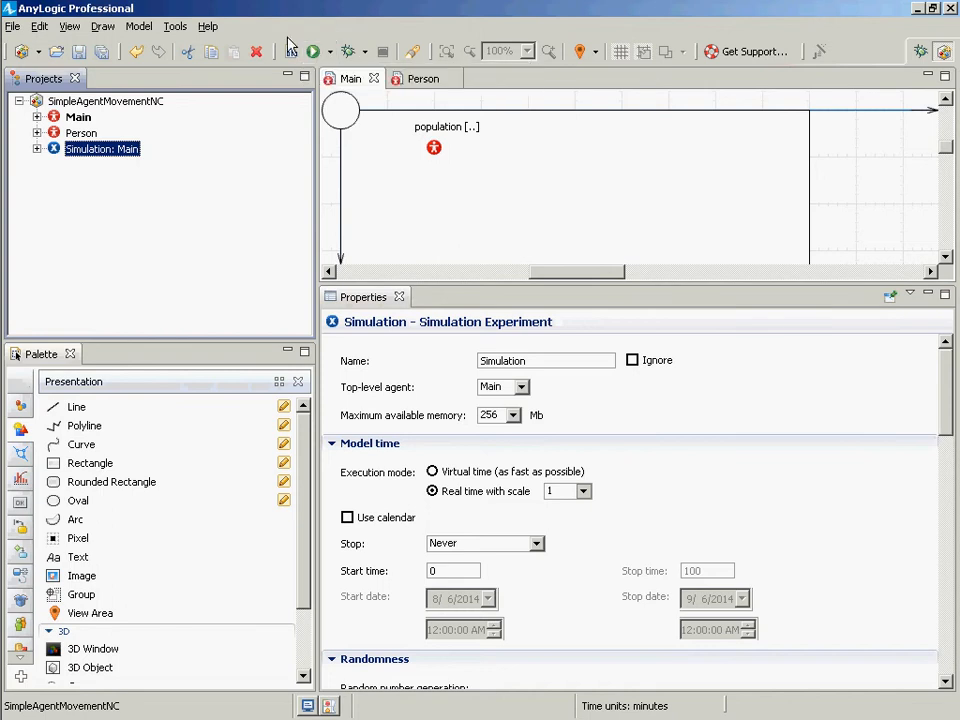
click(15, 27)
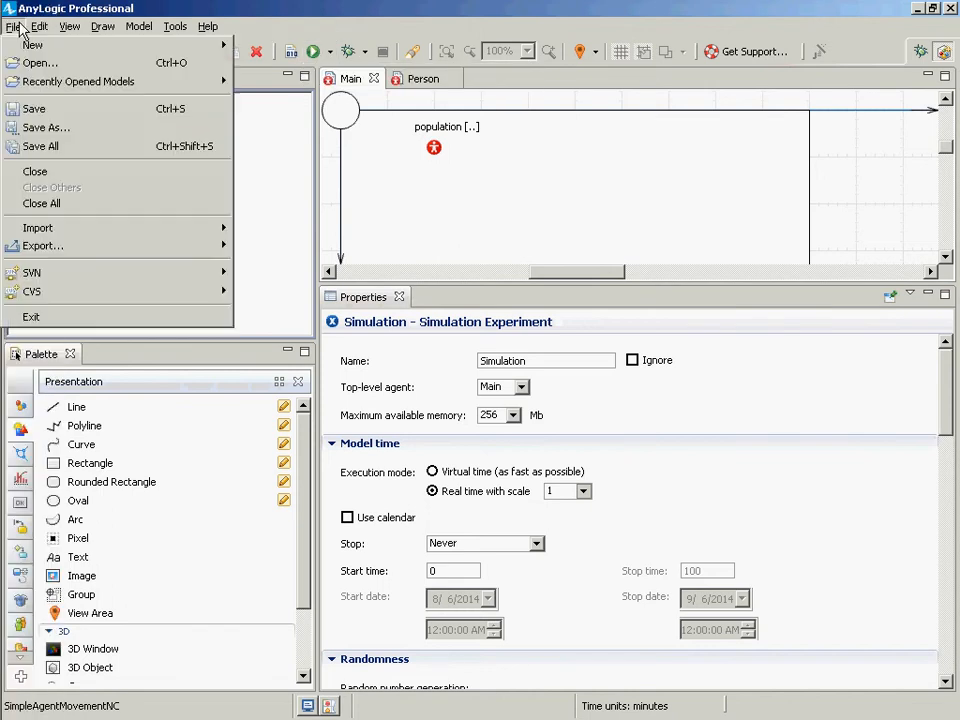
mouse_move(55, 81)
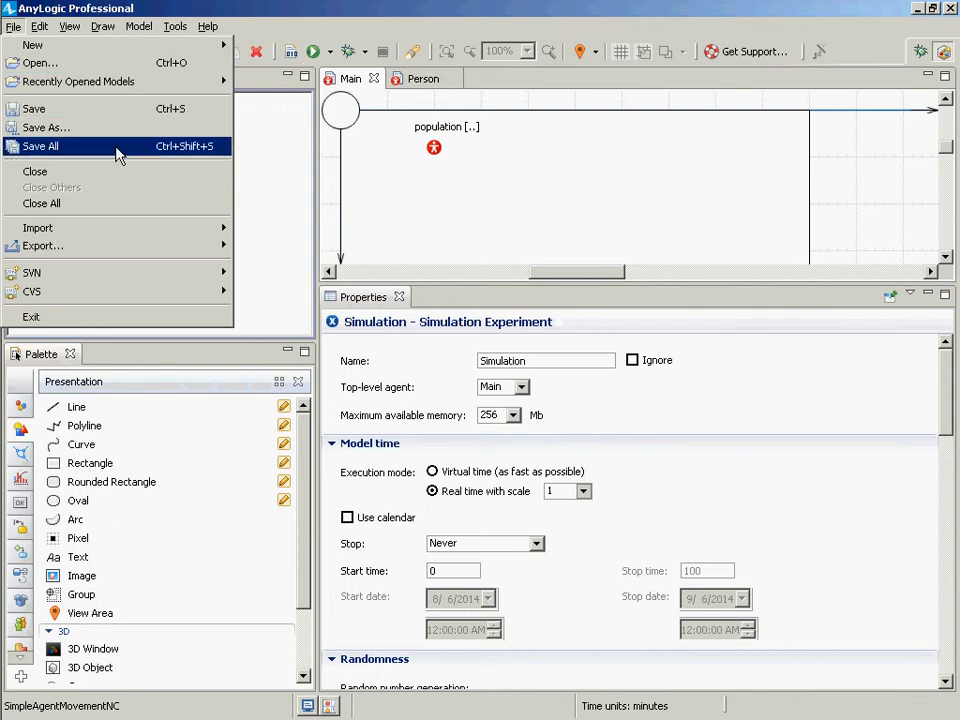
click(268, 149)
Close the SimpleAgentMovementNC model and open the recent model ContinuousAgingAndAgentIdsUNC.alp.
click(17, 22)
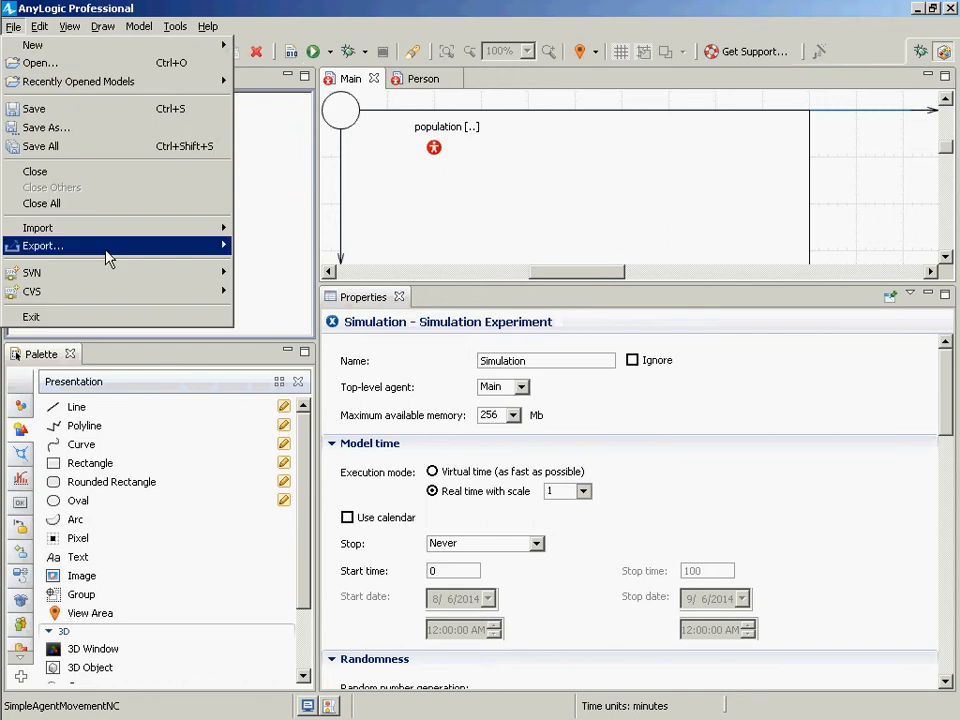
click(13, 26)
mouse_move(78, 81)
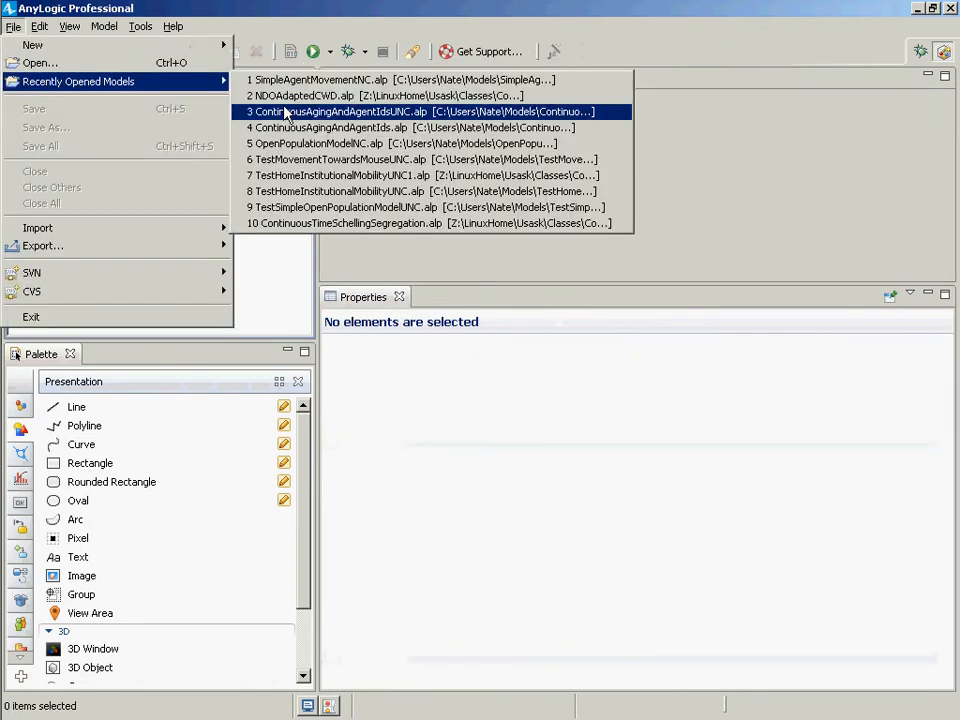
click(335, 112)
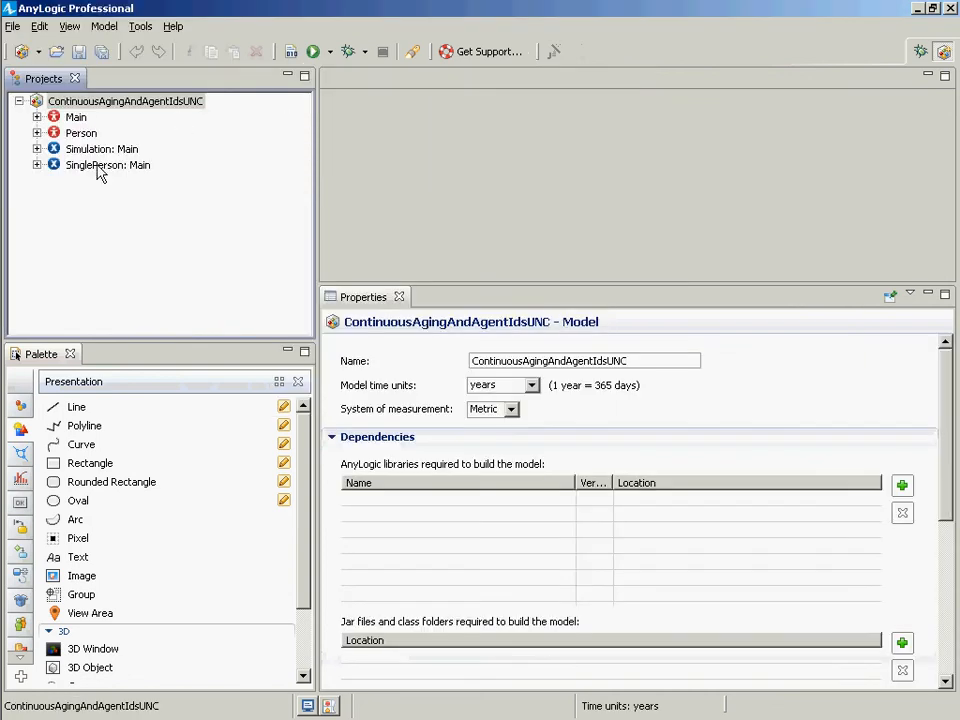
Launch the Simulation experiment of ContinuousAgingAndAgentIdsUNC and start its run to view the agents.
click(99, 167)
right_click(98, 167)
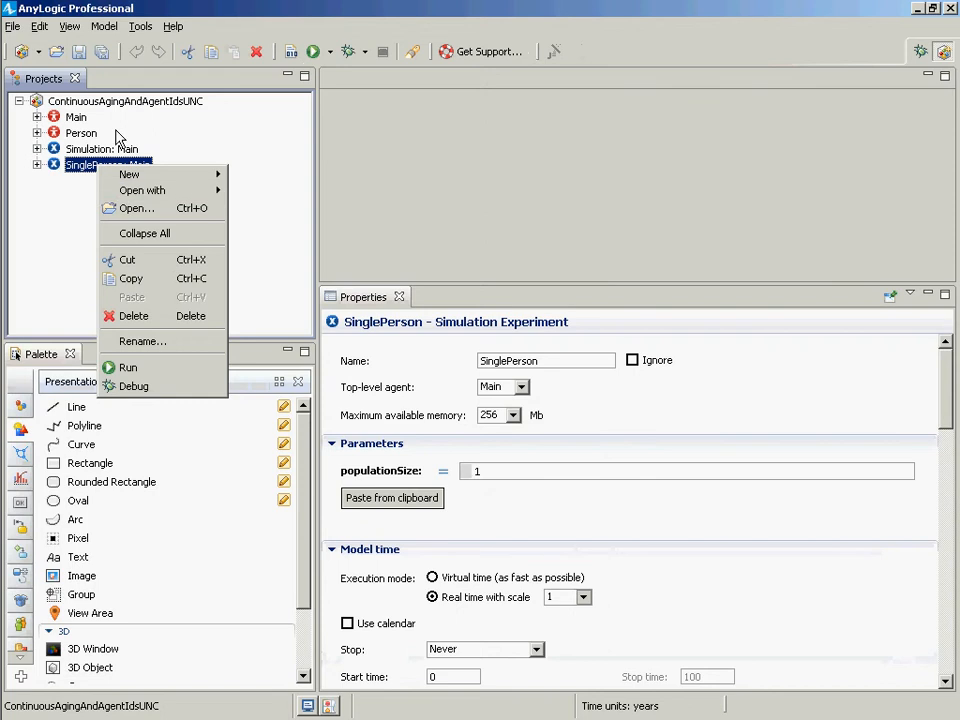
right_click(115, 142)
click(100, 148)
right_click(100, 147)
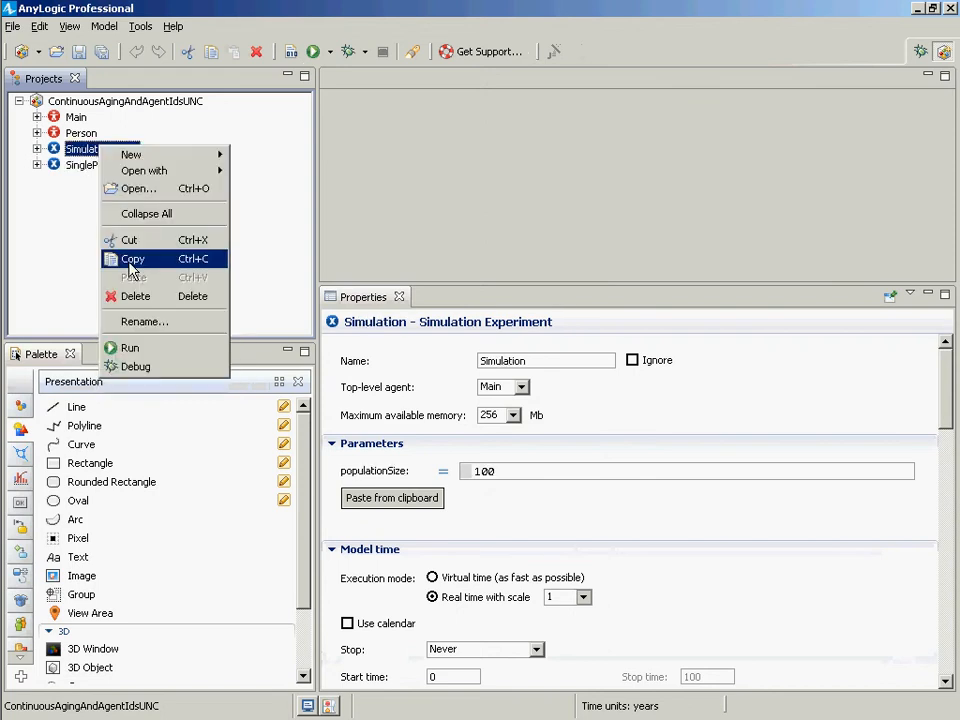
click(137, 348)
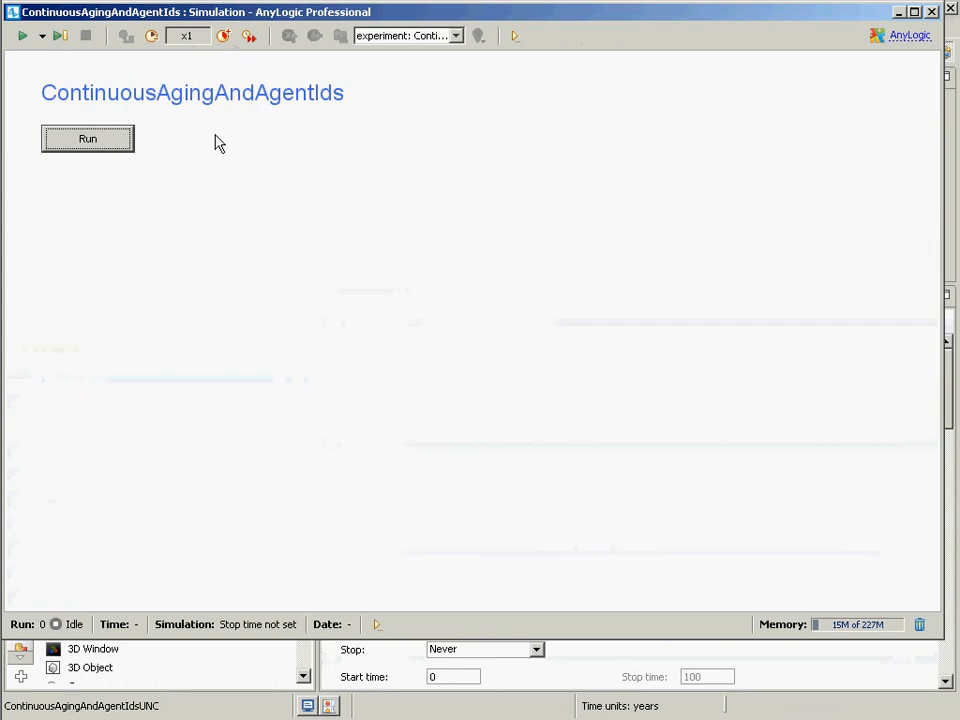
click(51, 150)
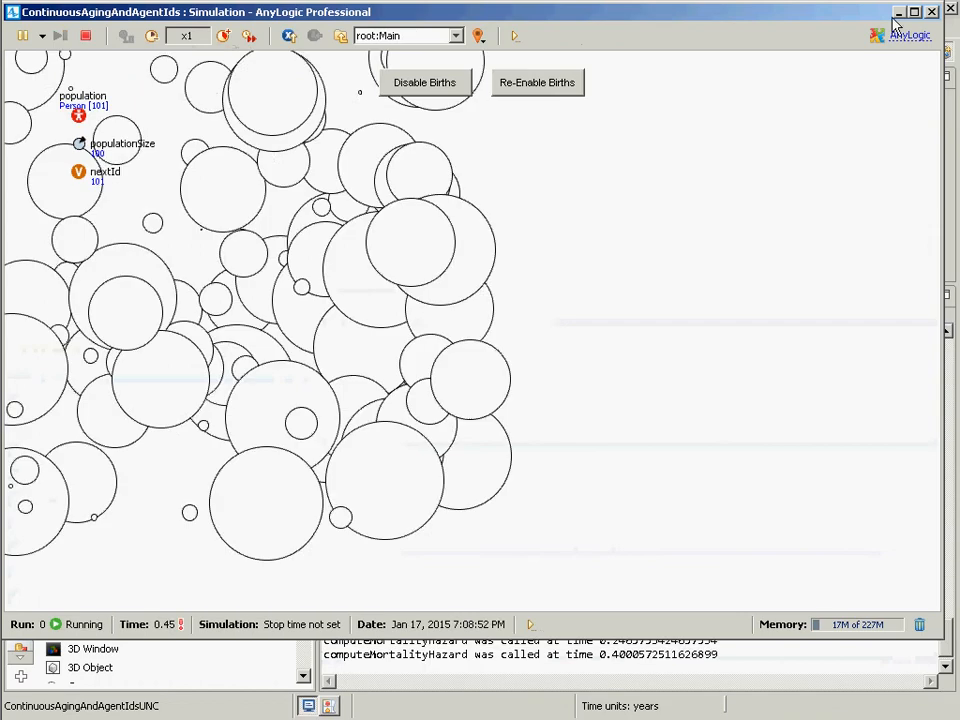
Close the running simulation with its ContinuousAgingAndAgentIdsUNC model, and reopen the recent model SimpleAgentMovementNC.alp.
click(934, 12)
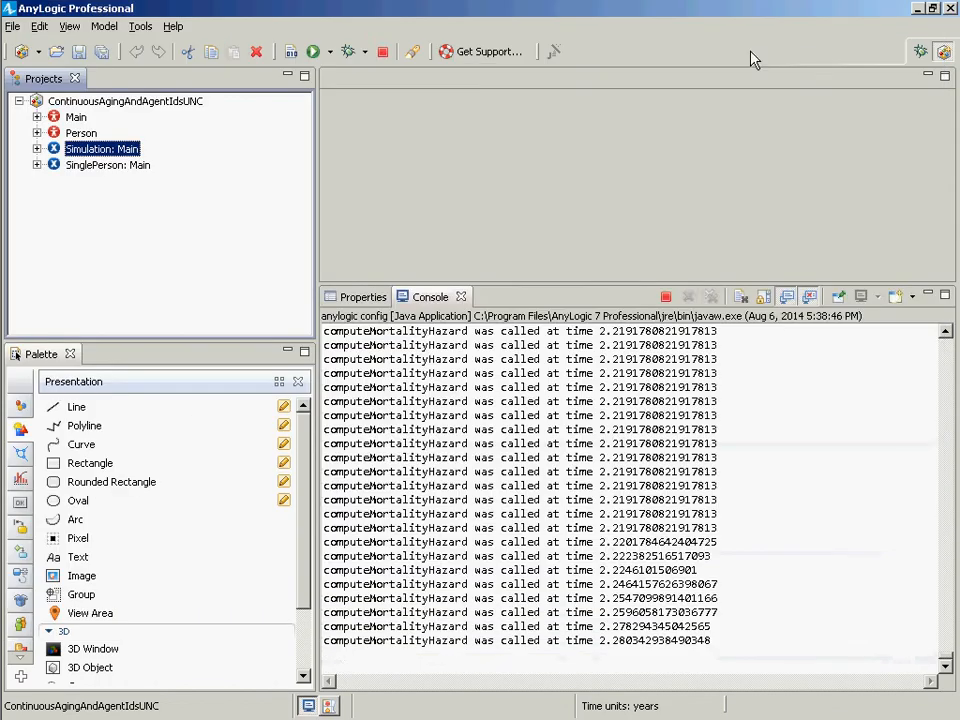
right_click(90, 101)
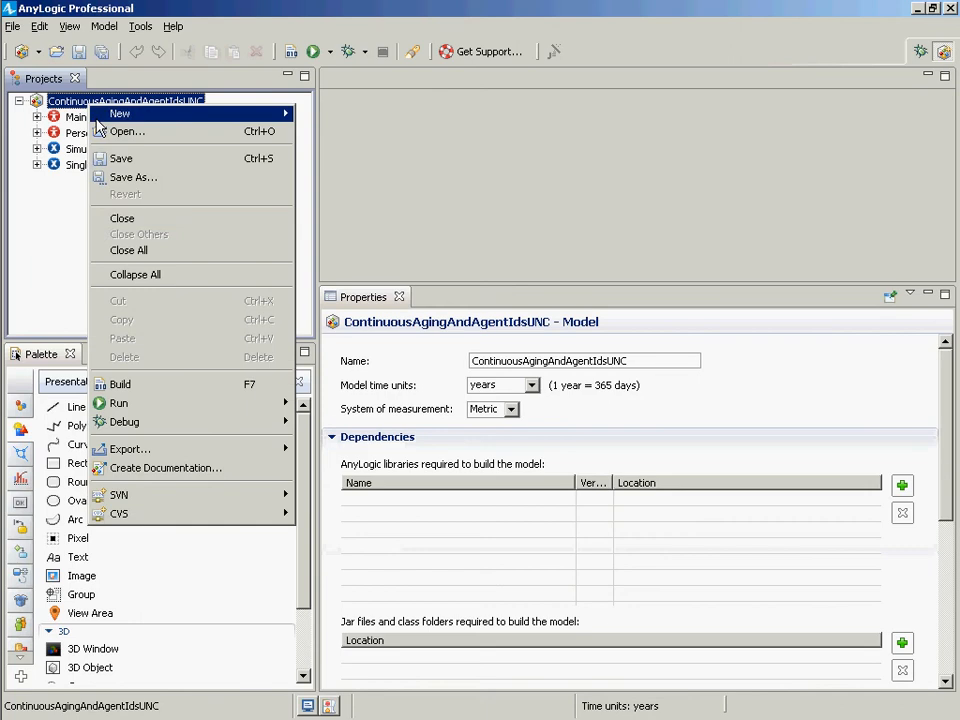
click(120, 219)
click(15, 27)
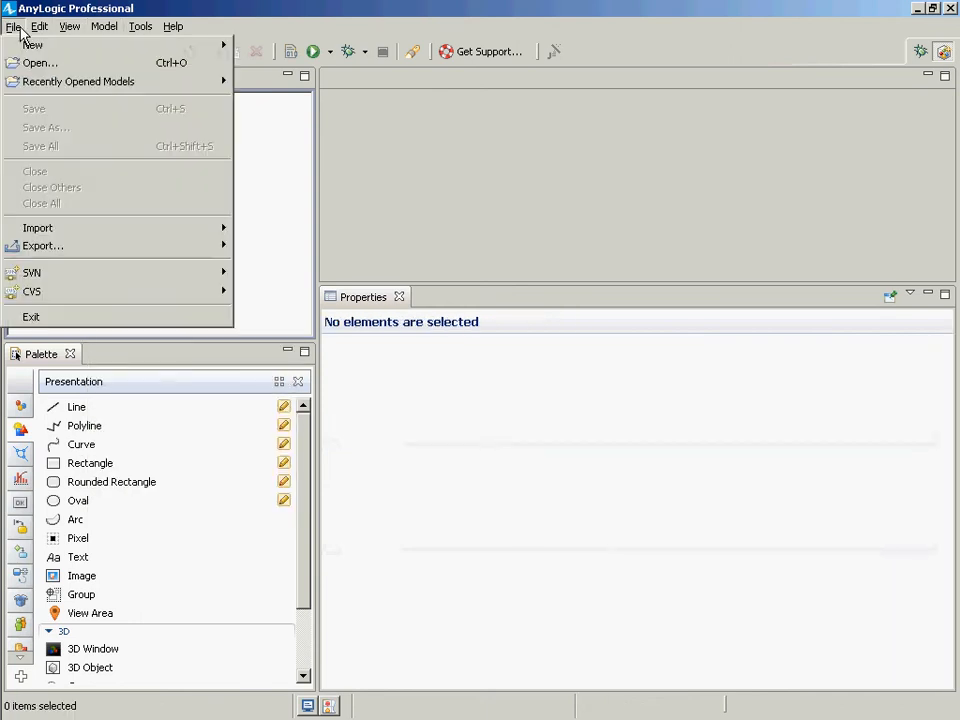
mouse_move(100, 81)
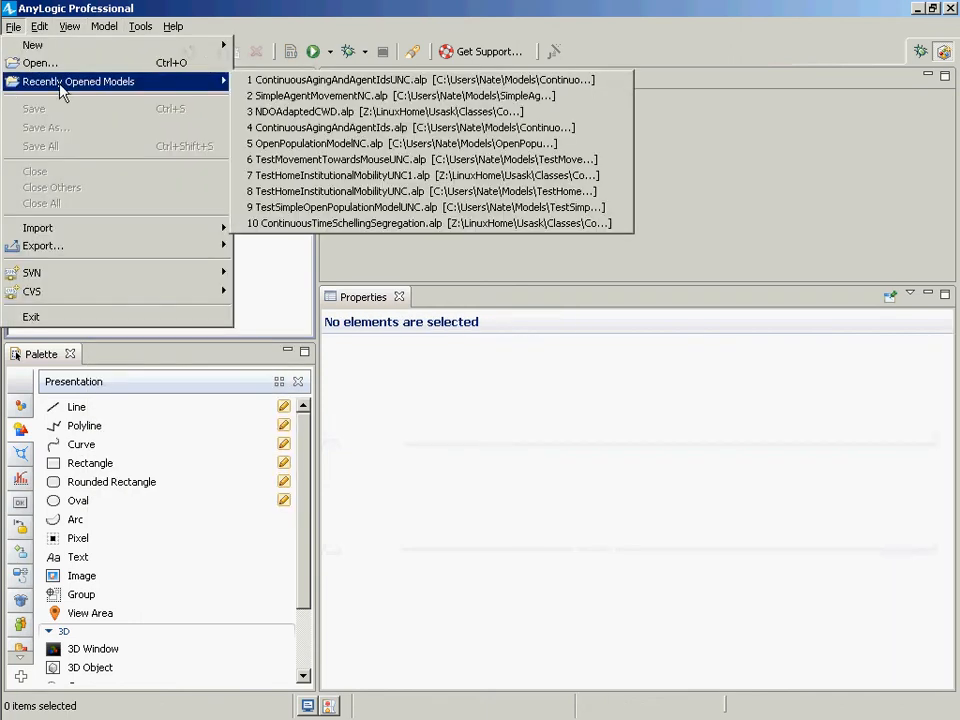
click(282, 100)
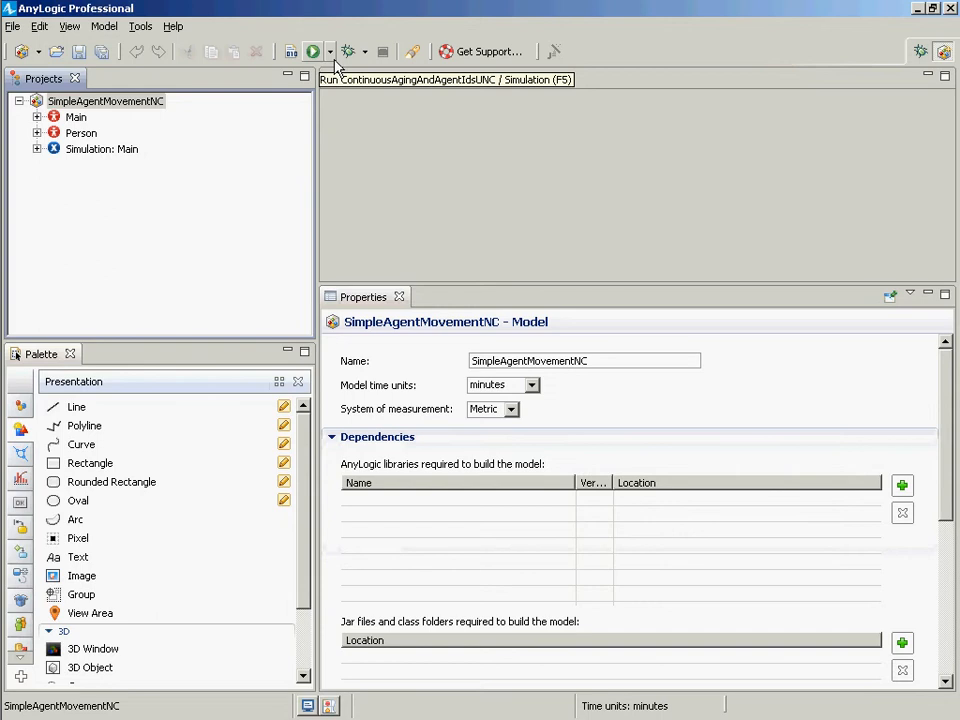
Launch the SimpleAgentMovementNC Simulation experiment from the list of runnable experiments, and close its window without starting the run.
click(330, 52)
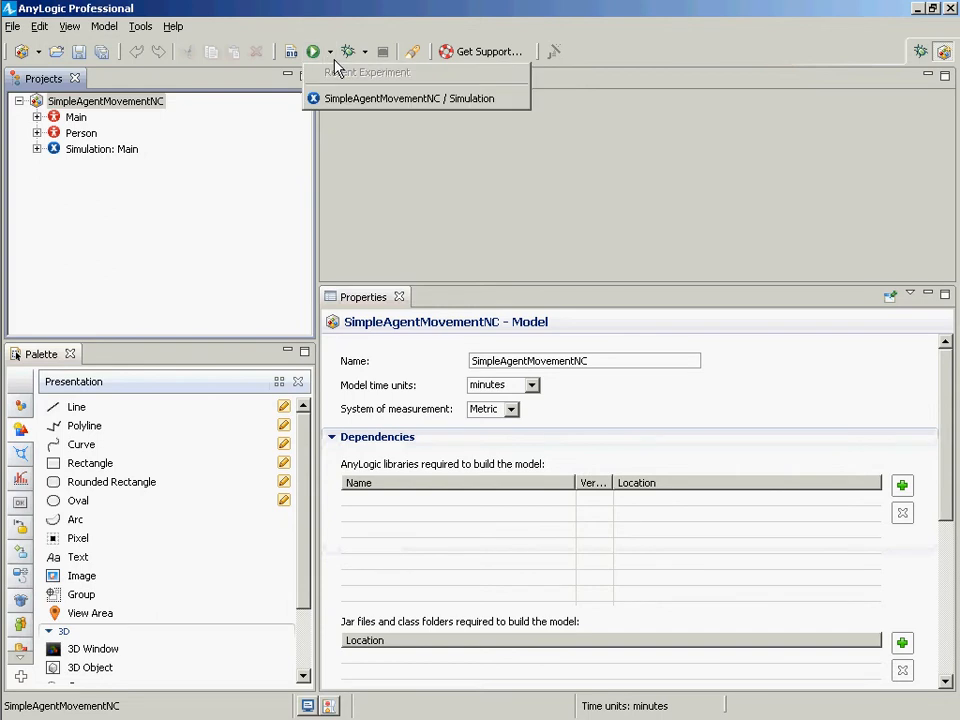
click(330, 50)
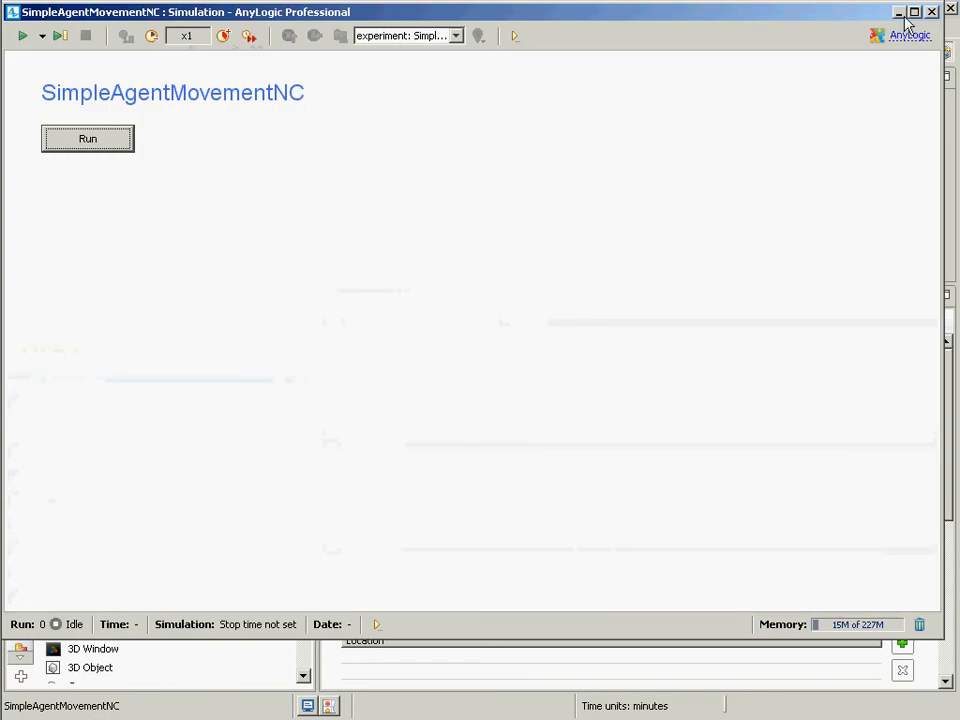
click(933, 13)
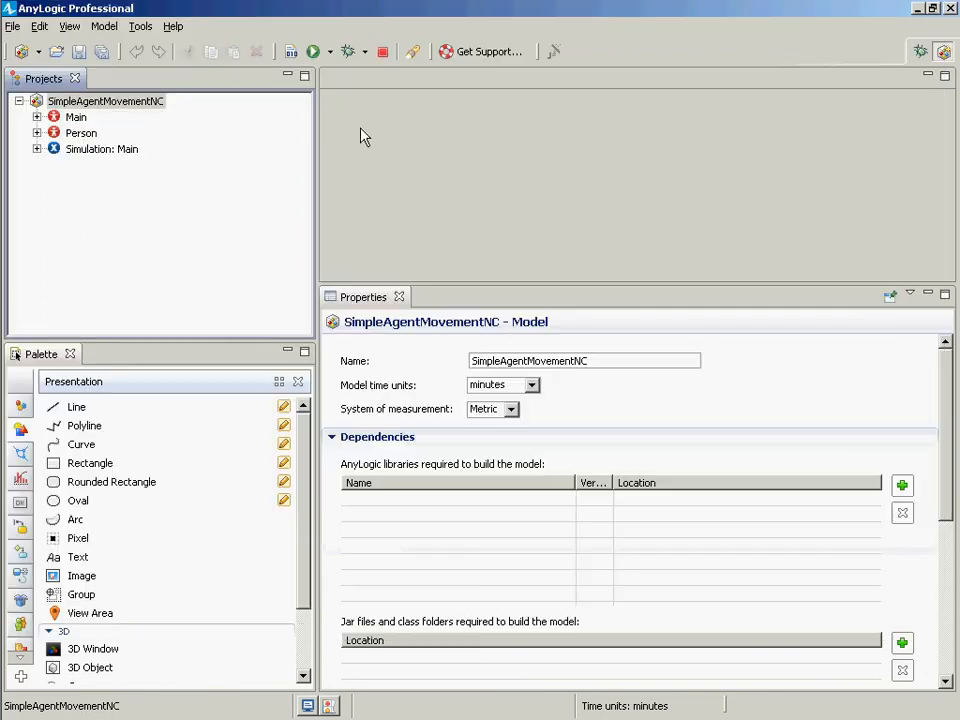
Run the Simulation: Main experiment from the project tree to view the agents inside the rectangle, and close the simulation window.
click(132, 152)
right_click(132, 150)
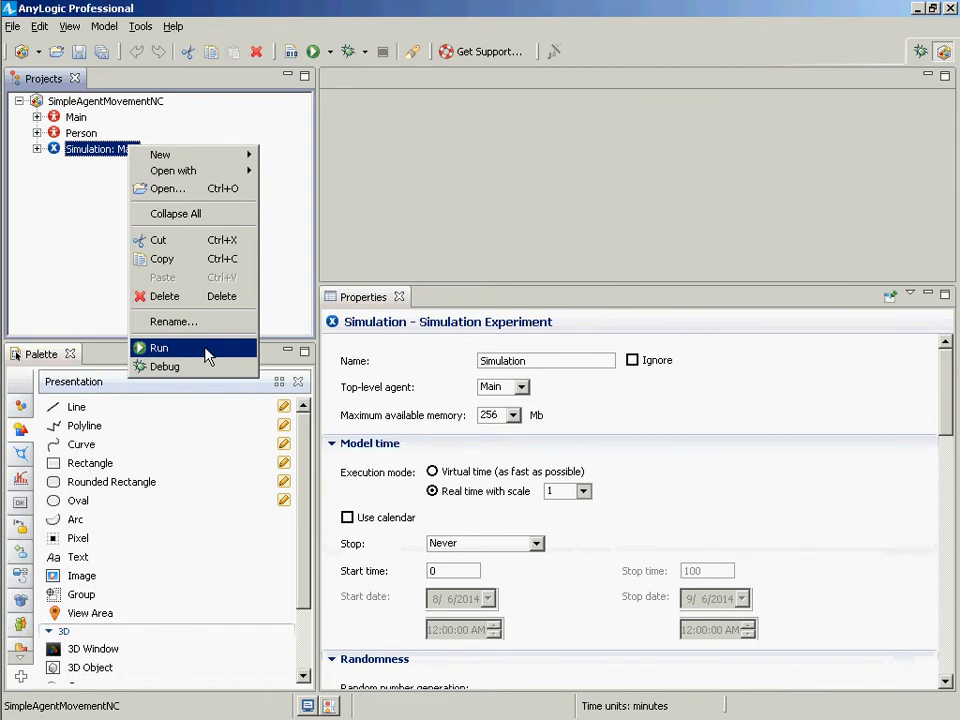
click(83, 178)
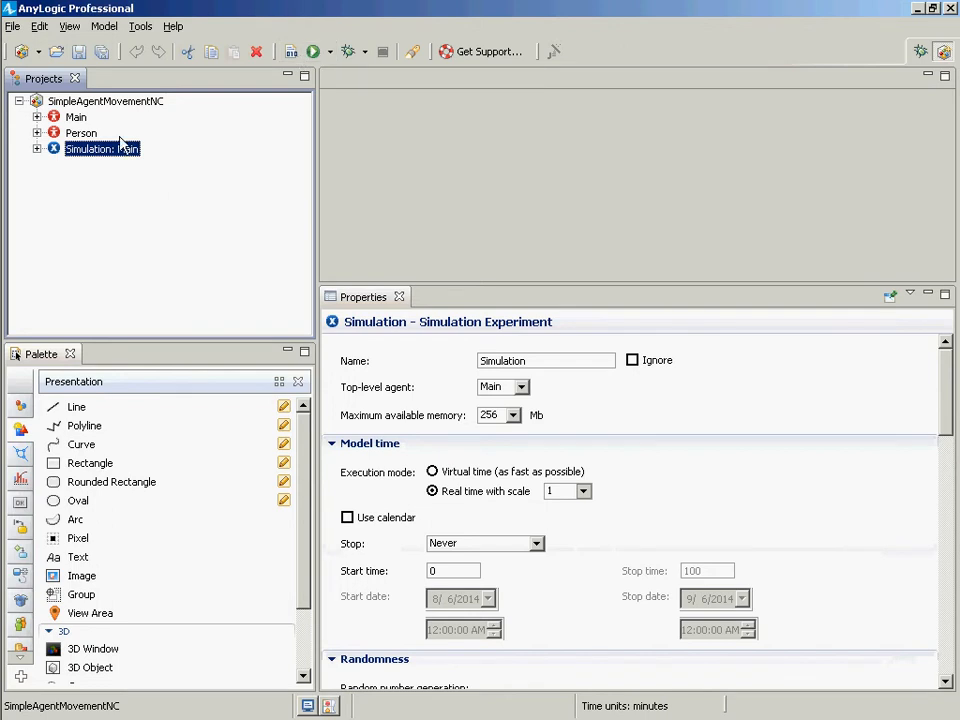
right_click(87, 158)
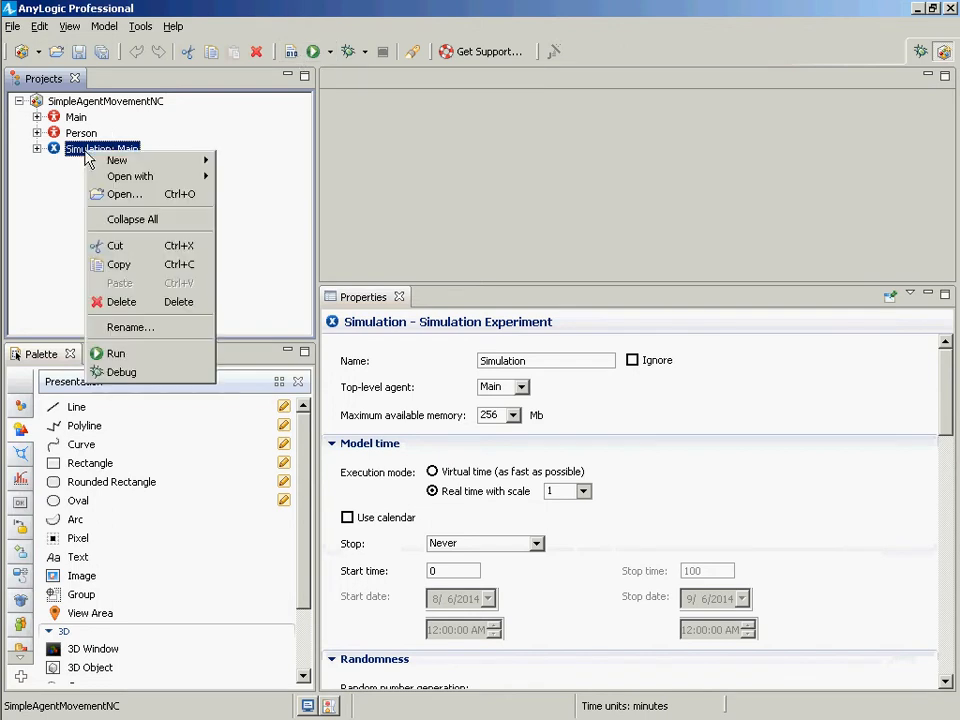
click(135, 358)
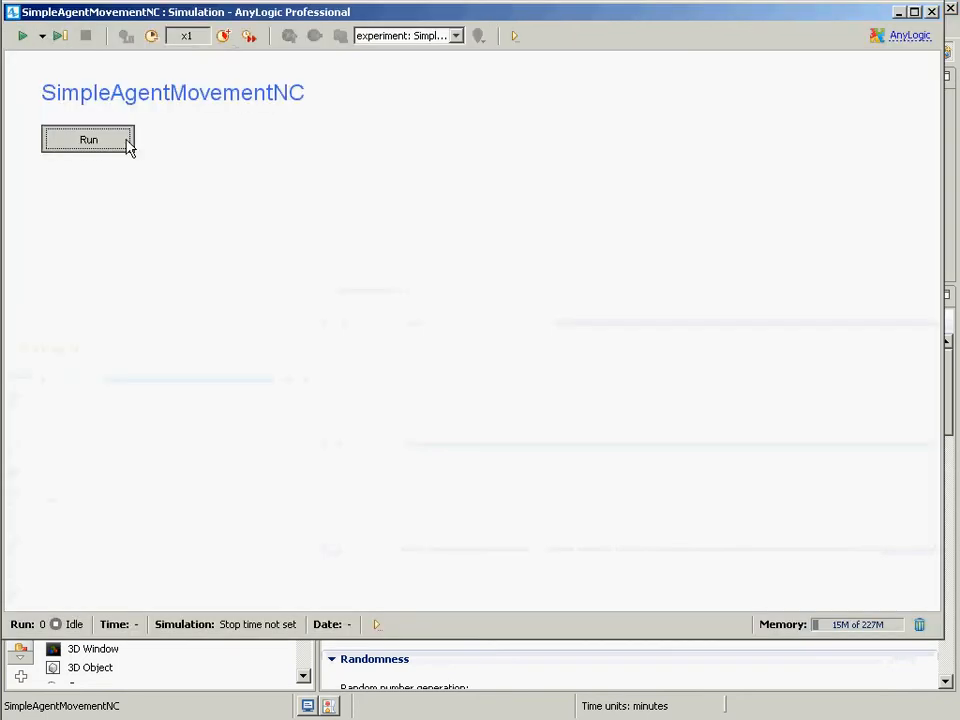
click(129, 146)
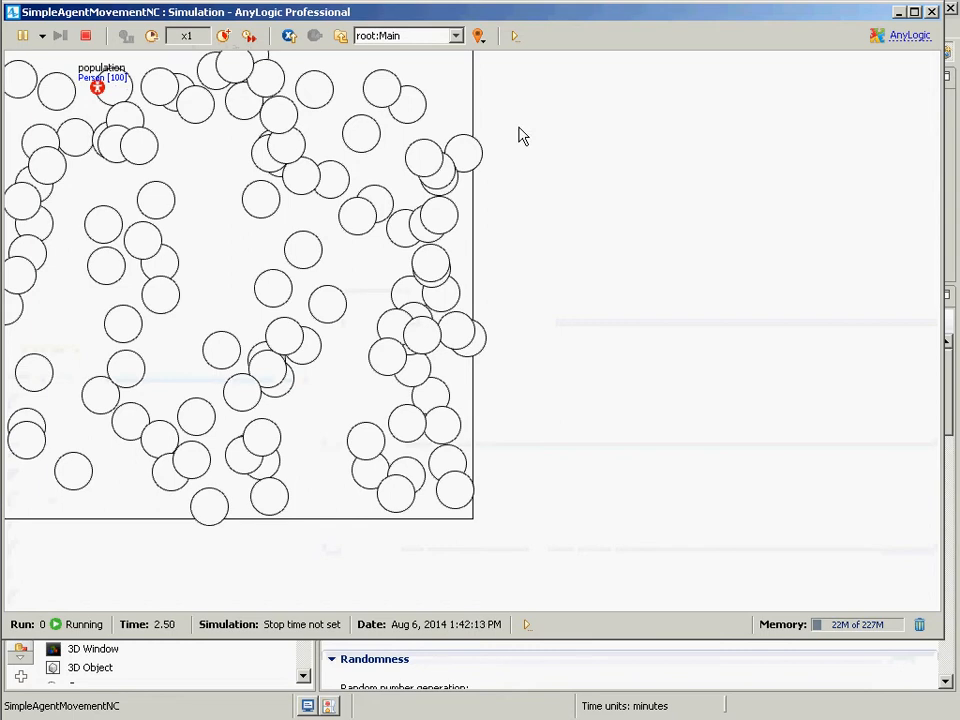
click(932, 13)
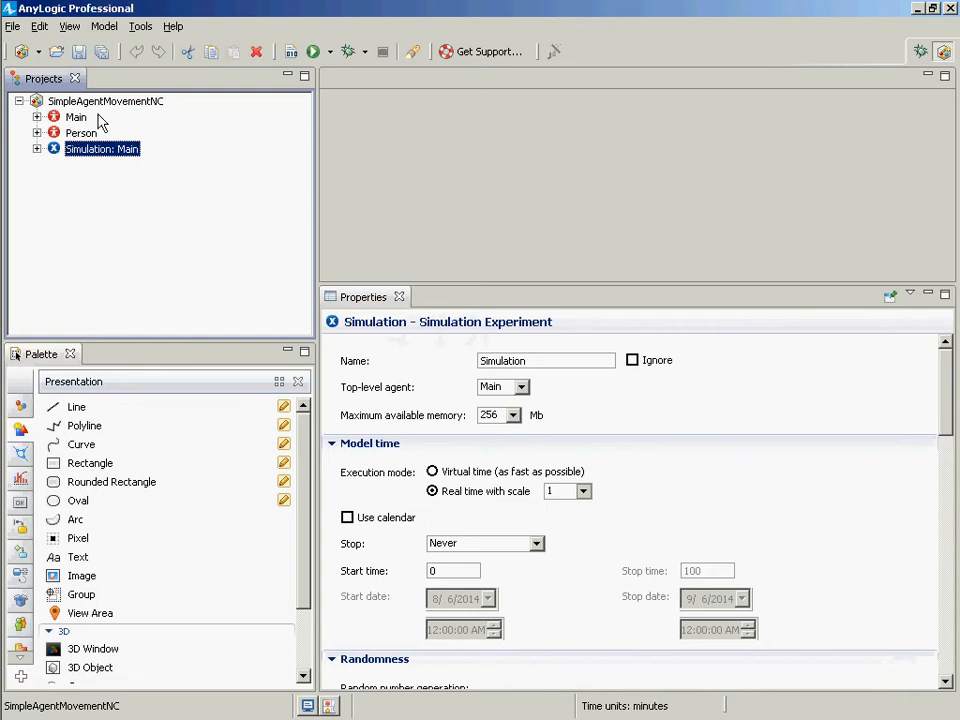
Open Main and examine the rectangle's Advanced properties, including its On click action.
click(59, 116)
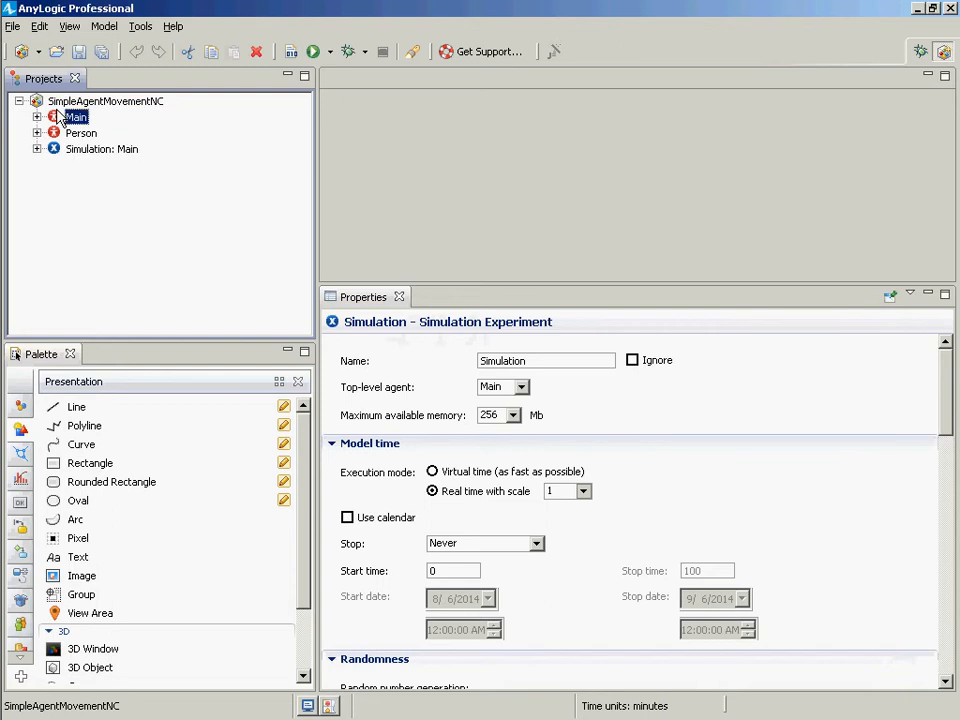
double_click(59, 117)
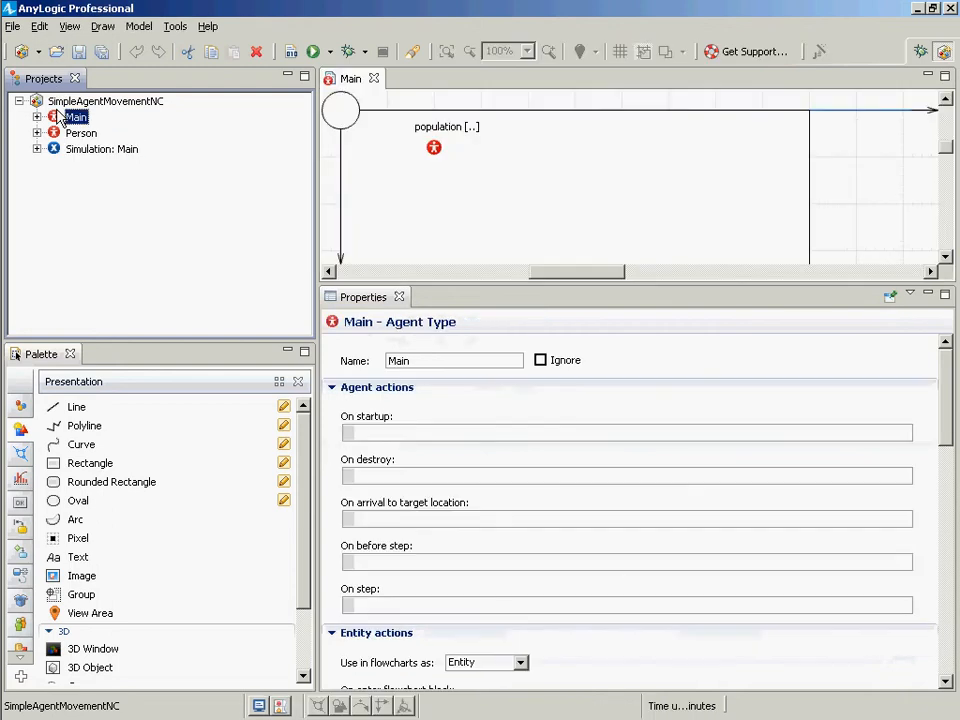
click(587, 193)
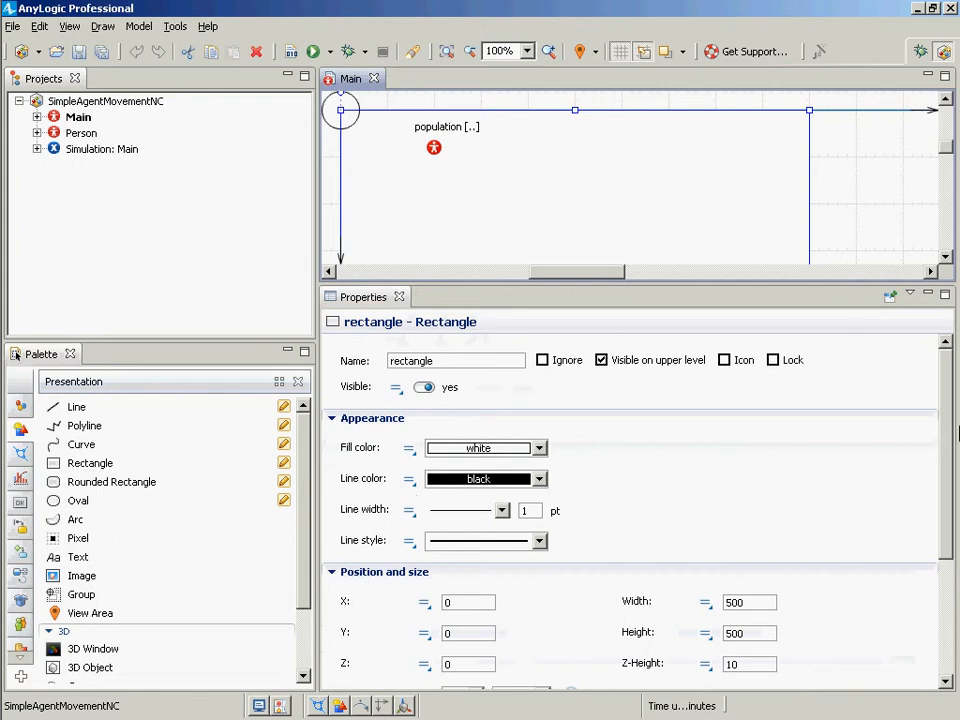
click(921, 540)
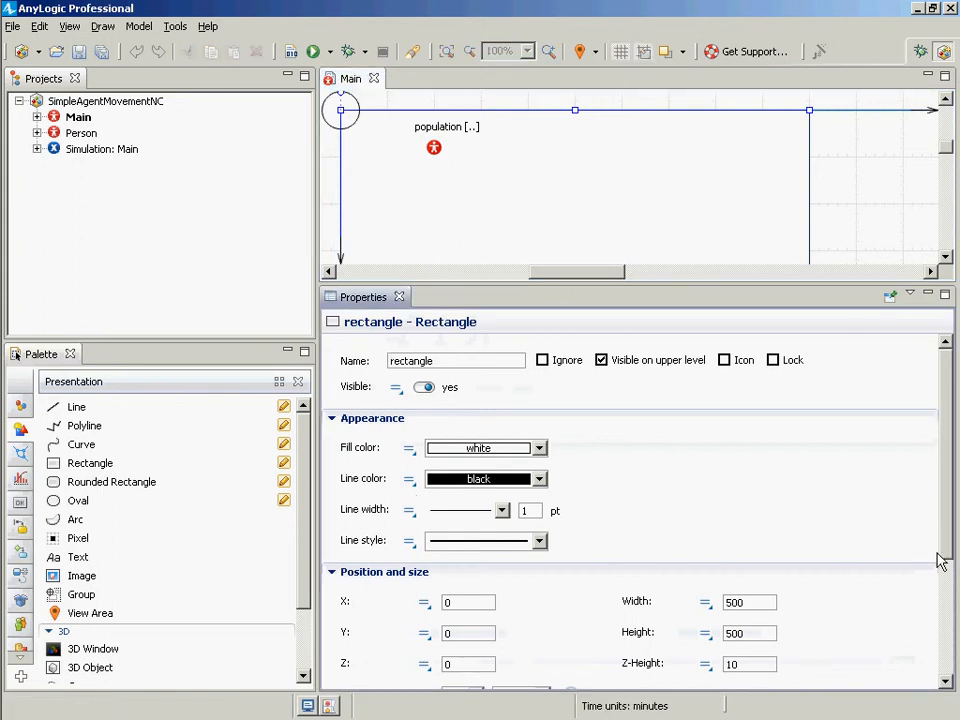
click(949, 608)
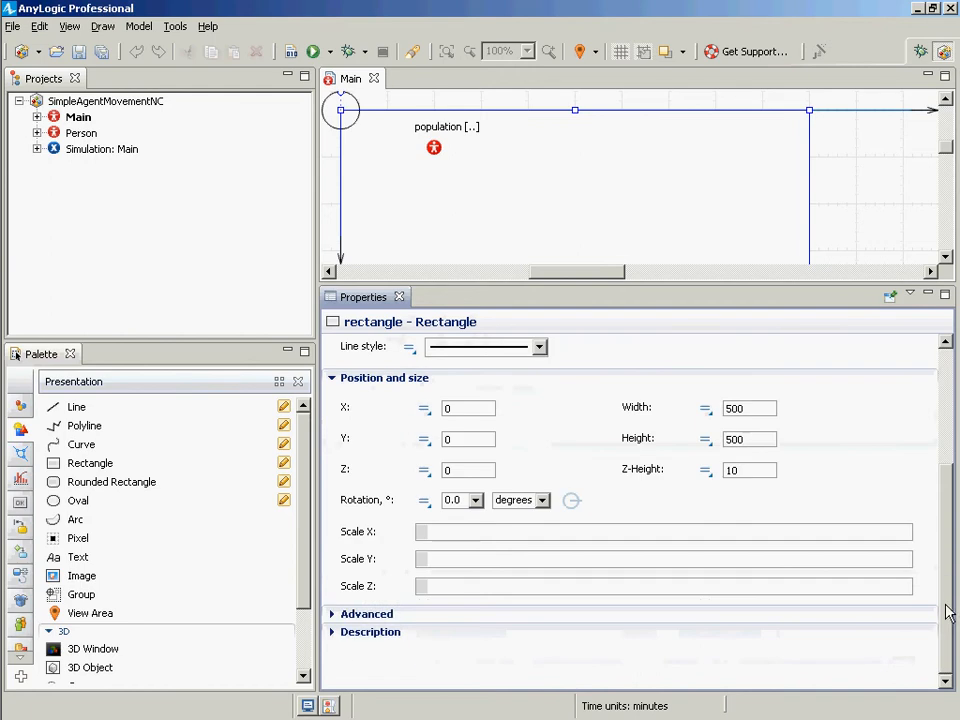
click(333, 615)
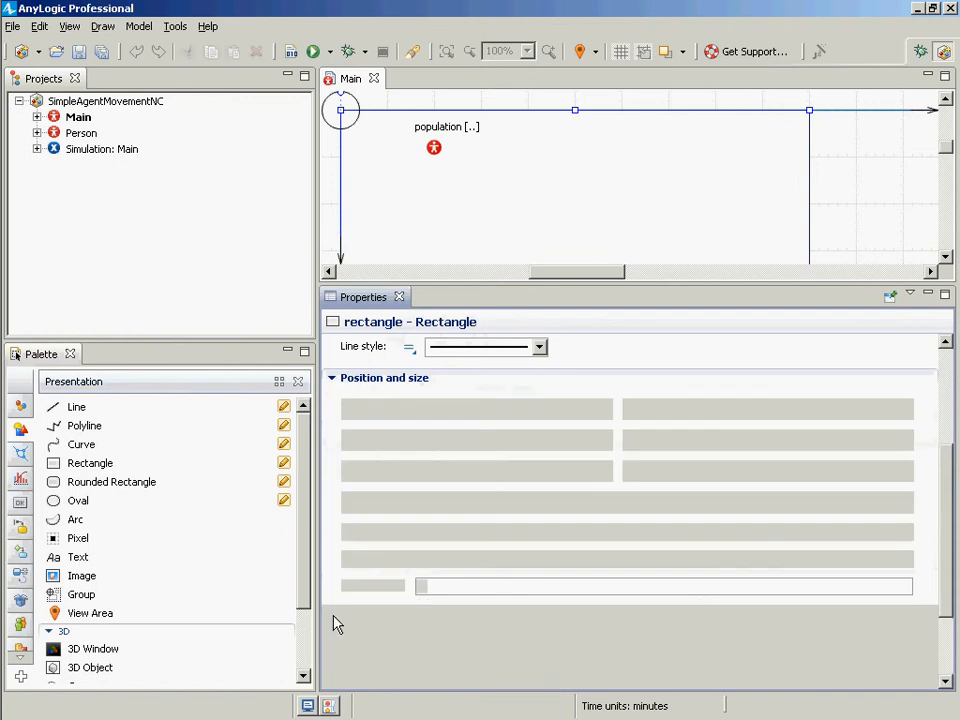
scroll(391, 662, down, 2)
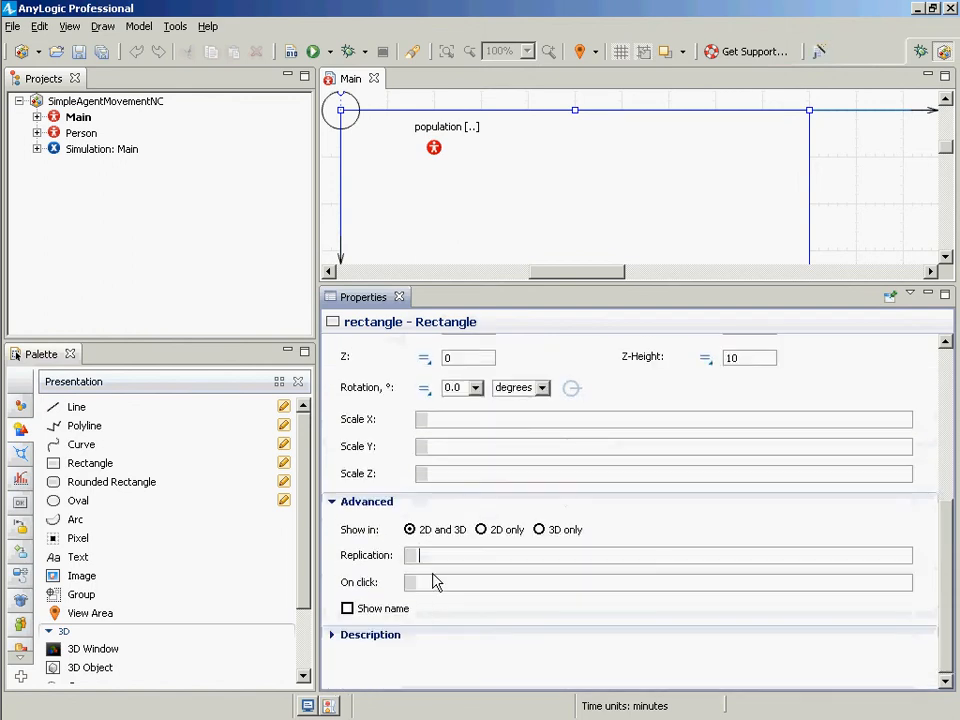
click(431, 582)
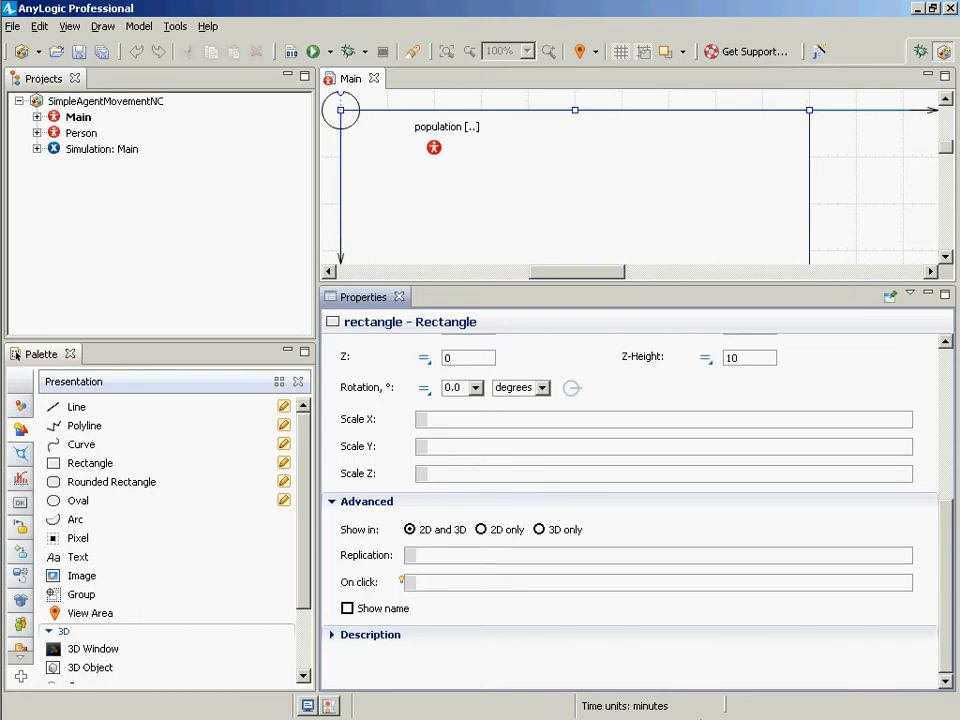
Open the Person agent type, select its oval, and show the oval's Advanced properties.
mouse_move(2, 560)
click(78, 136)
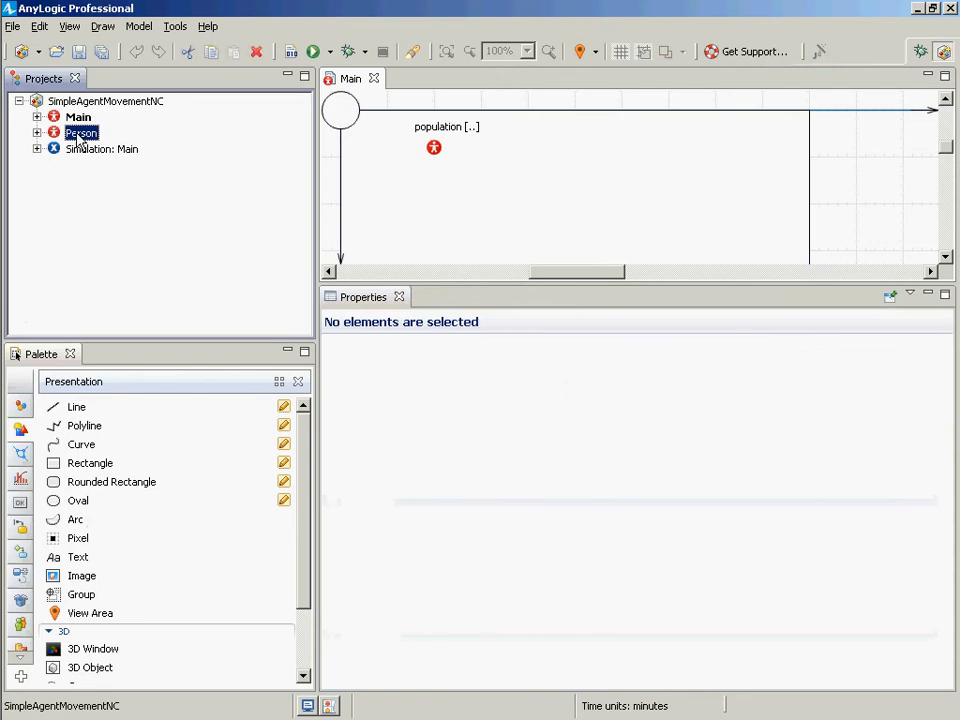
double_click(78, 136)
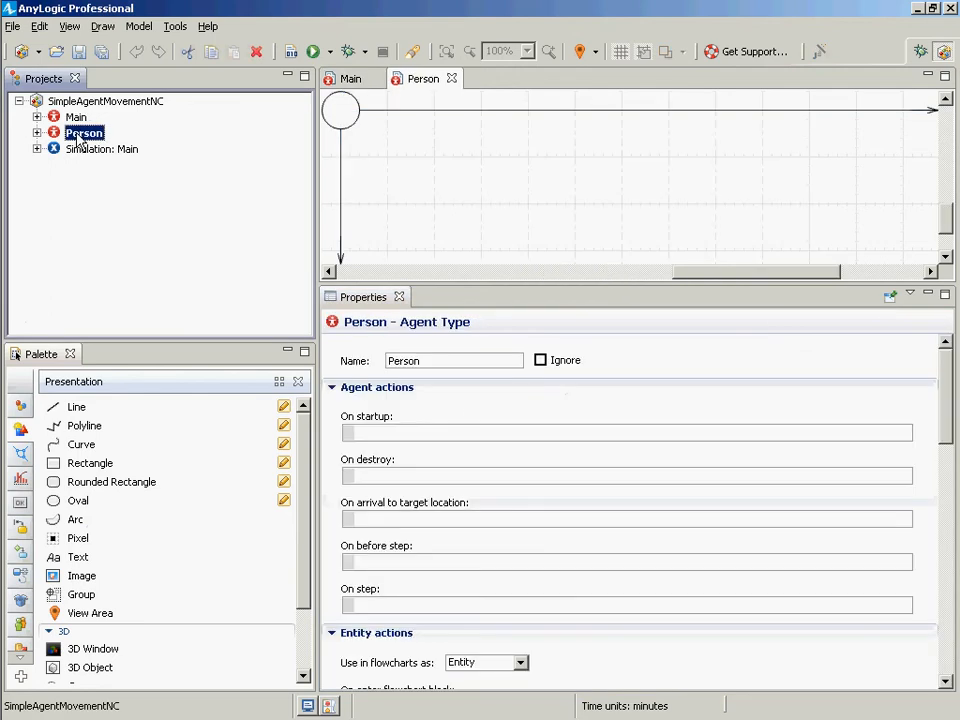
click(350, 117)
click(92, 137)
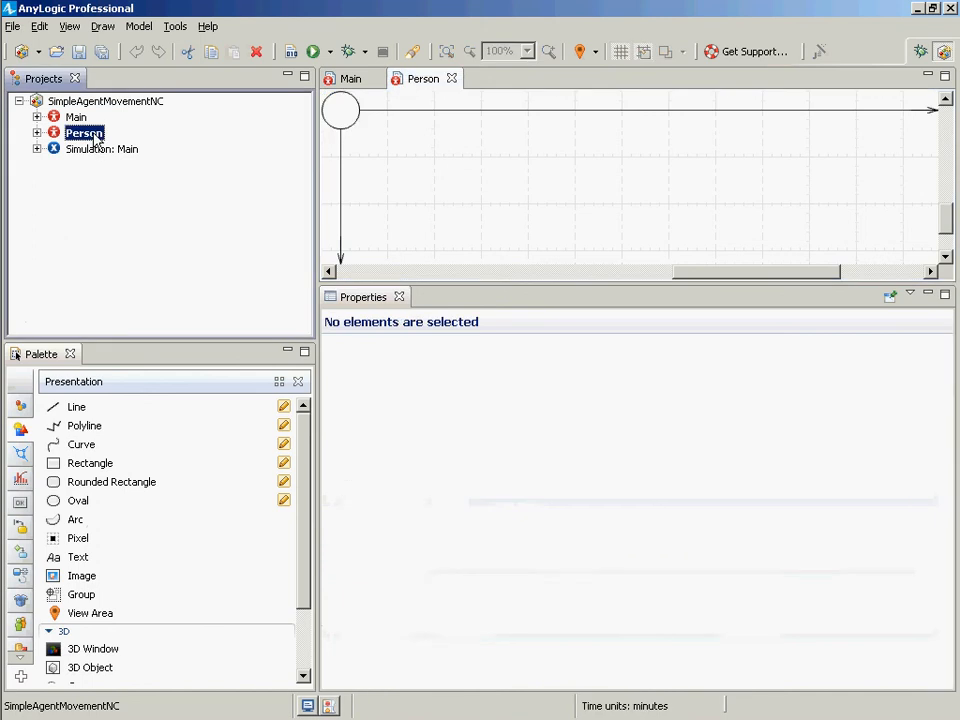
click(341, 111)
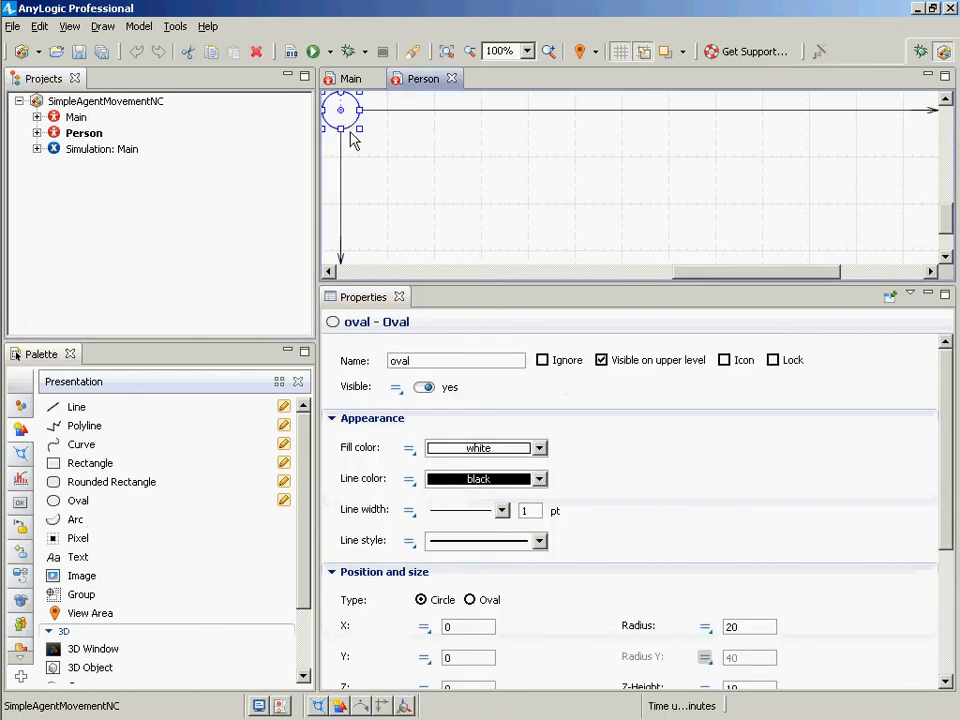
drag(945, 438, 945, 716)
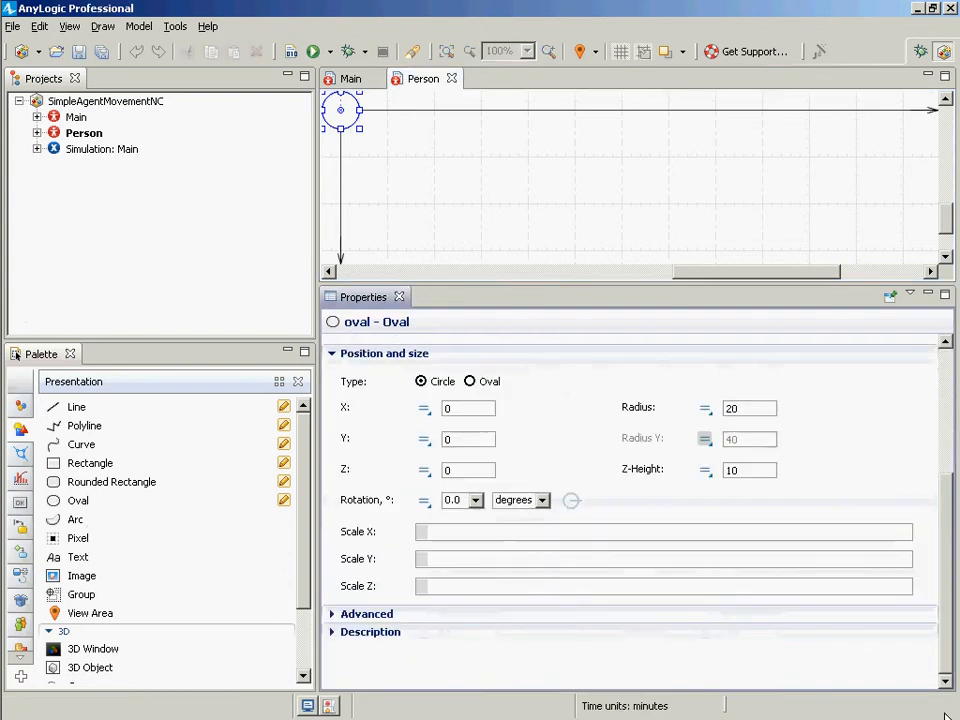
click(335, 614)
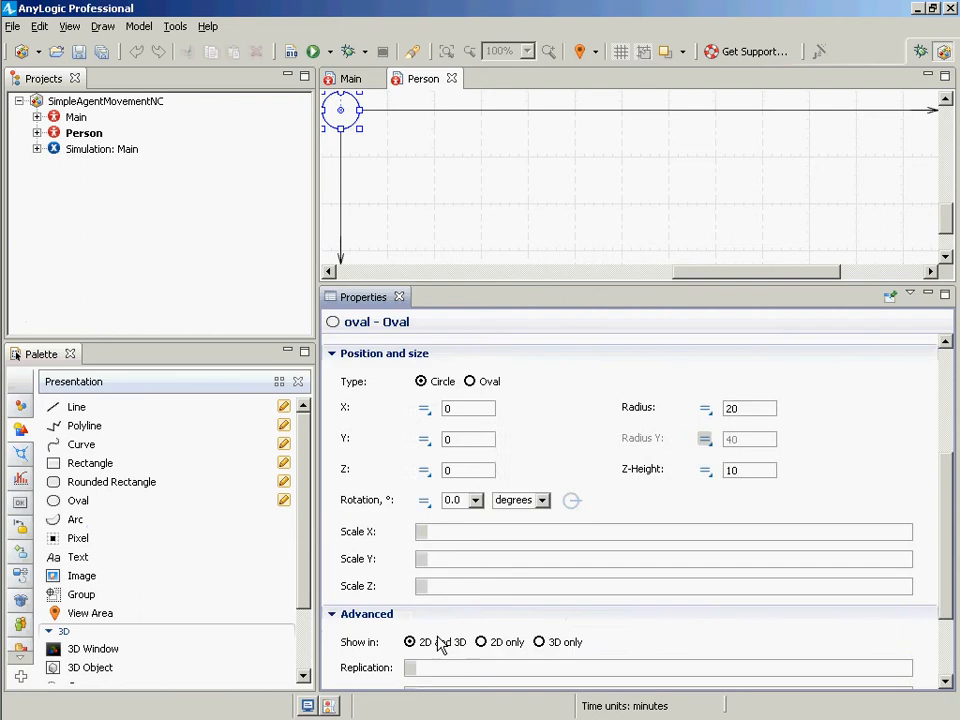
scroll(430, 660, down, 1)
scroll(425, 665, down, 1)
Begin the oval's On click action with "this.moveTo(" and check the code completions for moveTo.
click(448, 585)
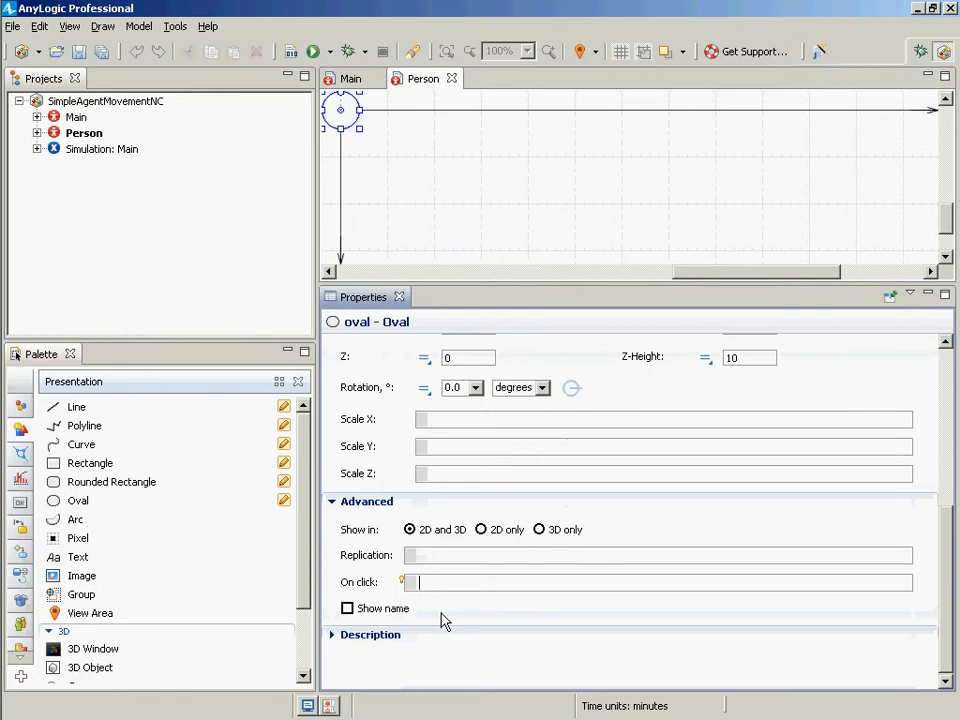
text(this.moveTo())
key(Left)
key(ctrl+space)
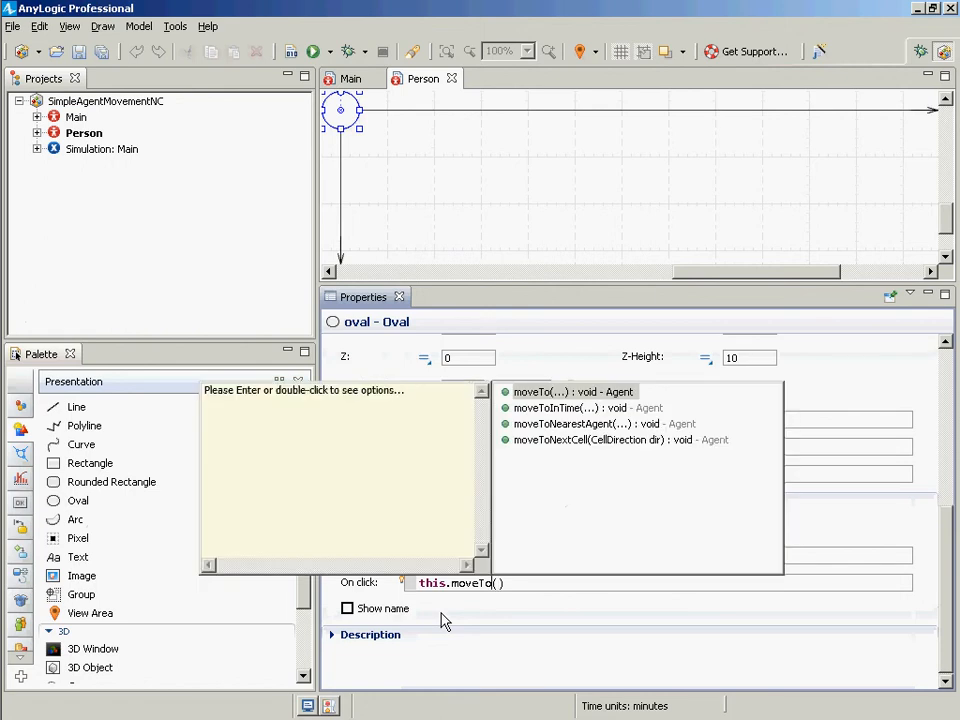
key(Escape)
key(ctrl+space)
key(Escape)
key(Right)
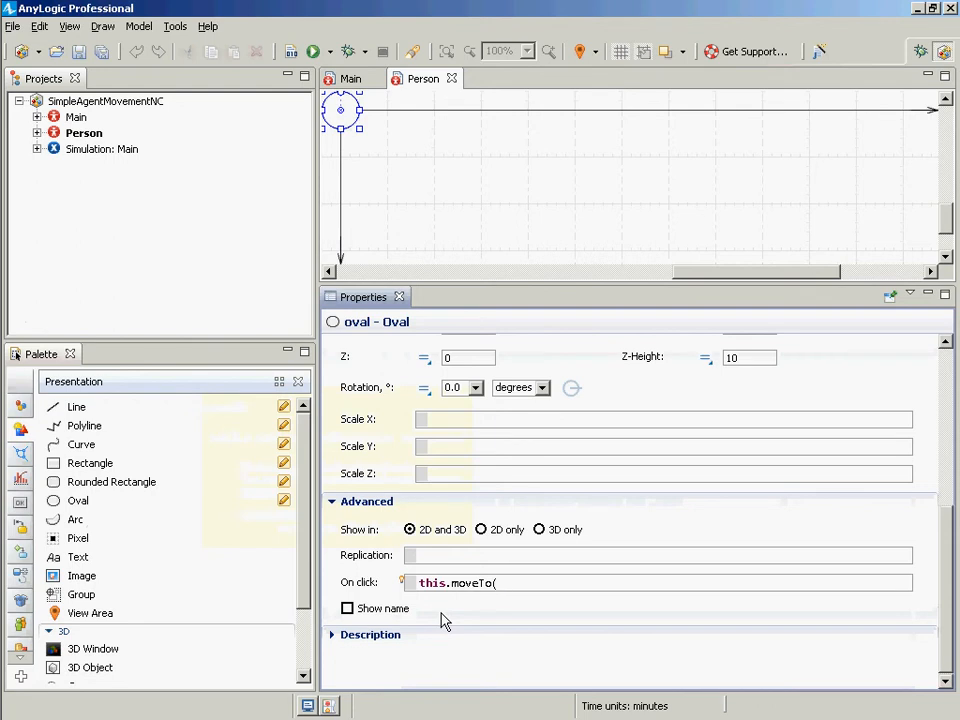
Check the available argument variants of moveTo in the code completions for the oval's On click action.
text(normal)
key(ctrl+shift+Left)
key(BackSpace)
key(ctrl+space)
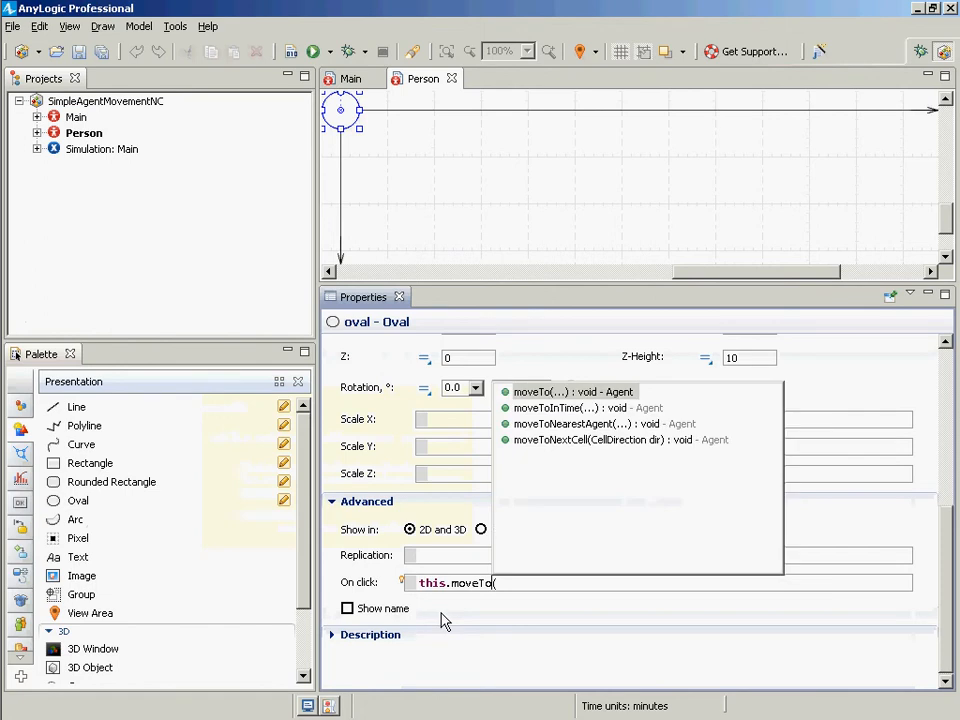
key(Return)
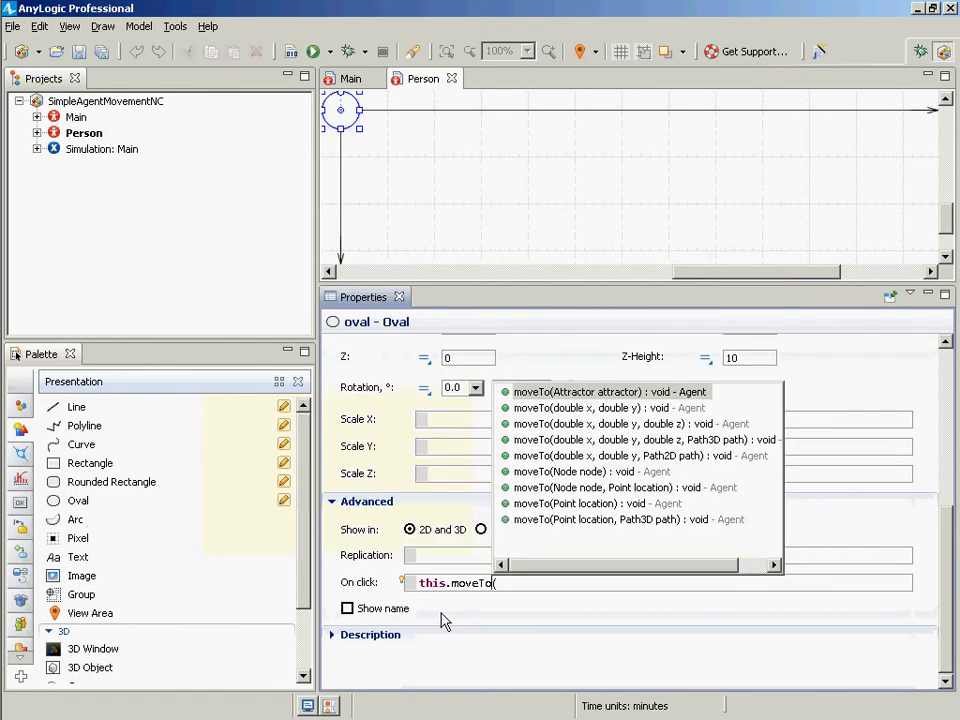
key(Down)
key(Down)
key(Up)
key(Escape)
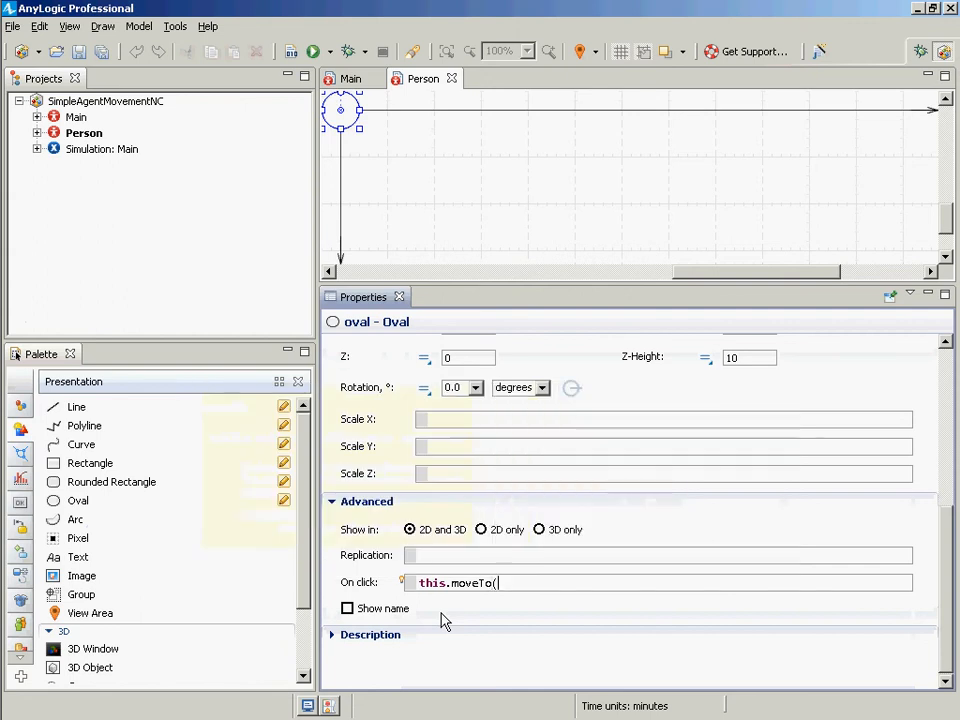
Enter "normal(100, this.getX())," as the first moveTo argument in the On click code and start a second line.
text(no)
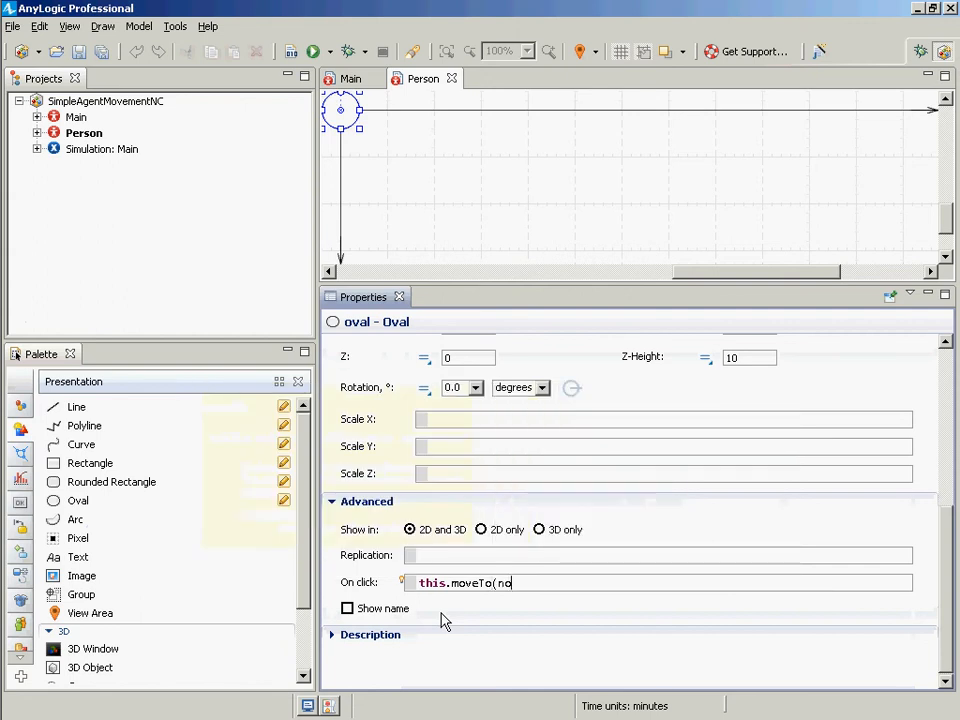
text(rmal()
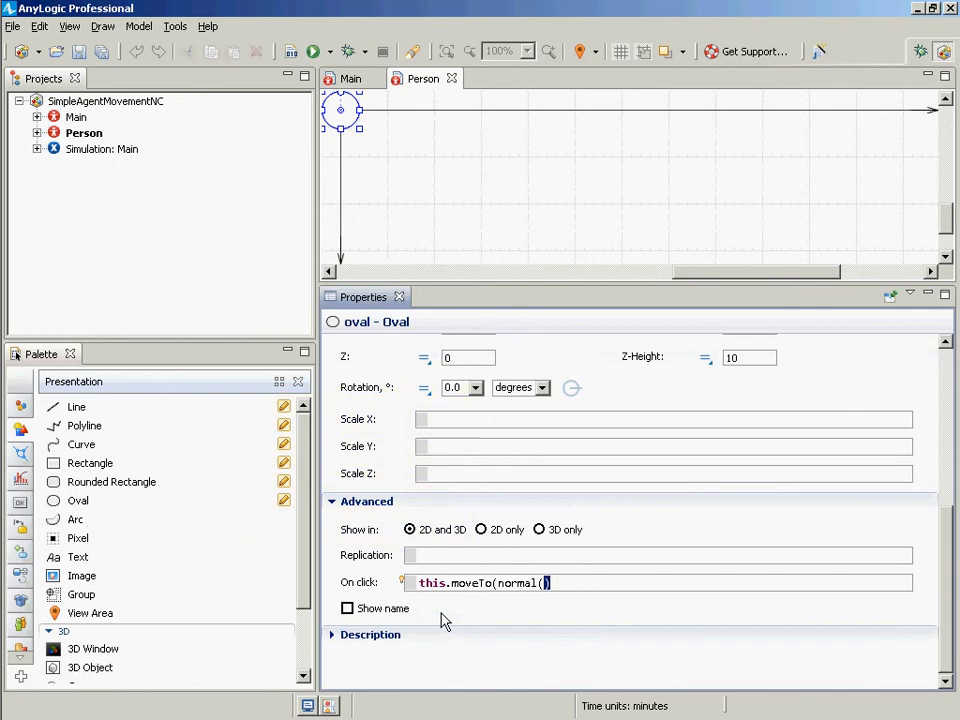
text(50)
key(BackSpace)
key(BackSpace)
text(100, this.getX())
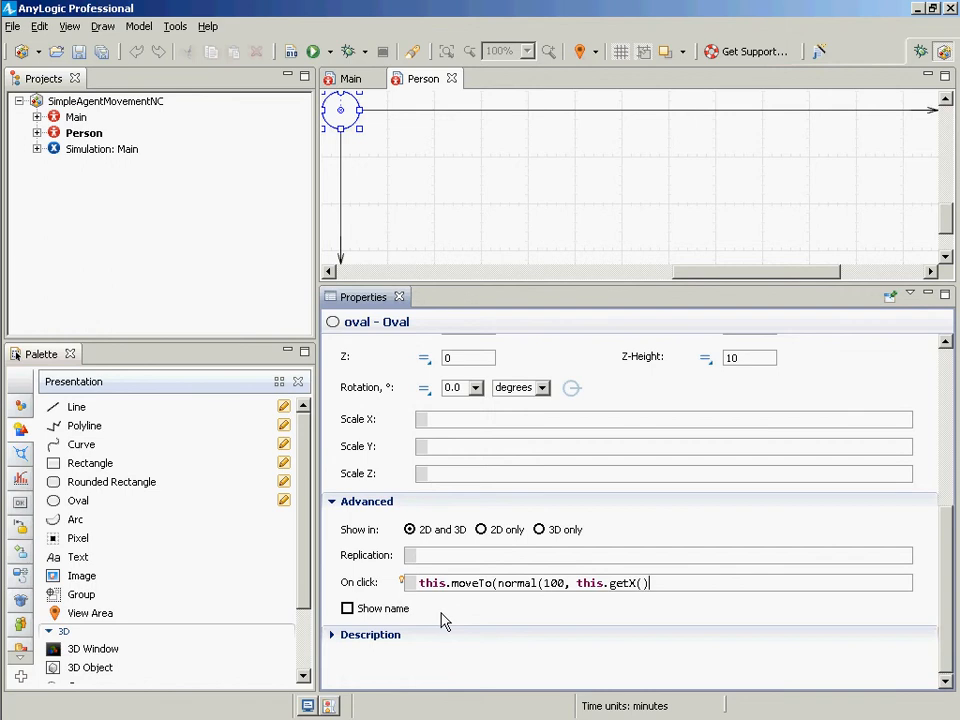
text(),)
key(Return)
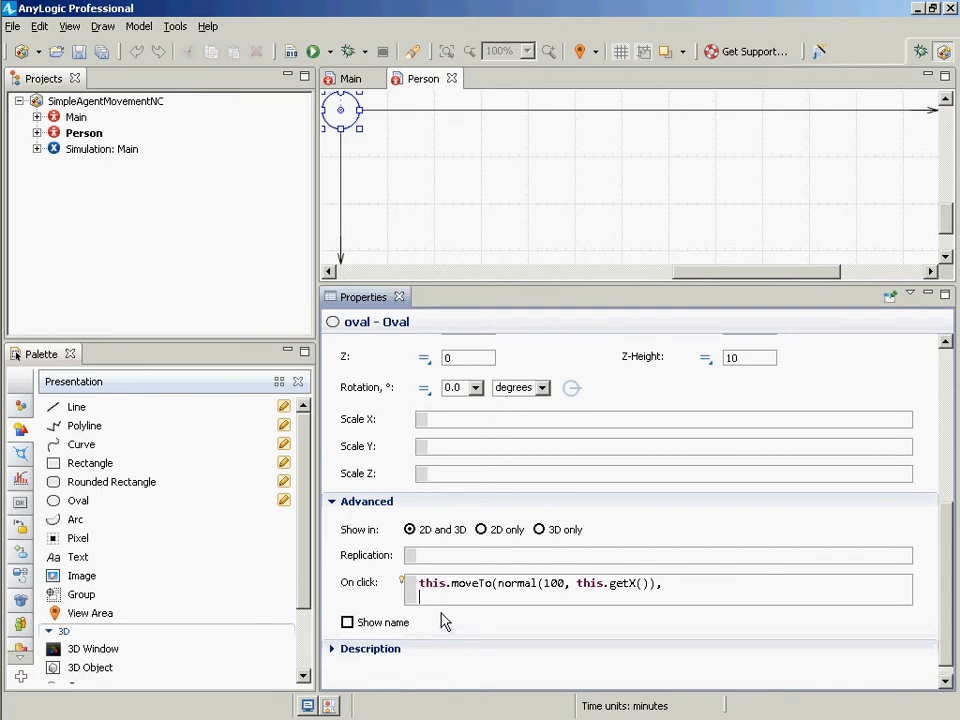
Indent the second On click line under the first argument and duplicate normal(100, this.getX()) onto it.
key(Tab)
key(Tab)
key(Up)
key(ctrl+shift+Right)
key(ctrl+shift+Right)
key(ctrl+shift+Right)
key(ctrl+shift+Right)
key(ctrl+shift+Right)
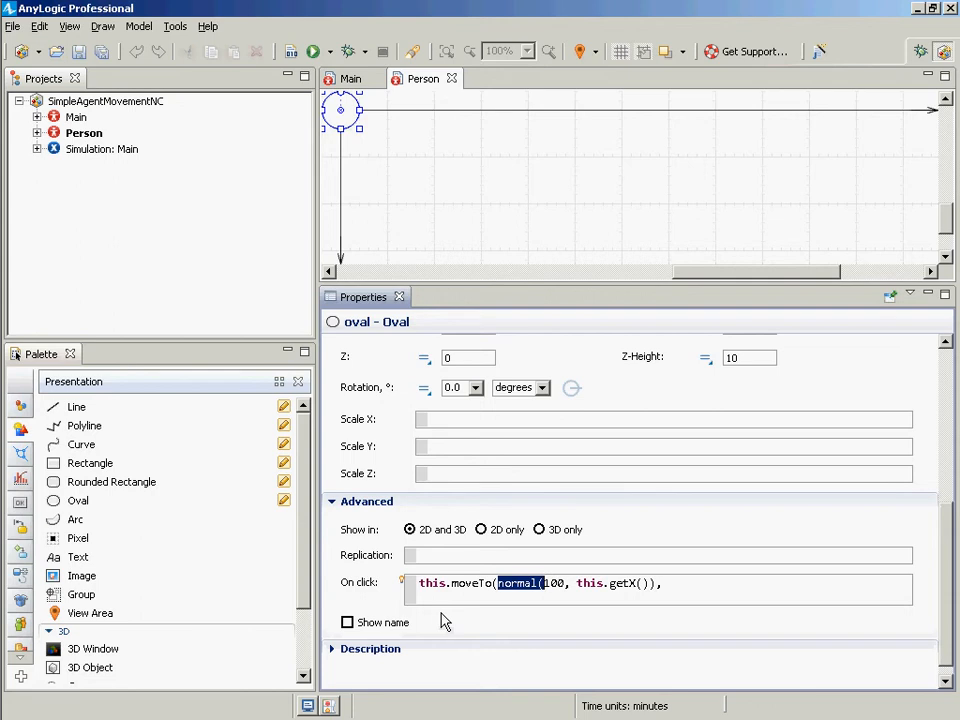
key(ctrl+shift+Right)
key(ctrl+shift+Right)
key(ctrl+shift+Right)
key(ctrl+c)
key(Down)
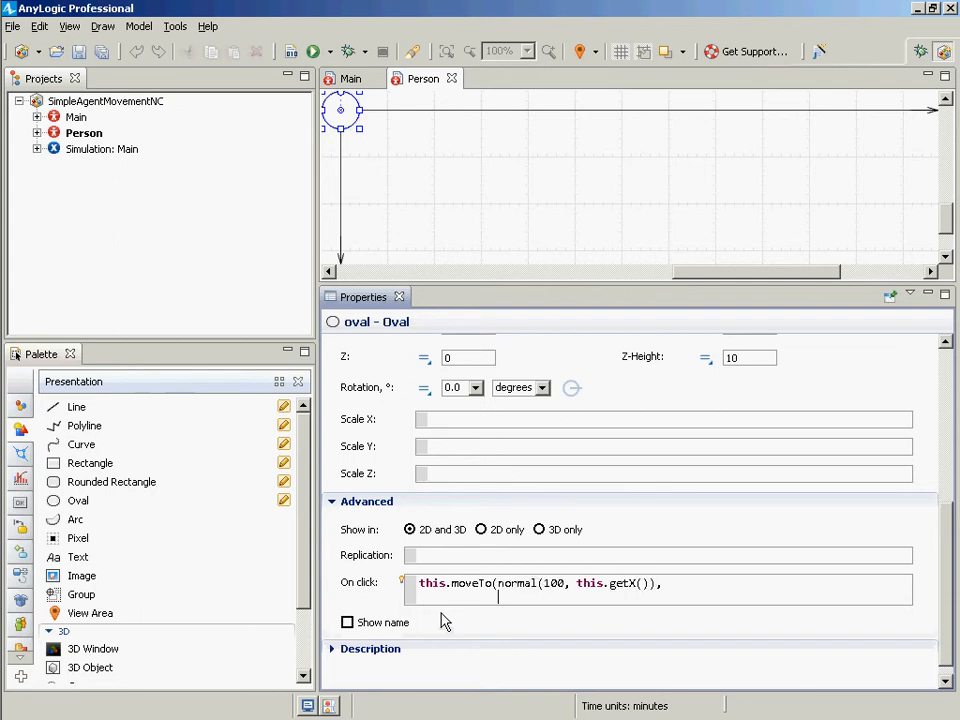
key(ctrl+v)
key(shift+Left)
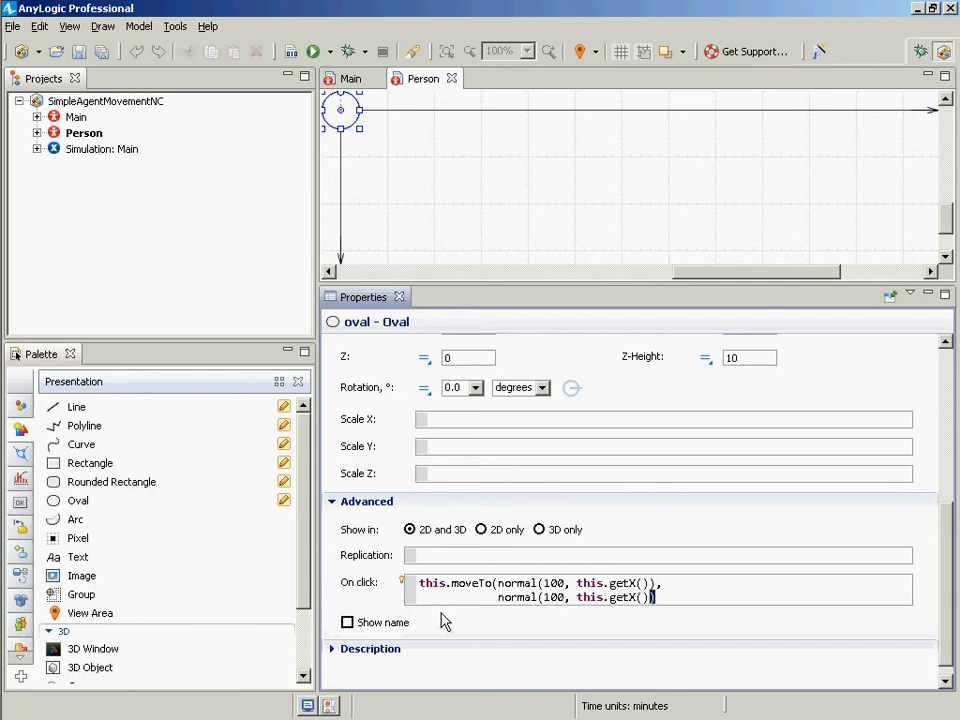
Close the moveTo call with ");" and change getX to getY in the second argument.
key(Right)
text();)
key(Left)
key(Left)
key(Left)
key(Left)
key(Left)
key(BackSpace)
text(Y)
Copy the whole On click code and switch to Notepad to replace its contents with the copied code.
key(ctrl+a)
key(alt+Tab)
key(alt+Tab)
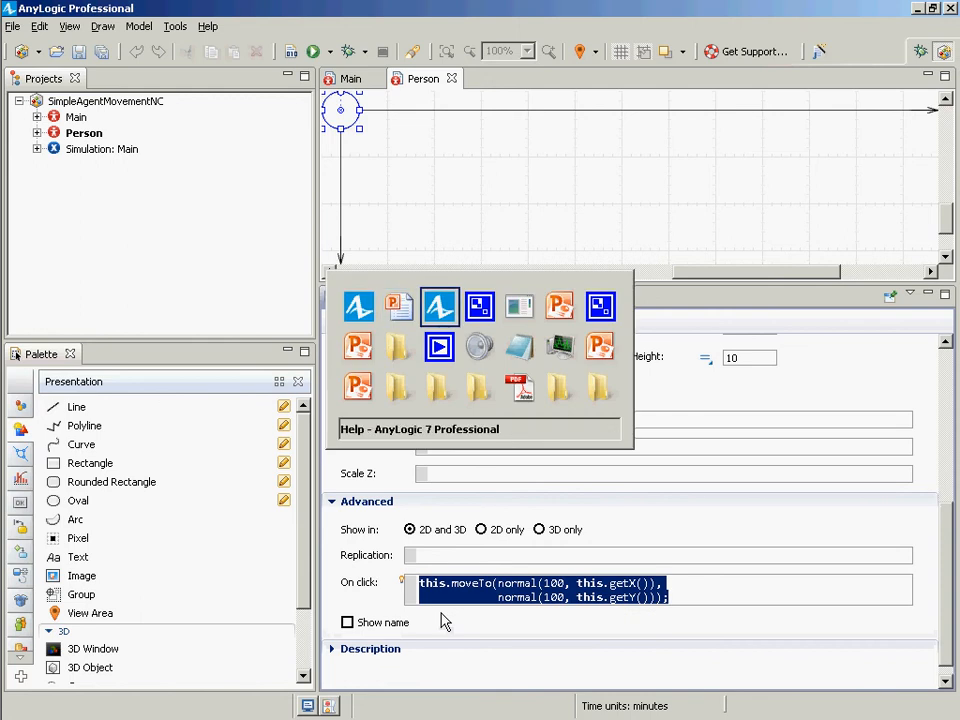
key(alt+Tab)
key(alt+Tab)
key(alt+Tab)
key(ctrl+a)
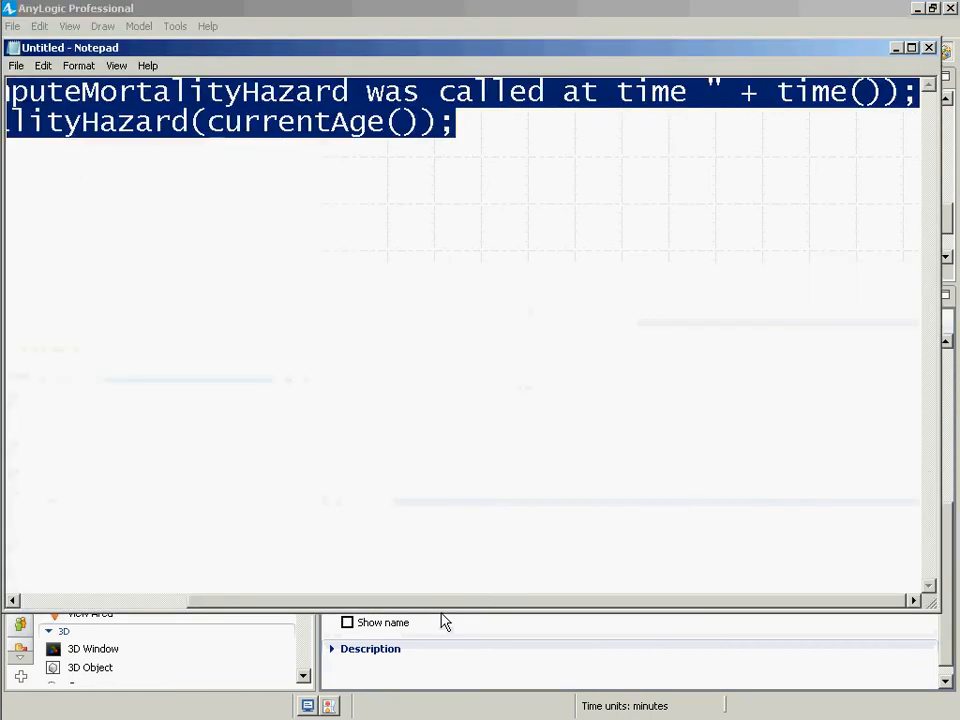
key(ctrl+v)
Remove the extra indentation so the second line aligns with the first normal call, and switch back to AnyLogic.
key(Home)
key(Right)
key(Right)
key(Right)
key(Right)
key(Right)
key(Right)
key(Right)
key(Right)
key(Right)
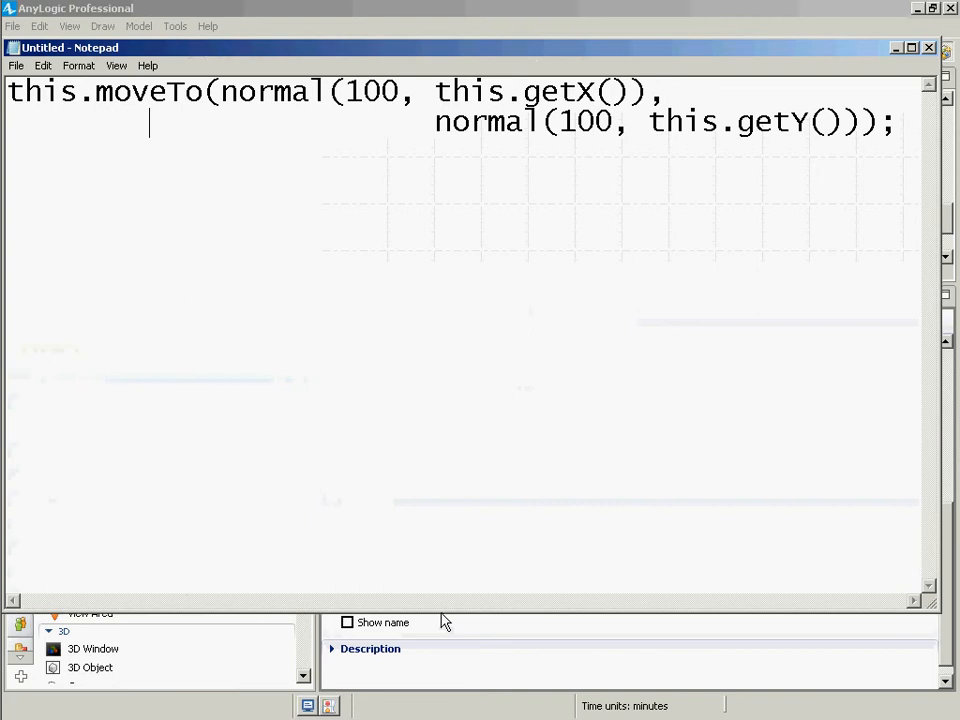
key(Left)
key(Left)
key(Left)
key(Left)
key(Left)
key(Left)
key(BackSpace)
key(BackSpace)
key(BackSpace)
key(BackSpace)
key(BackSpace)
key(BackSpace)
key(BackSpace)
key(BackSpace)
key(BackSpace)
key(BackSpace)
key(BackSpace)
key(BackSpace)
key(BackSpace)
key(BackSpace)
key(BackSpace)
key(BackSpace)
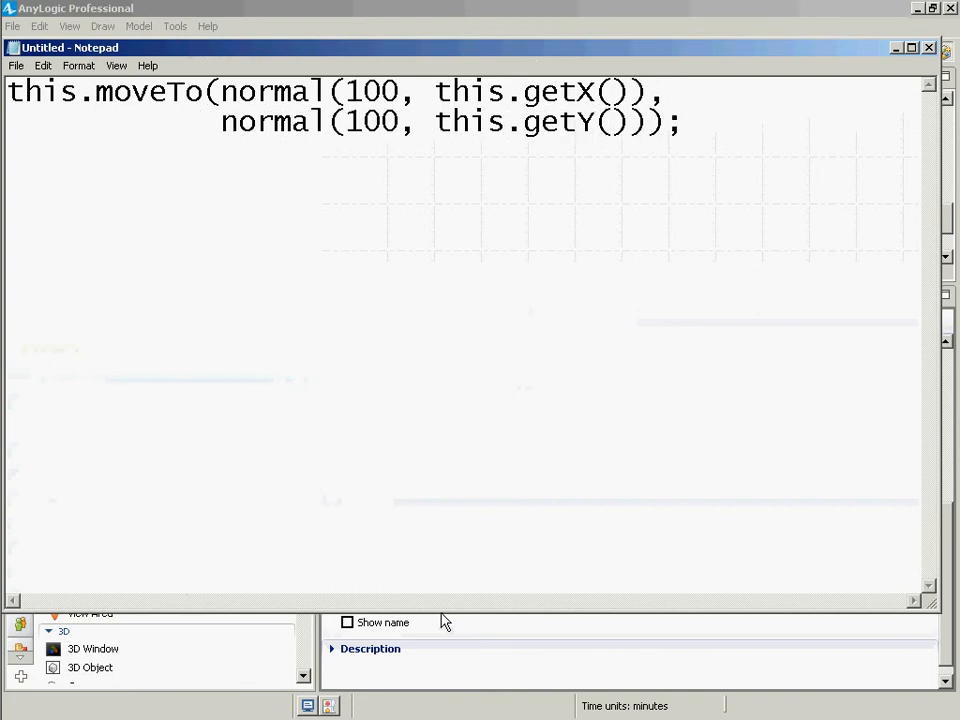
key(alt+Tab)
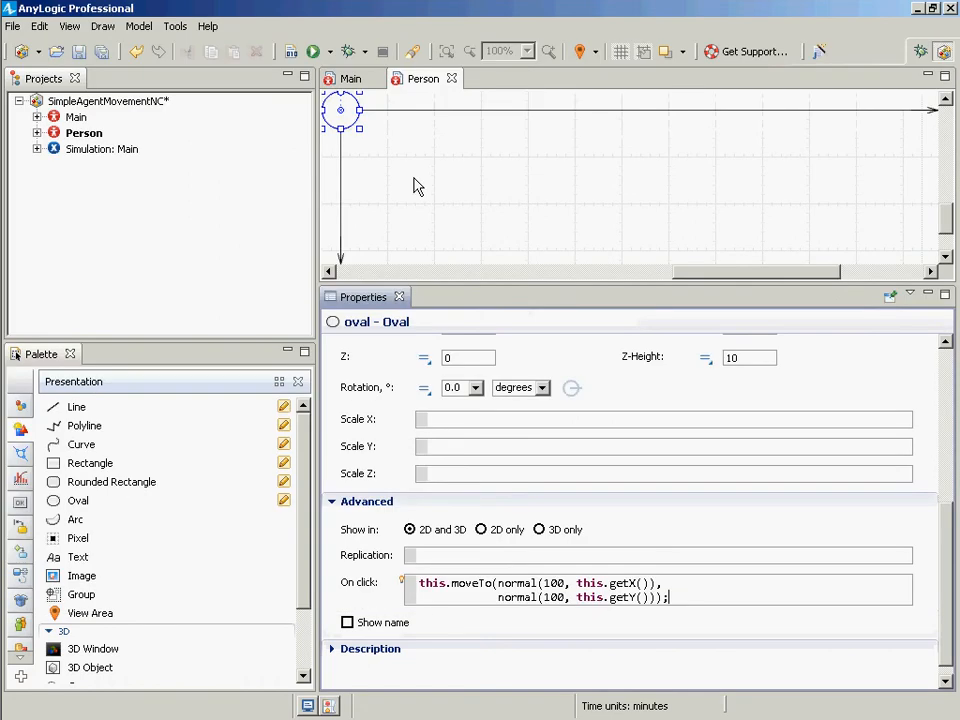
Build the model and run the Simulation: Main experiment from the project tree.
click(355, 126)
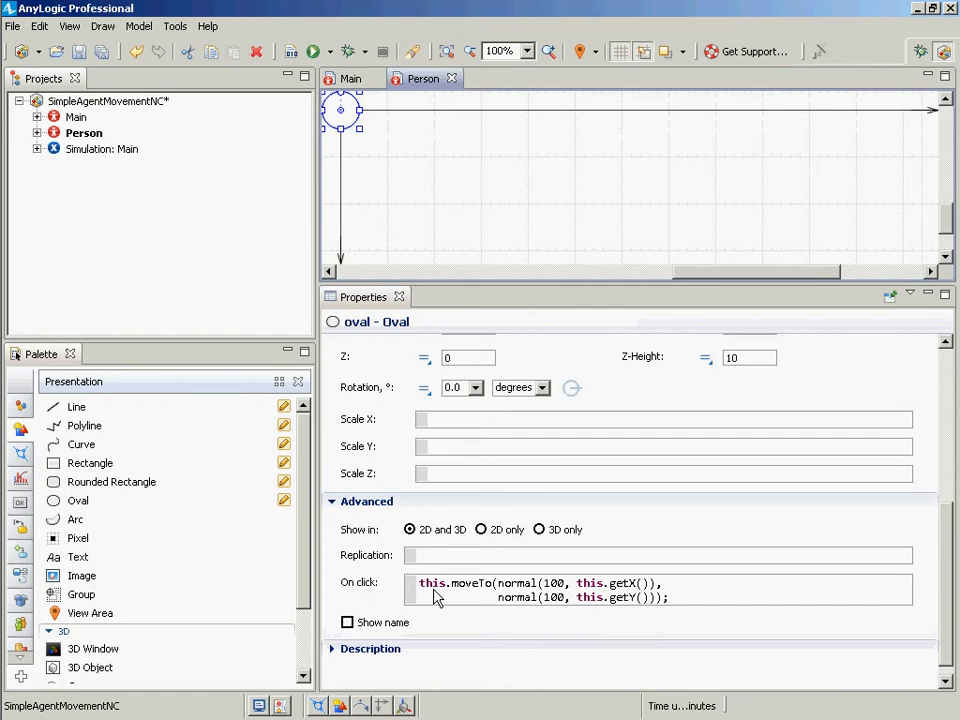
key(alt+Tab)
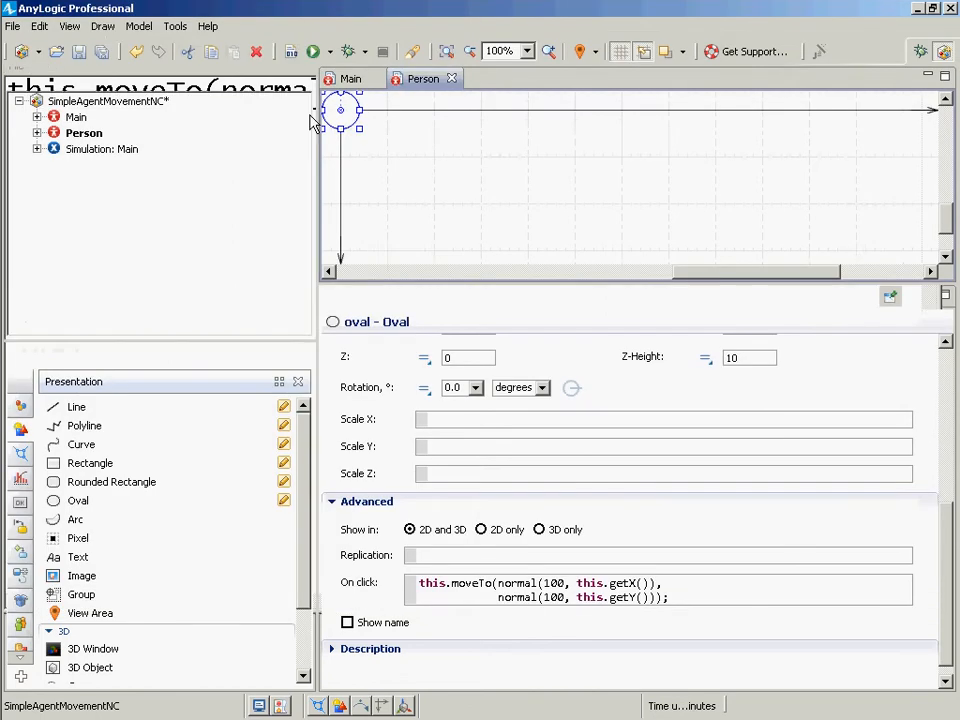
click(291, 54)
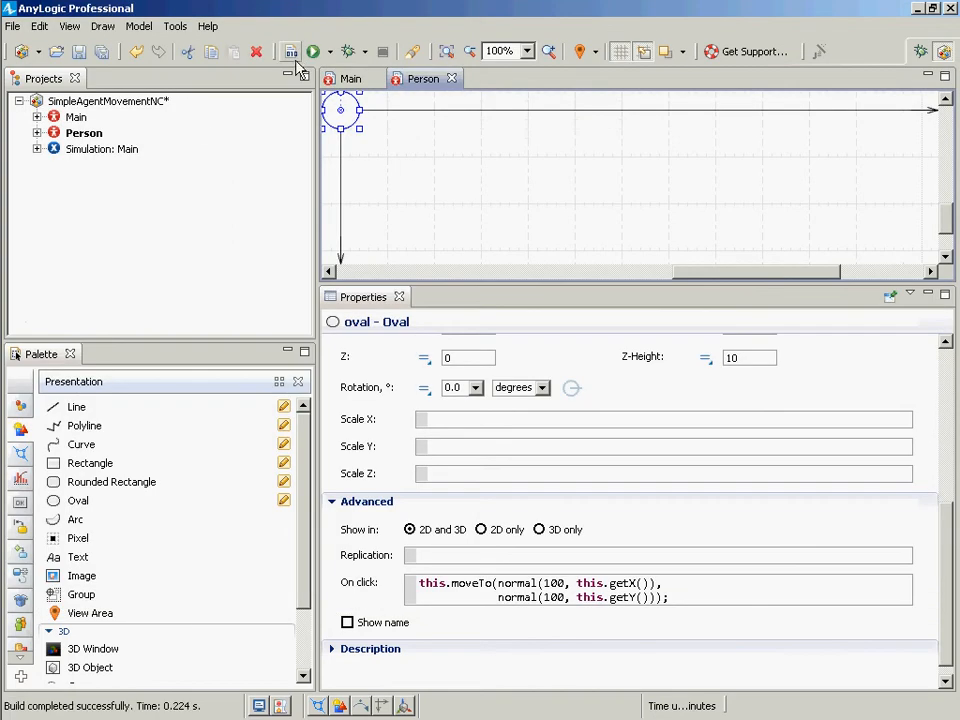
right_click(115, 152)
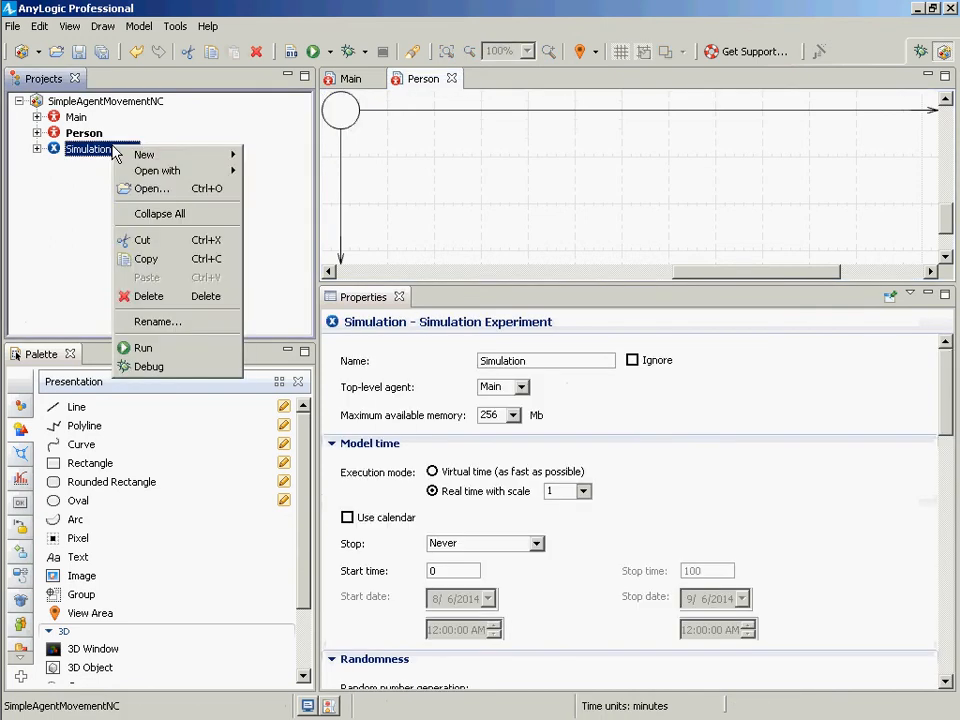
click(140, 347)
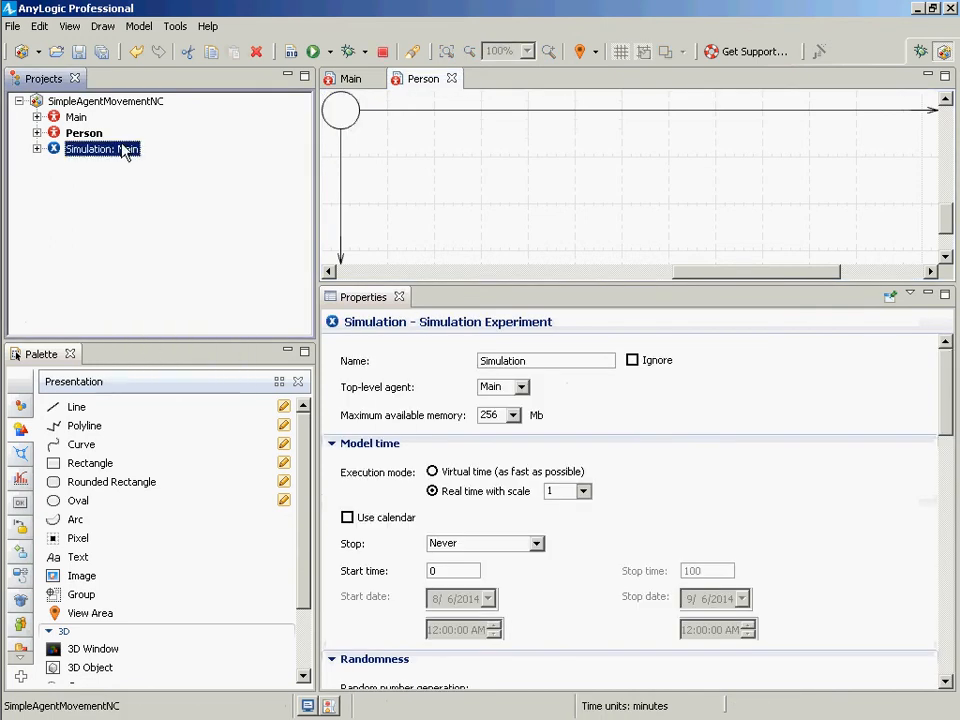
click(127, 148)
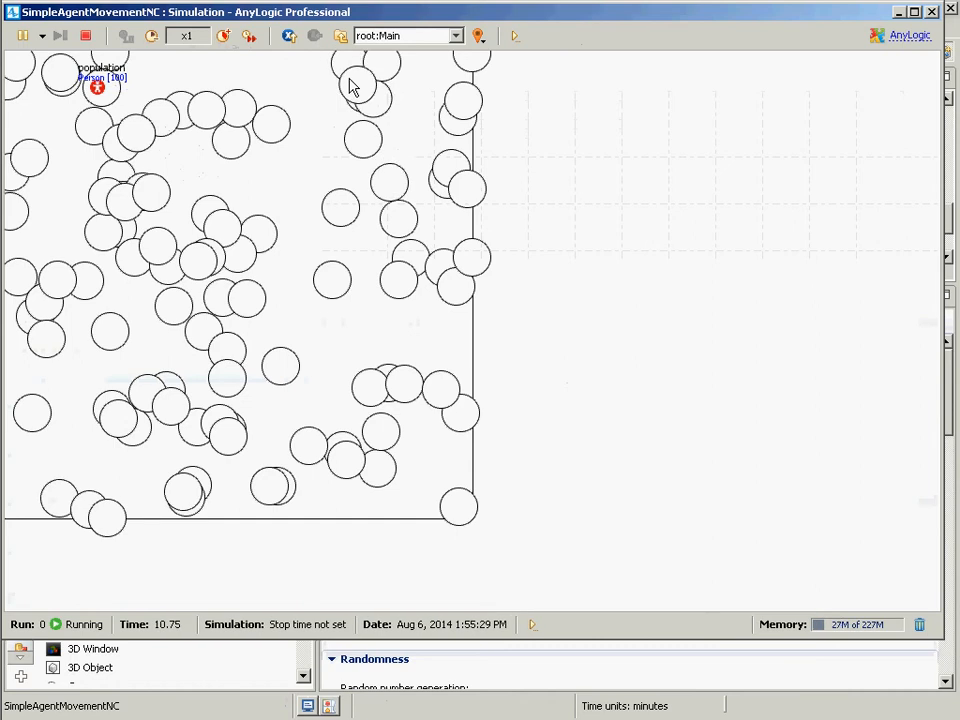
Speed up the running simulation to x25 and x50 to watch the agents move, and close the simulation window.
click(223, 36)
click(223, 36)
click(223, 36)
click(223, 36)
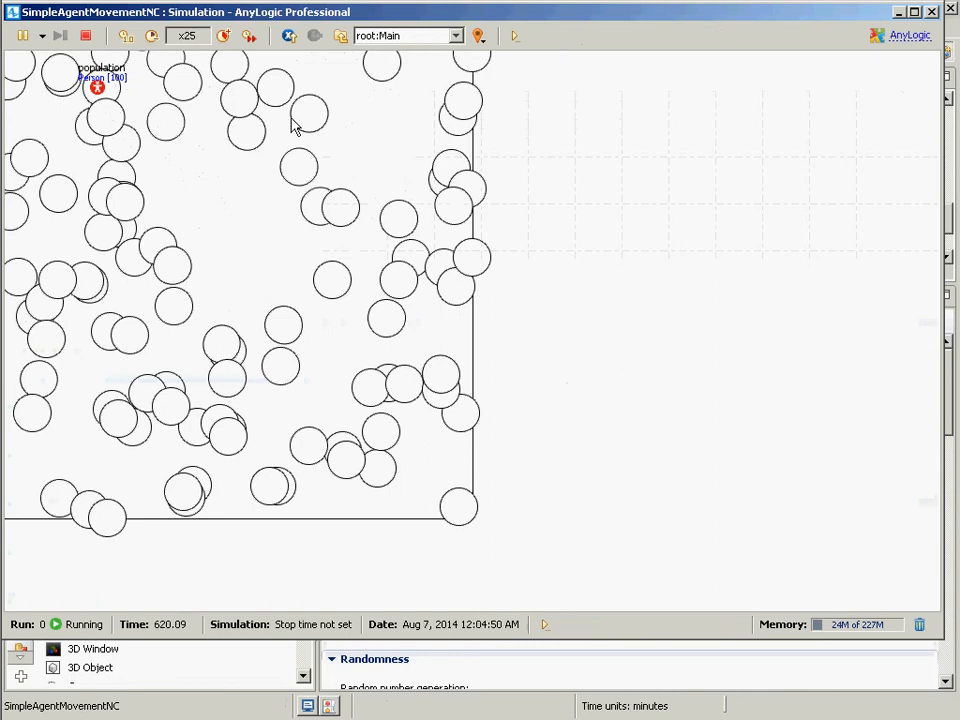
click(249, 35)
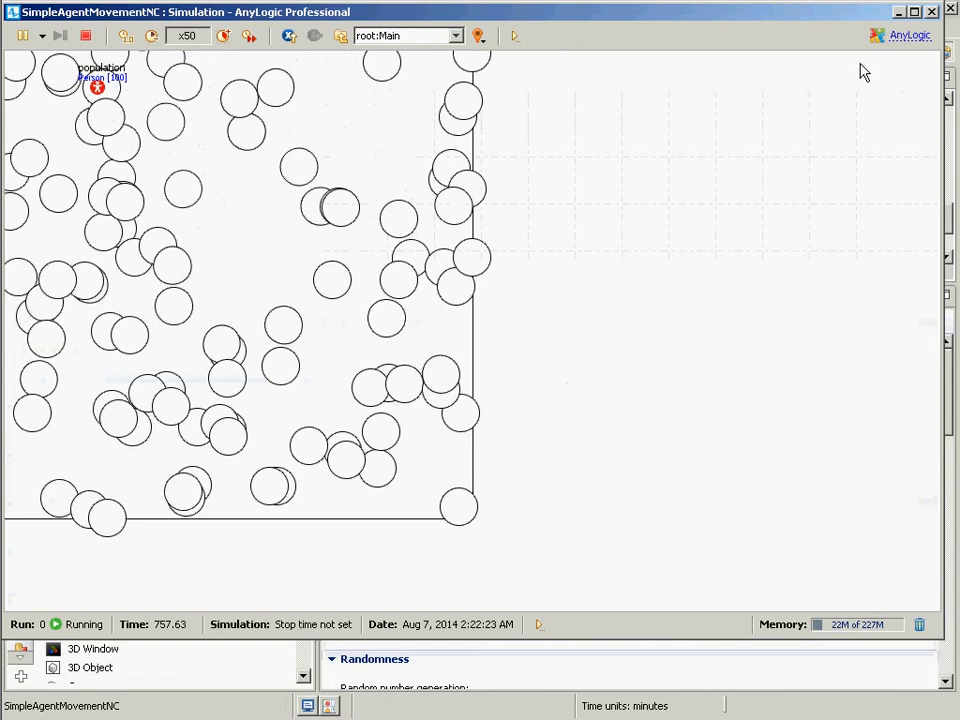
click(941, 11)
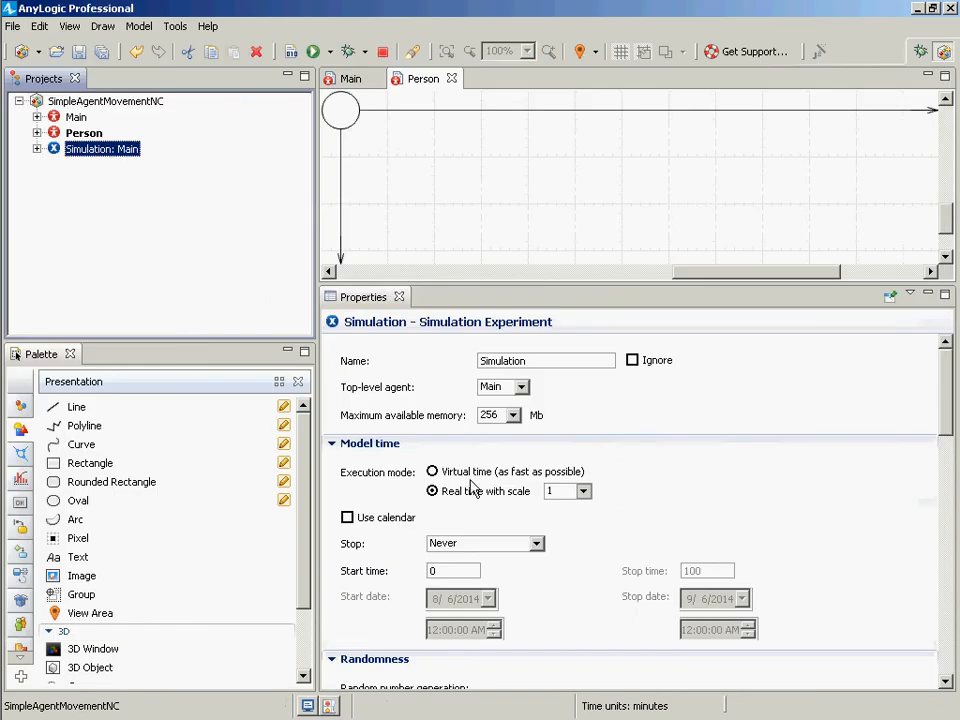
Open Main in the graphical editor and enlarge the editor area above the properties.
click(82, 133)
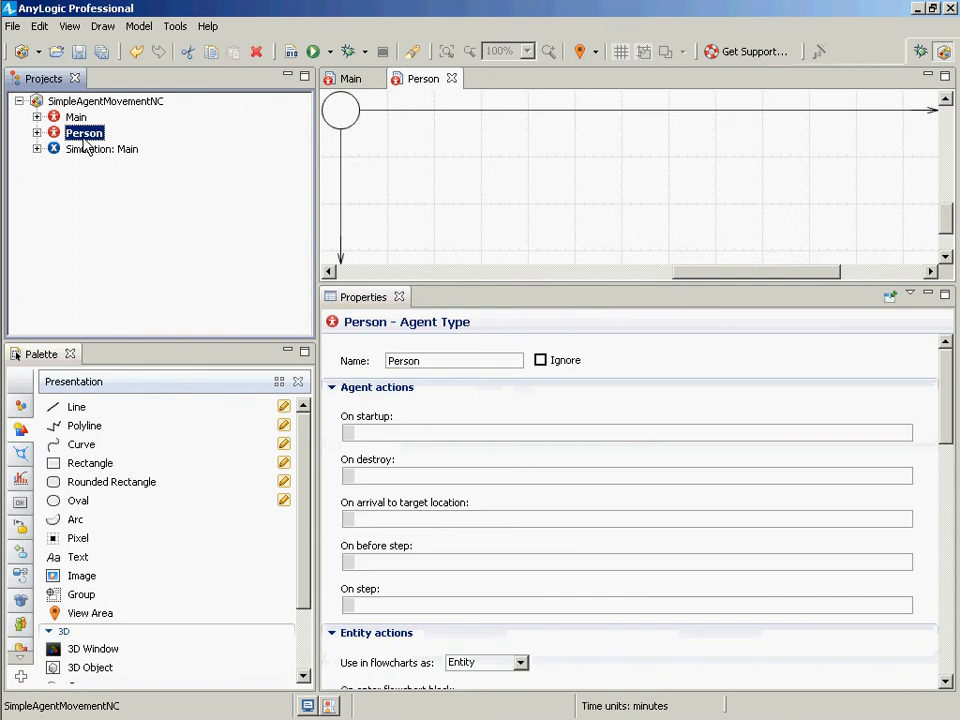
click(66, 101)
click(62, 117)
double_click(62, 117)
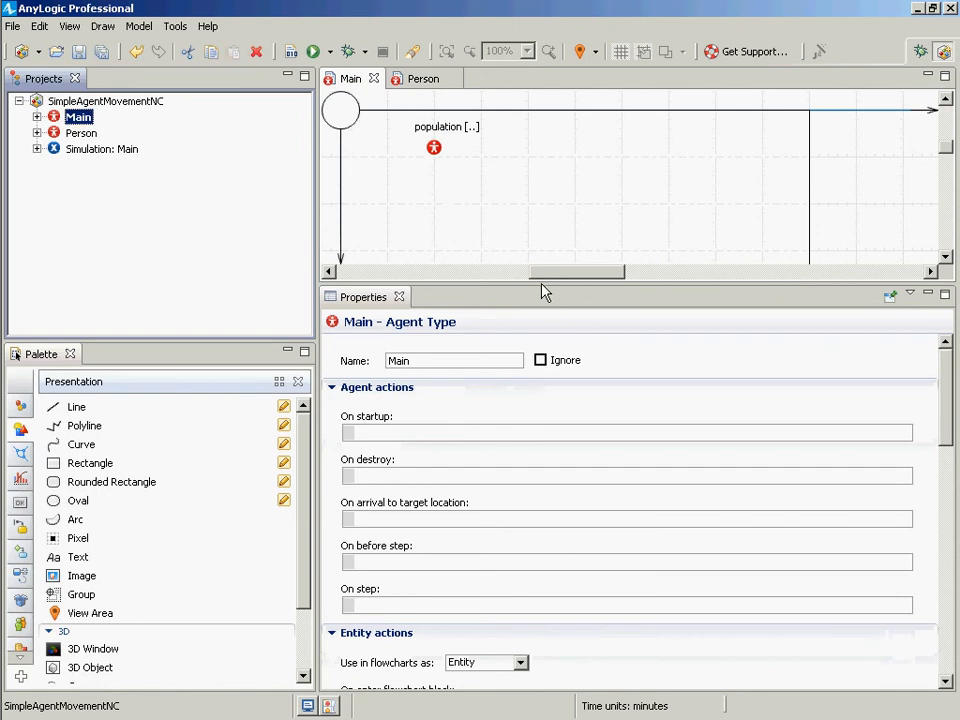
drag(542, 286, 534, 324)
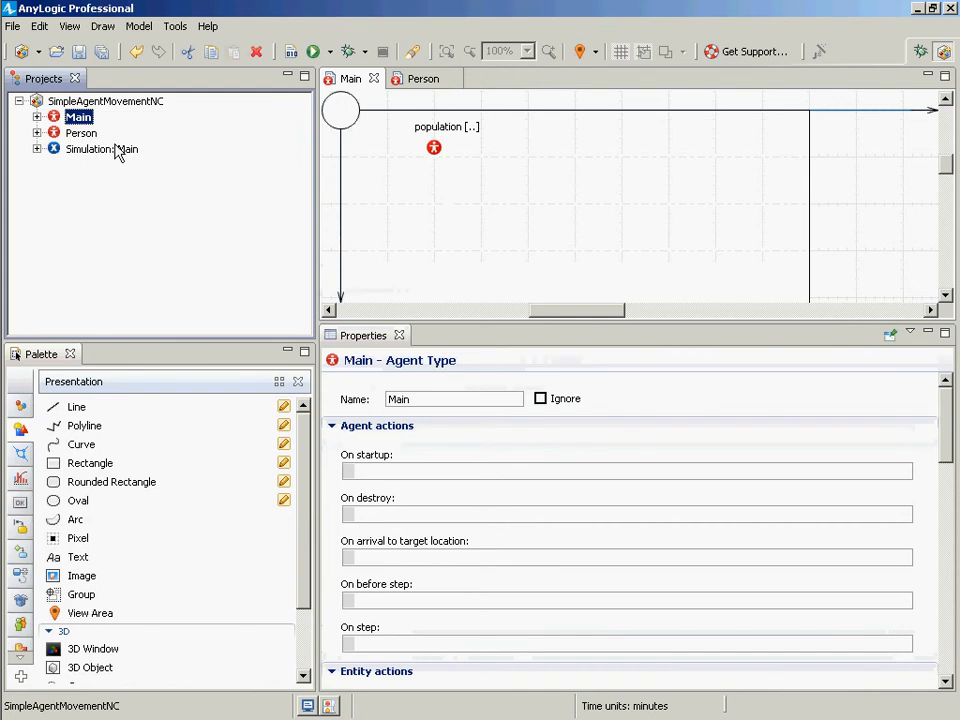
Open the Person agent type, select its oval, and show the oval's On click code under Advanced.
double_click(80, 133)
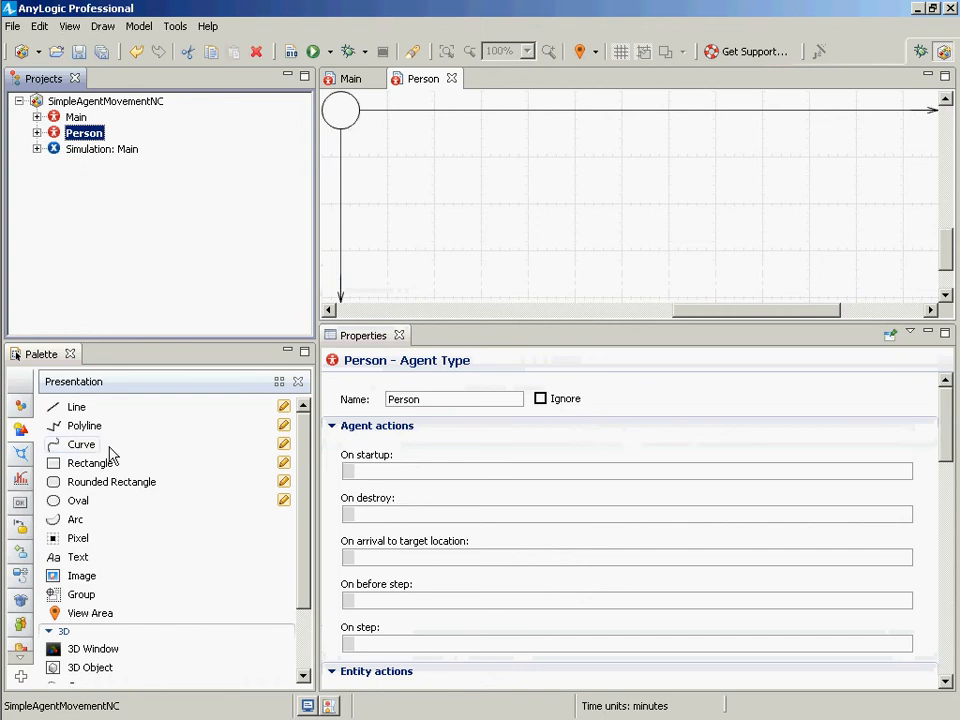
right_click(90, 135)
key(Escape)
click(340, 108)
drag(944, 425, 943, 640)
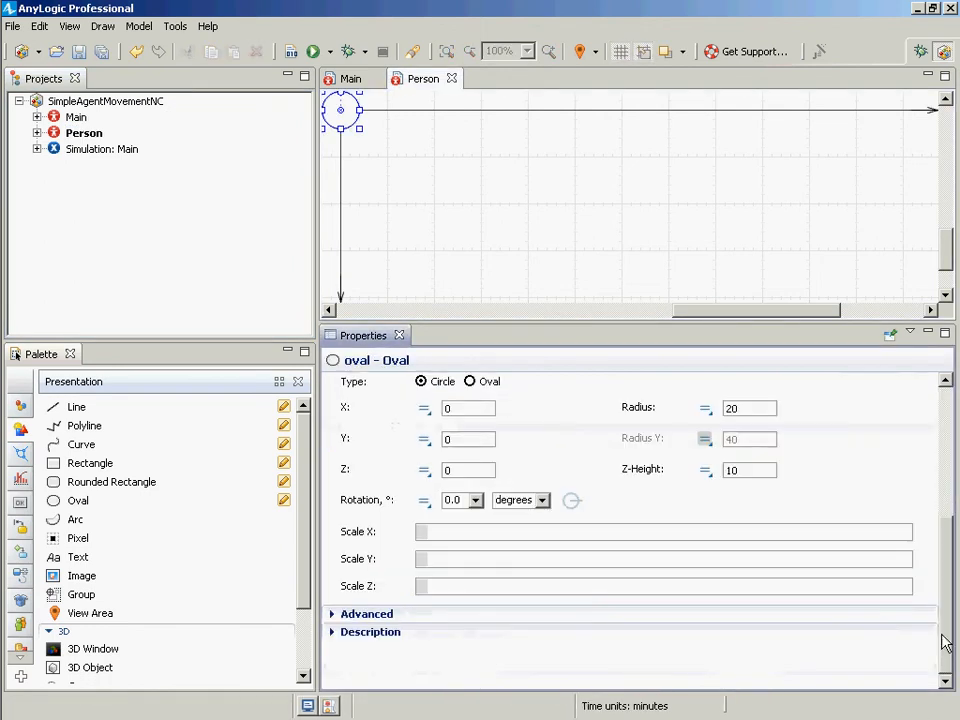
click(333, 614)
scroll(530, 530, down, 3)
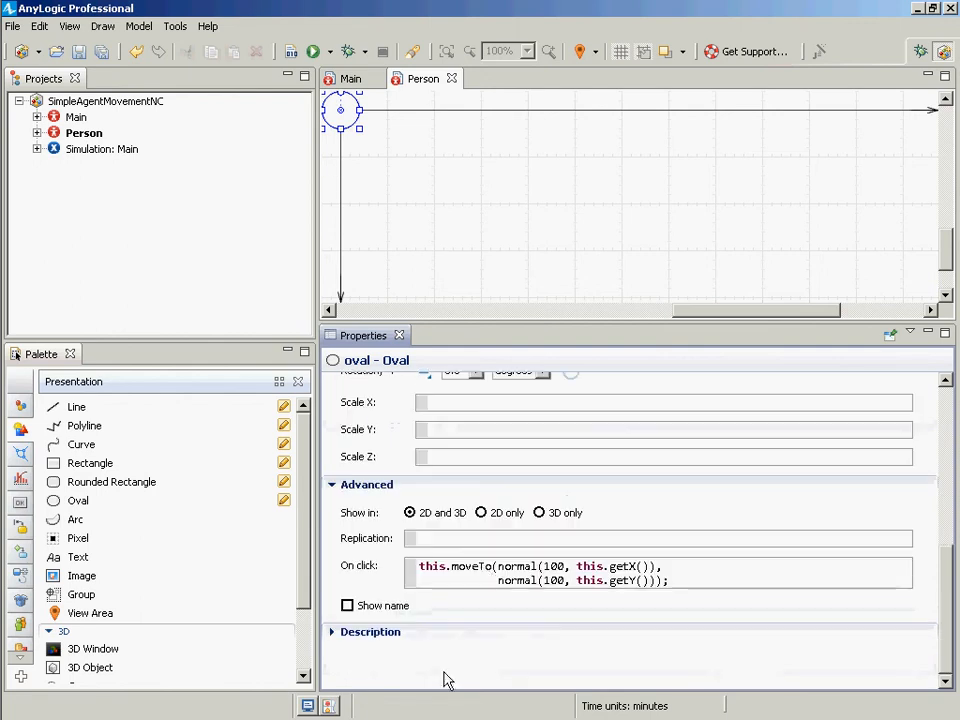
Replace moveTo with jumpTo in the oval's On click code using the code completion.
click(487, 568)
key(Left)
key(Left)
key(Left)
key(Left)
key(Left)
key(shift+Right)
key(shift+Right)
key(shift+Right)
key(shift+Right)
key(shift+Right)
key(shift+Right)
key(Delete)
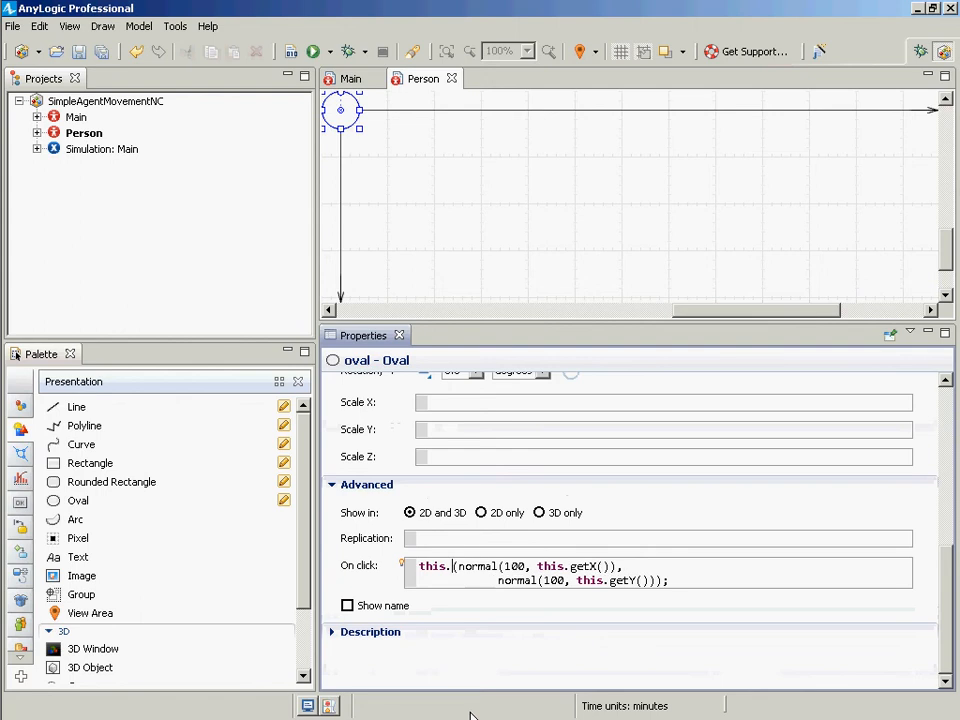
text(J)
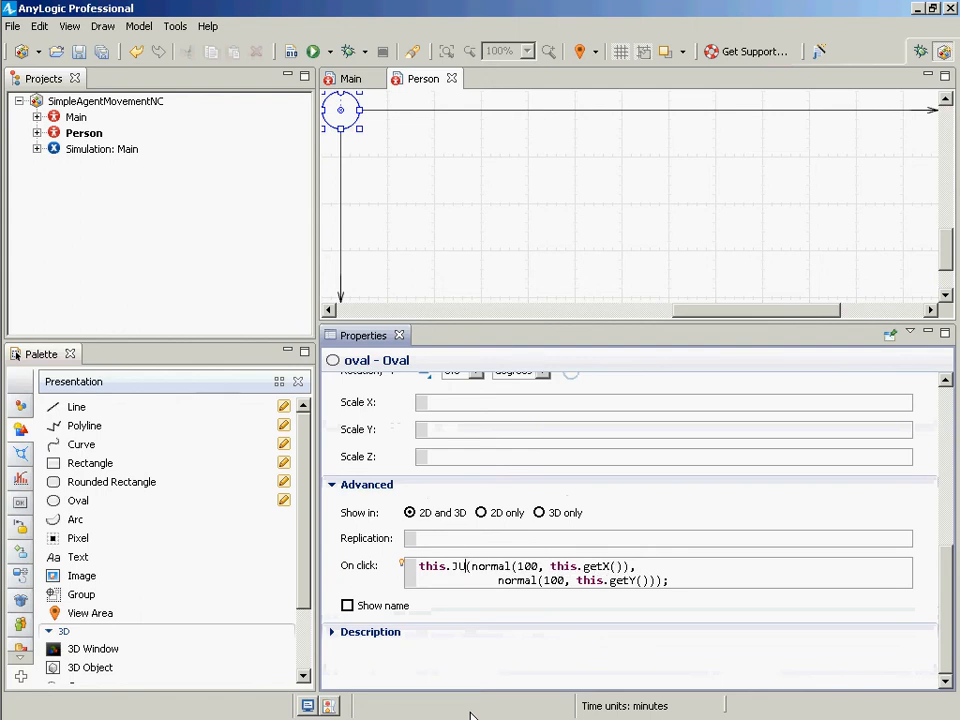
key(BackSpace)
text(jum)
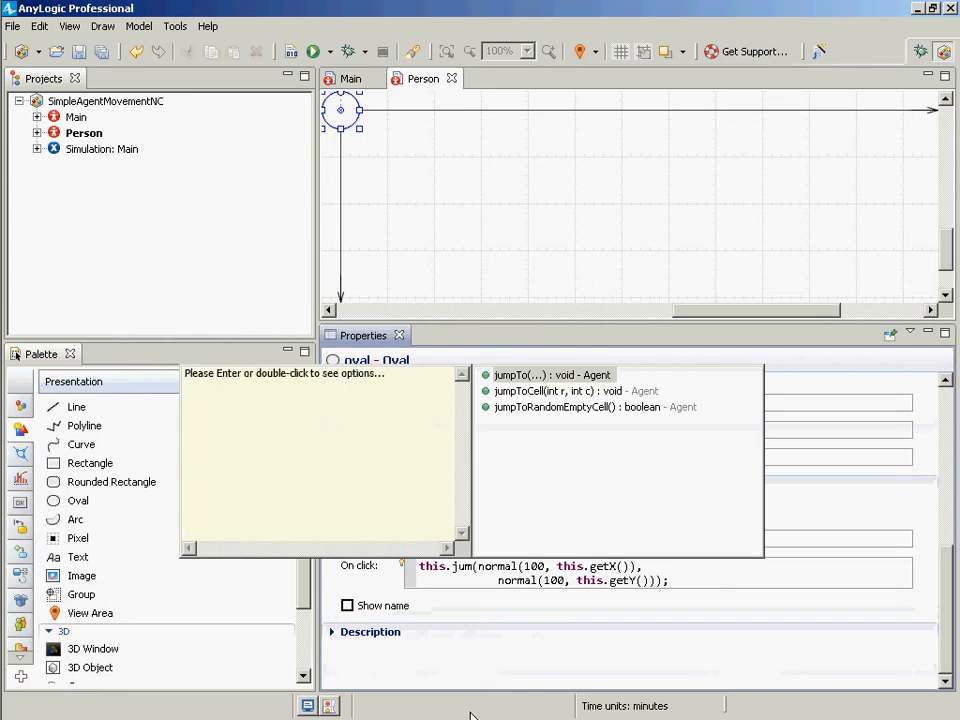
key(Return)
key(Escape)
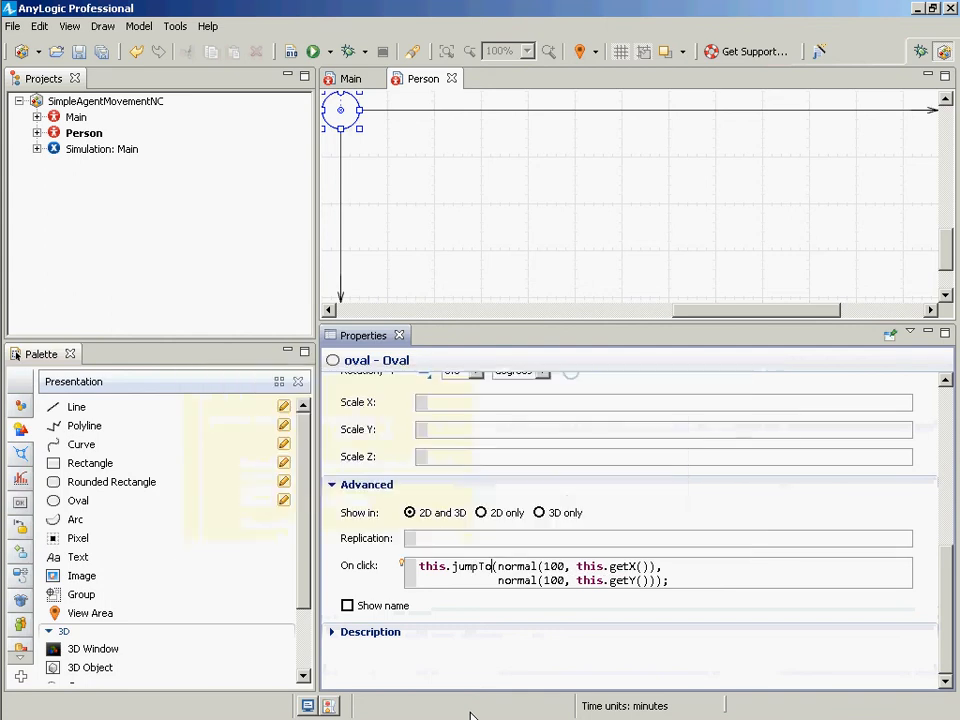
Save the model, run the Simulation experiment with the jumpTo code, and close the simulation window.
key(ctrl+s)
click(89, 152)
right_click(86, 155)
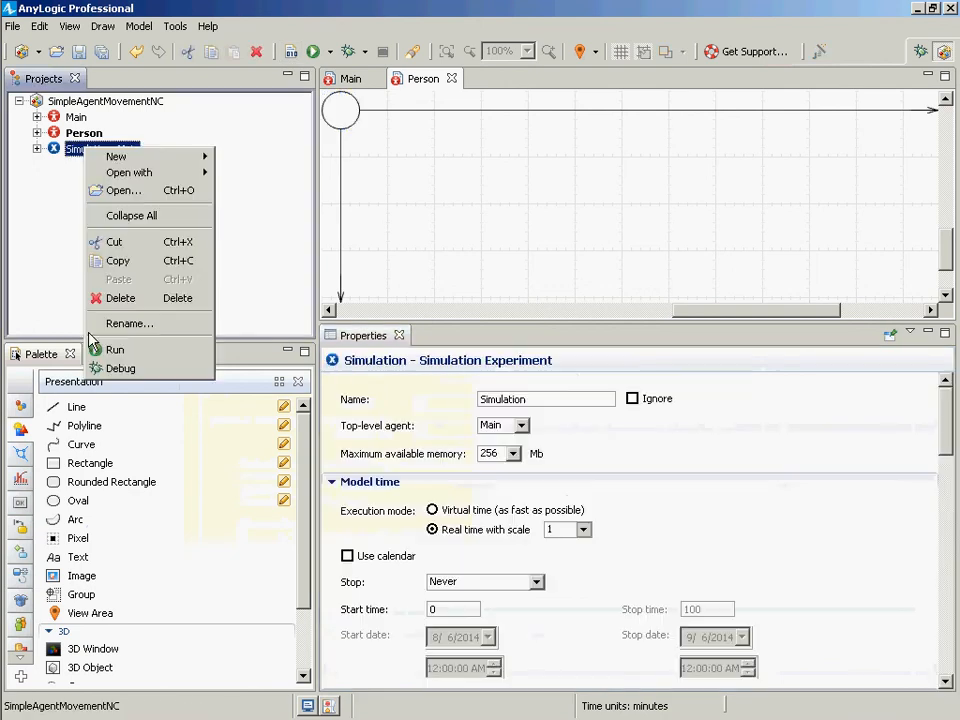
click(118, 352)
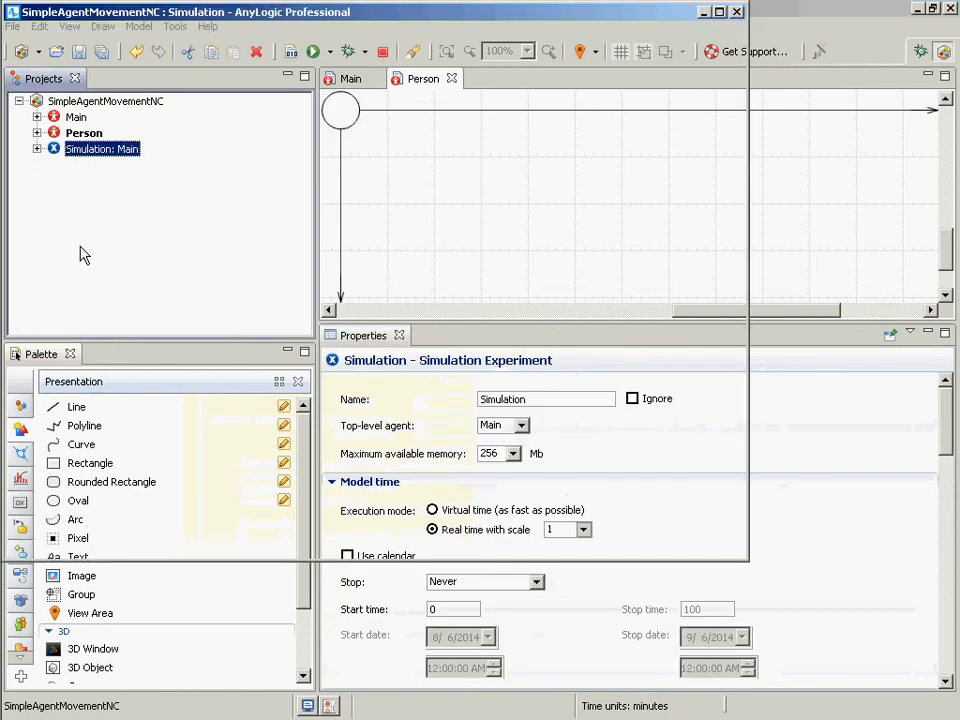
click(71, 139)
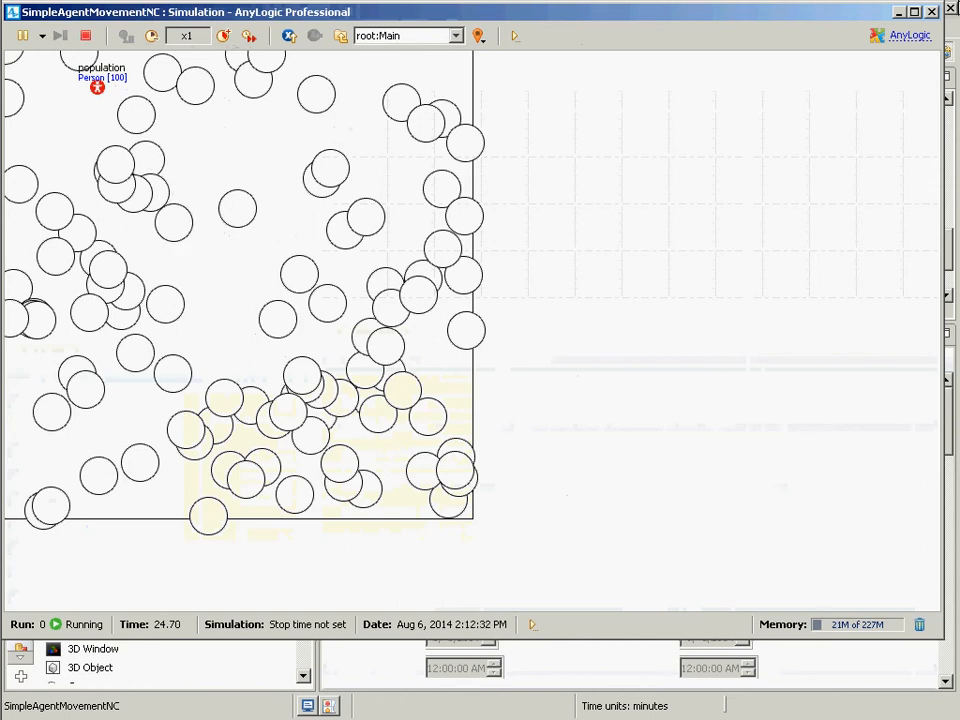
click(932, 12)
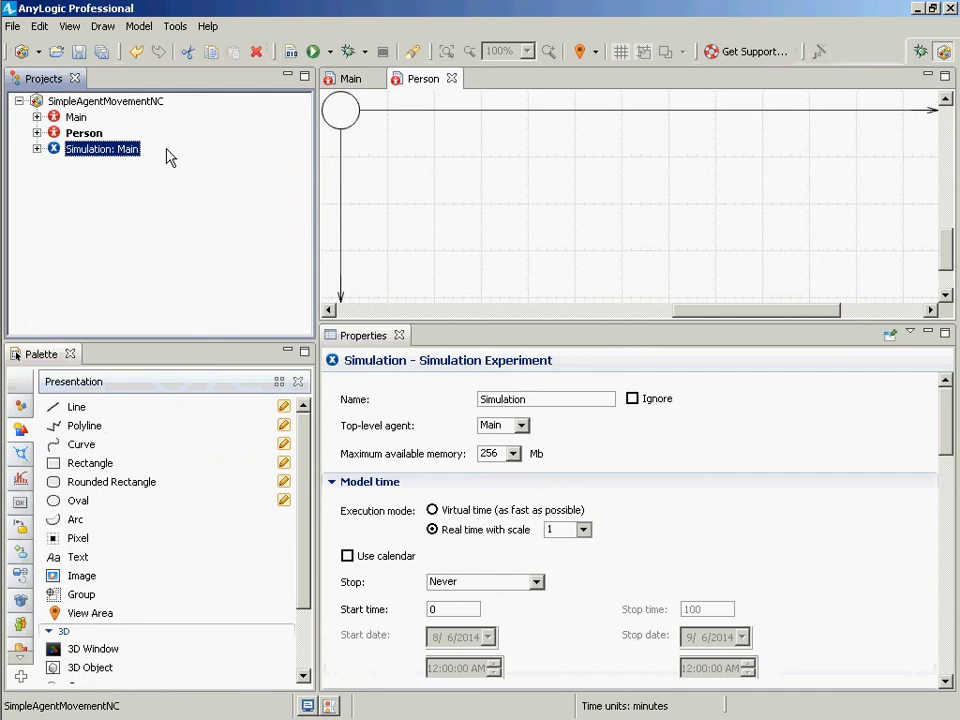
Select the oval in the Person agent type and look through its appearance, position and size properties.
click(83, 139)
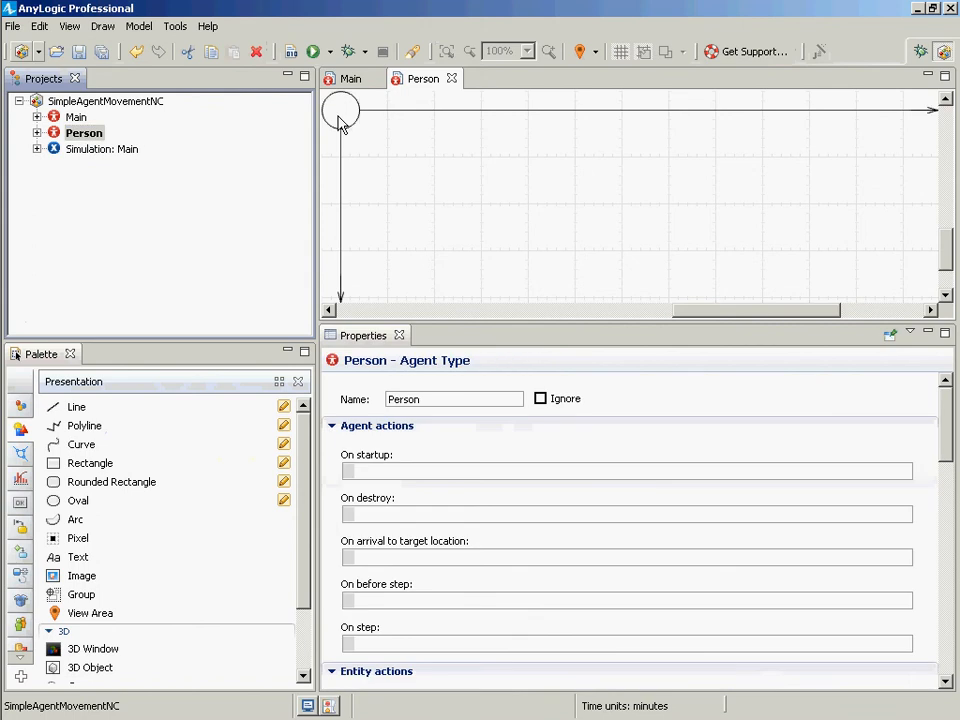
click(340, 118)
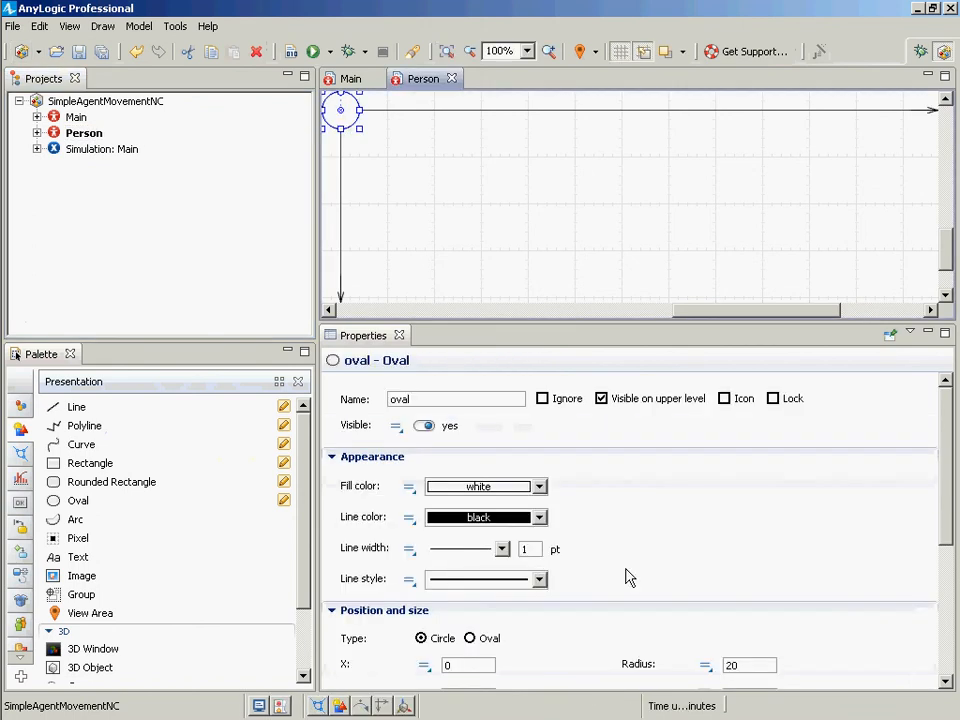
drag(949, 471, 930, 585)
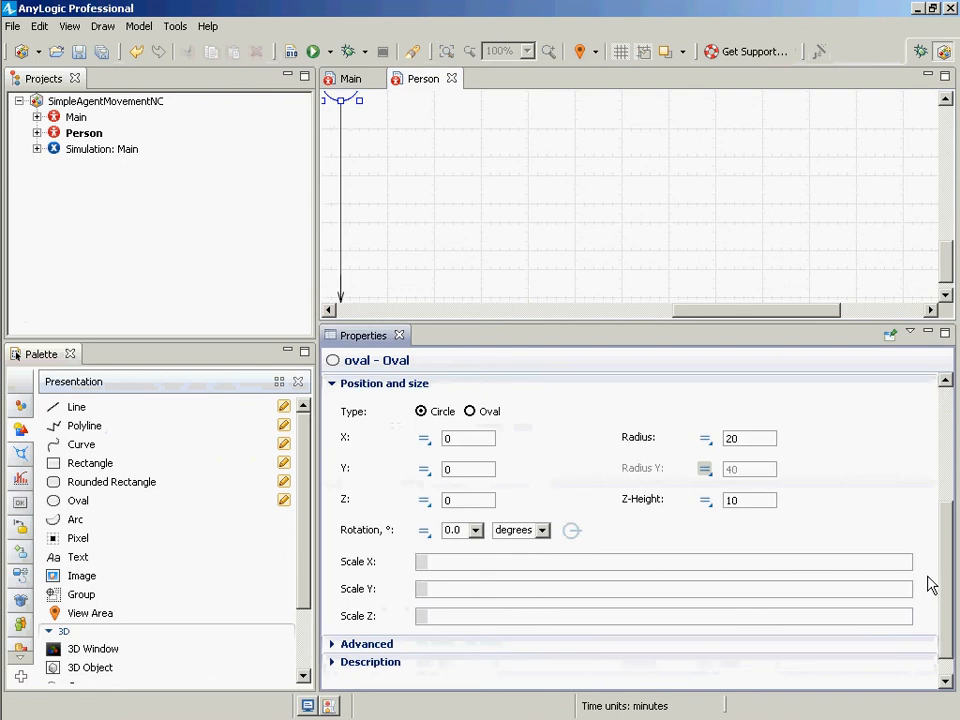
scroll(910, 500, up, 5)
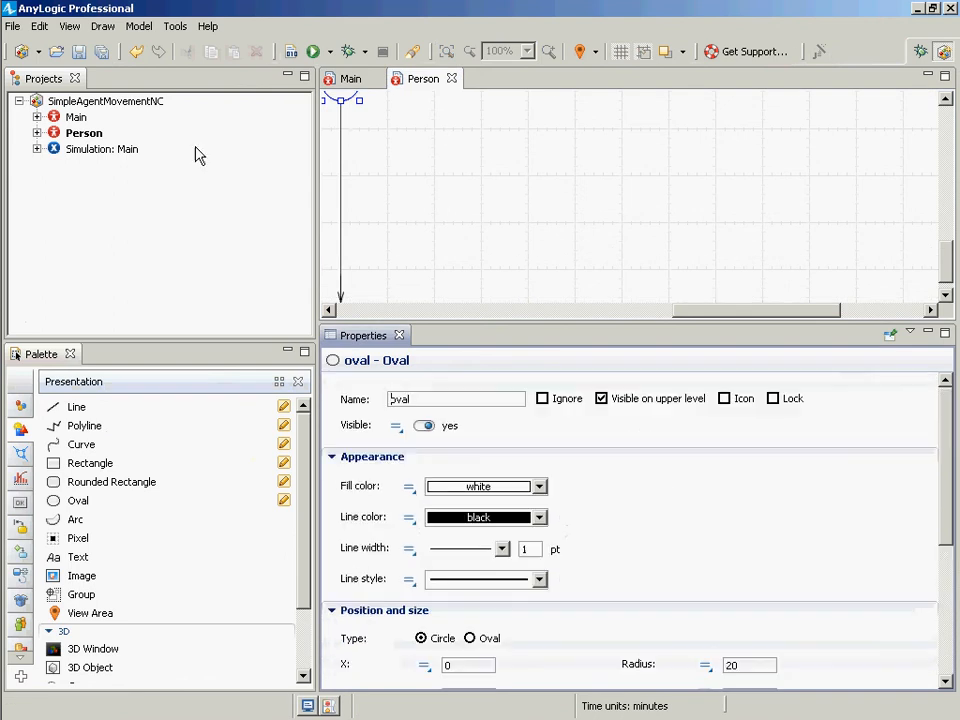
Run the Simulation experiment again to observe the jumping agents, and close the simulation window.
click(66, 150)
right_click(66, 150)
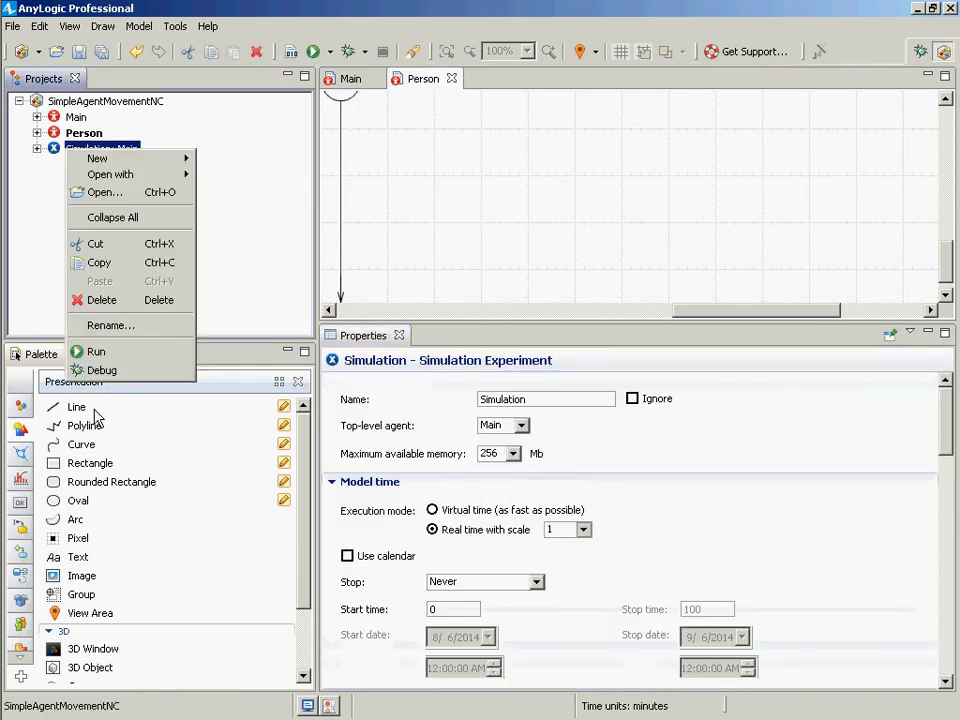
click(118, 354)
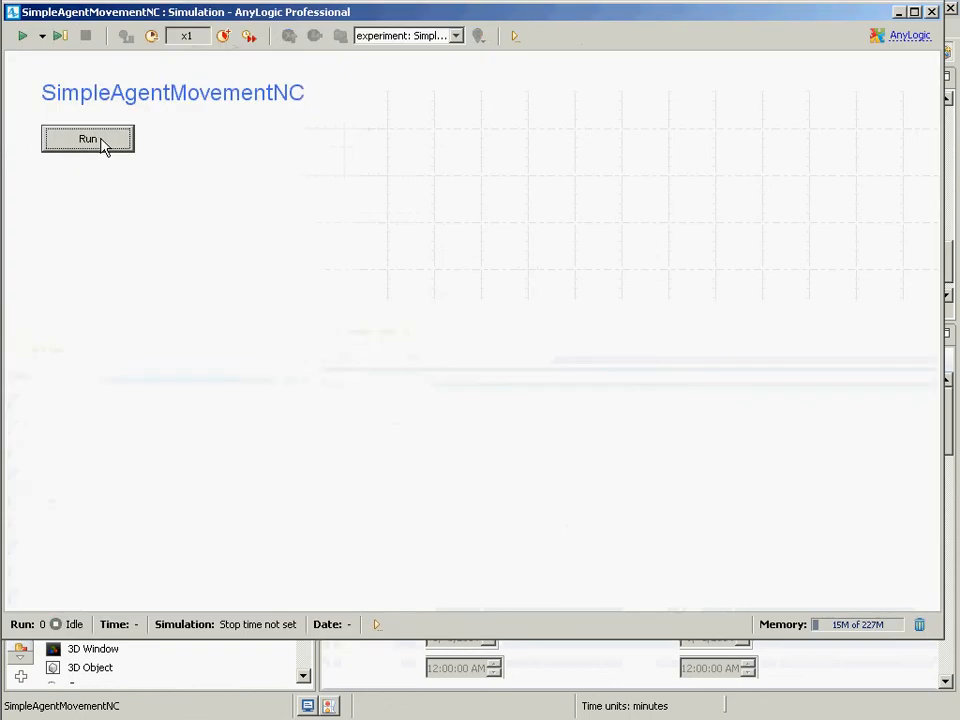
click(103, 146)
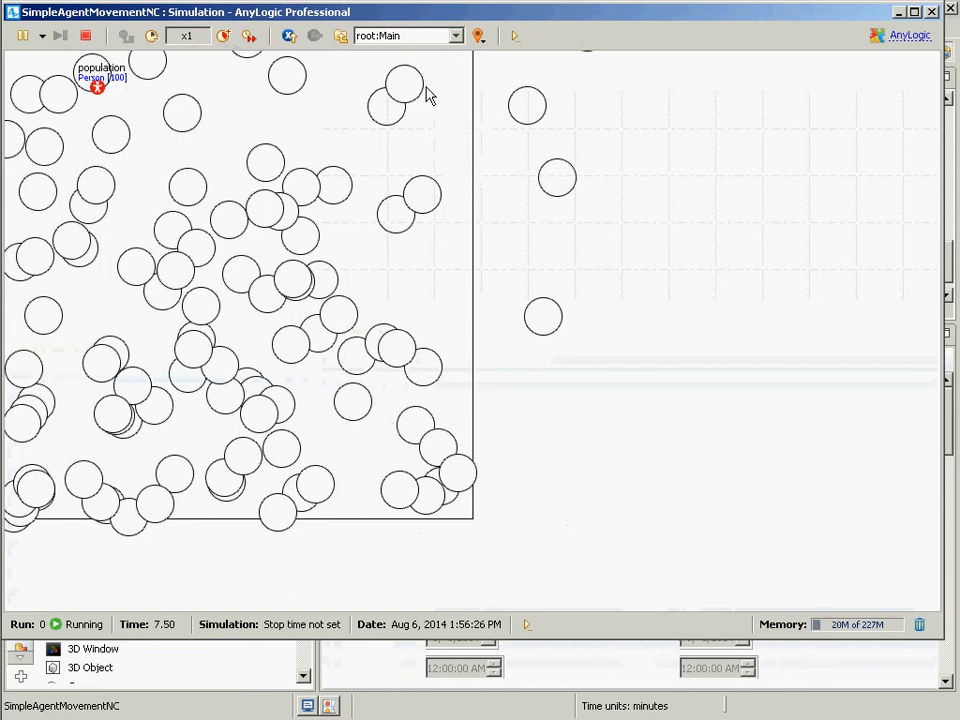
click(932, 12)
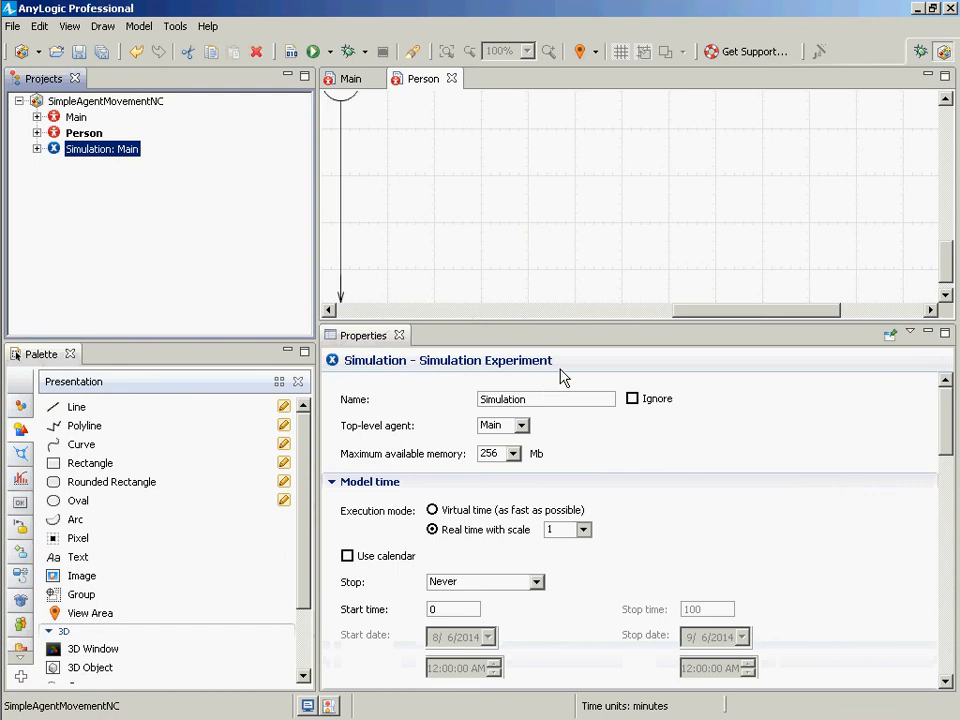
Review the Person agent type's properties, including the Advanced options and the space dimensions.
click(100, 136)
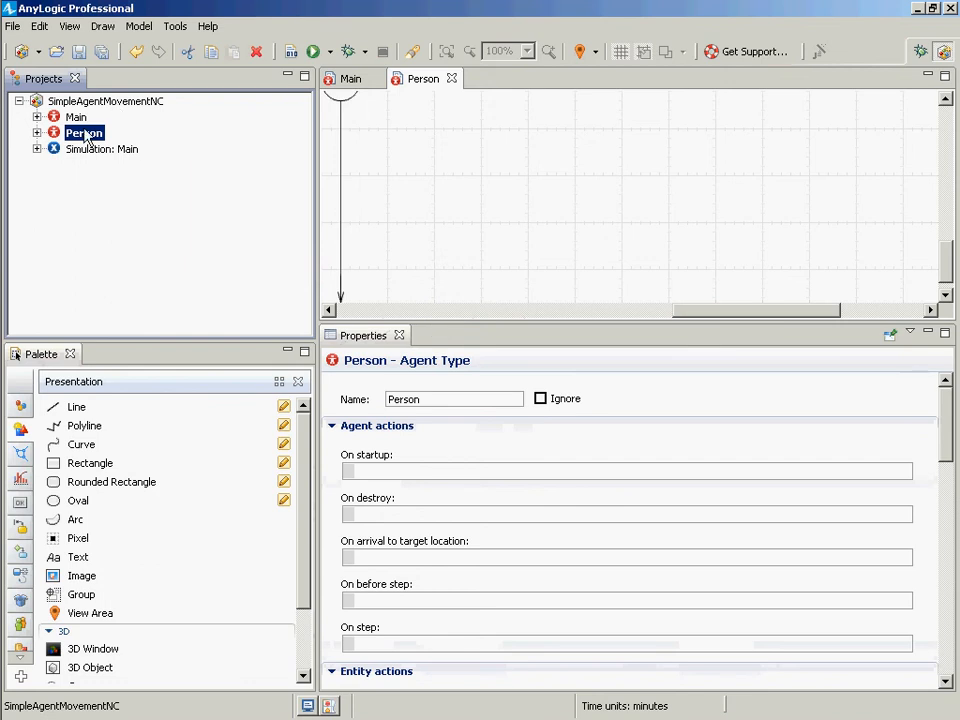
drag(951, 443, 948, 665)
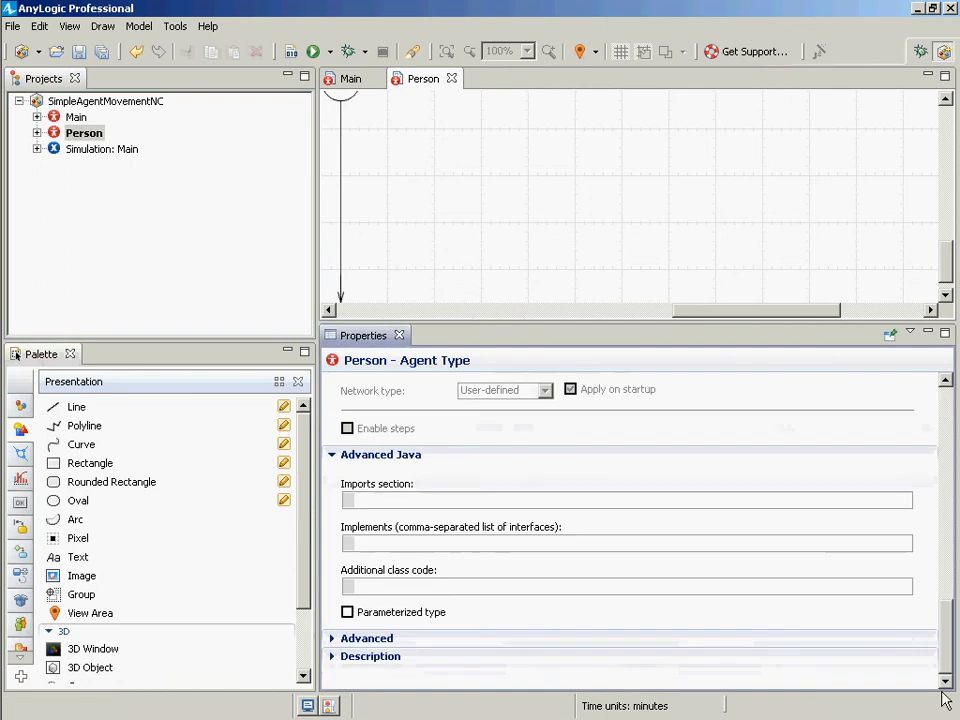
scroll(926, 602, up, 5)
scroll(926, 602, down, 5)
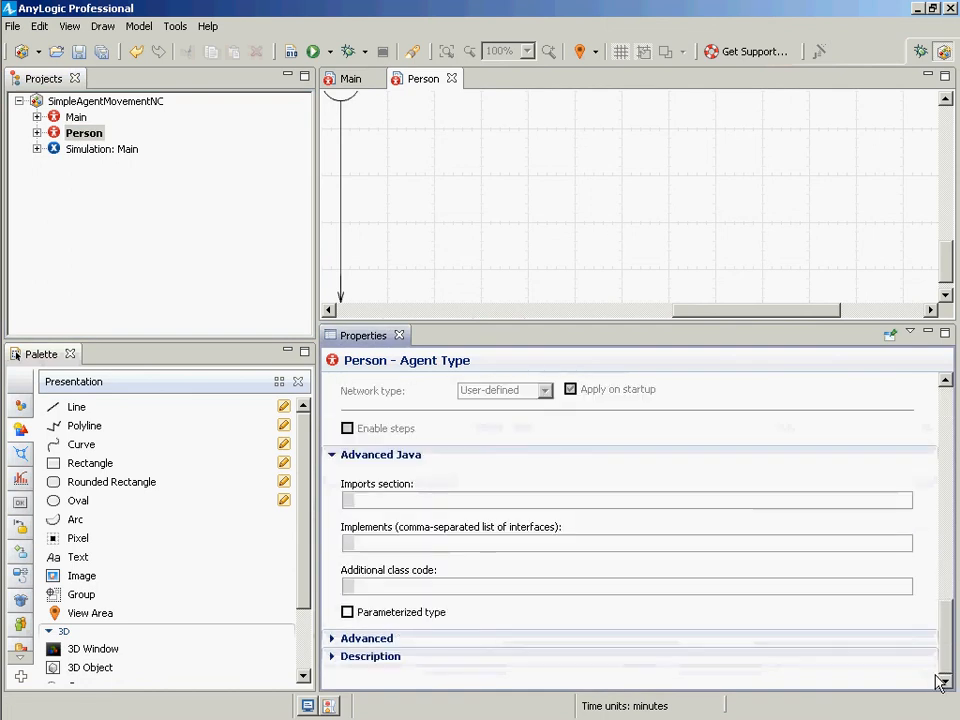
click(333, 643)
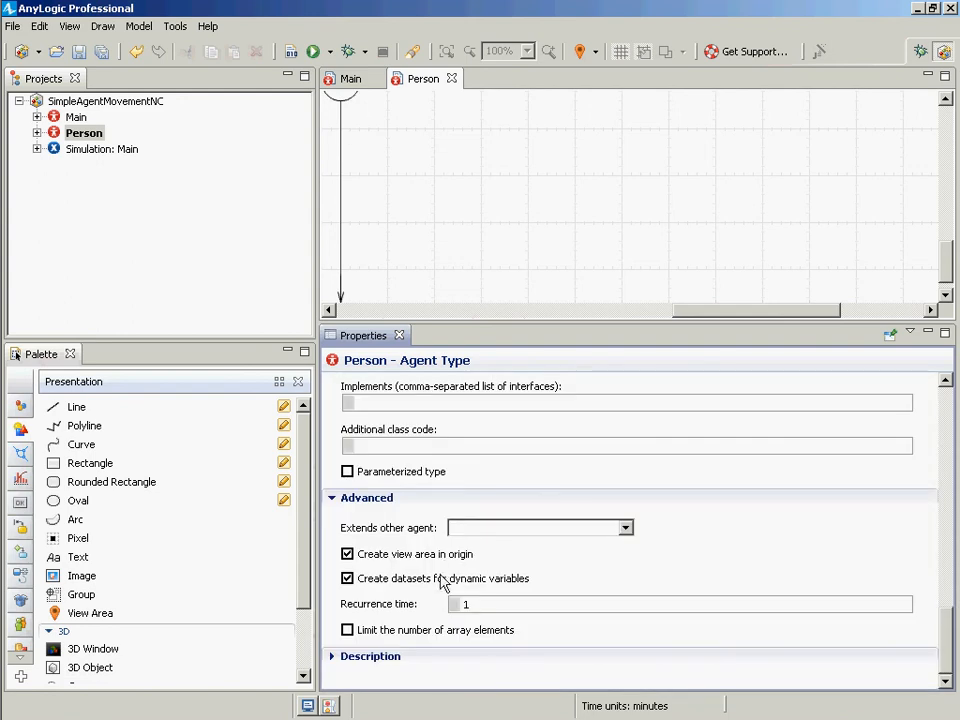
scroll(390, 605, up, 5)
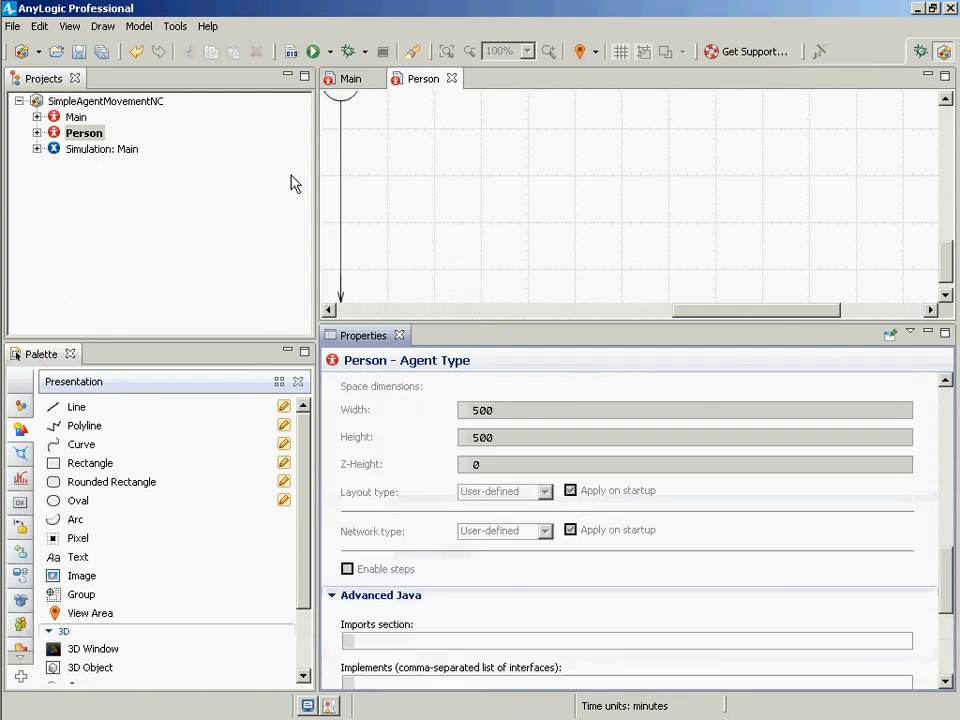
Select the Person oval and show its On click code under Advanced.
click(342, 96)
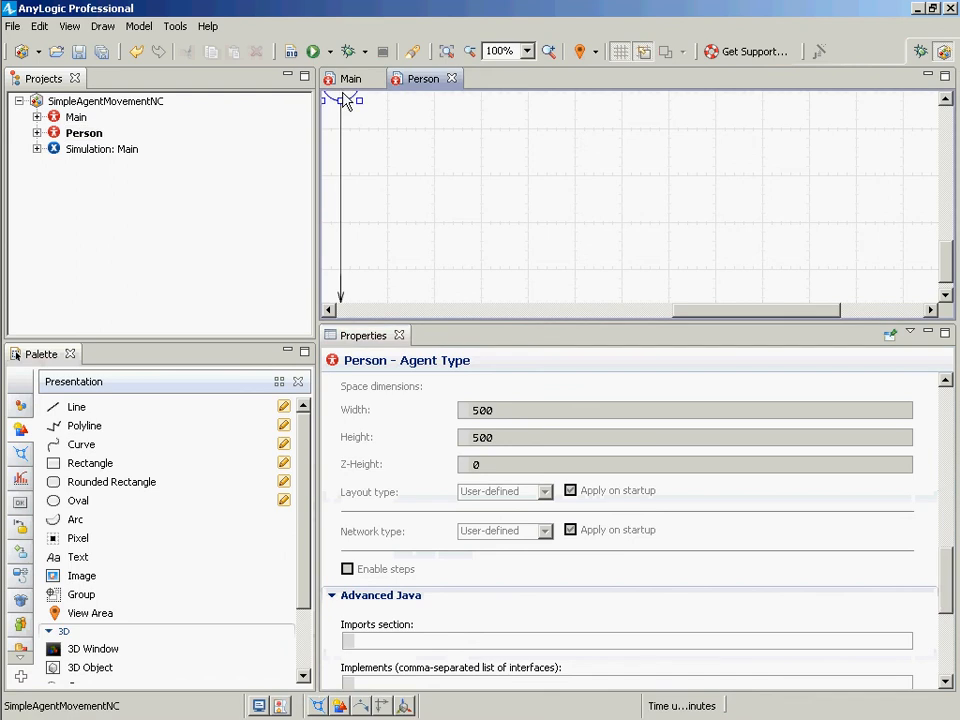
click(948, 549)
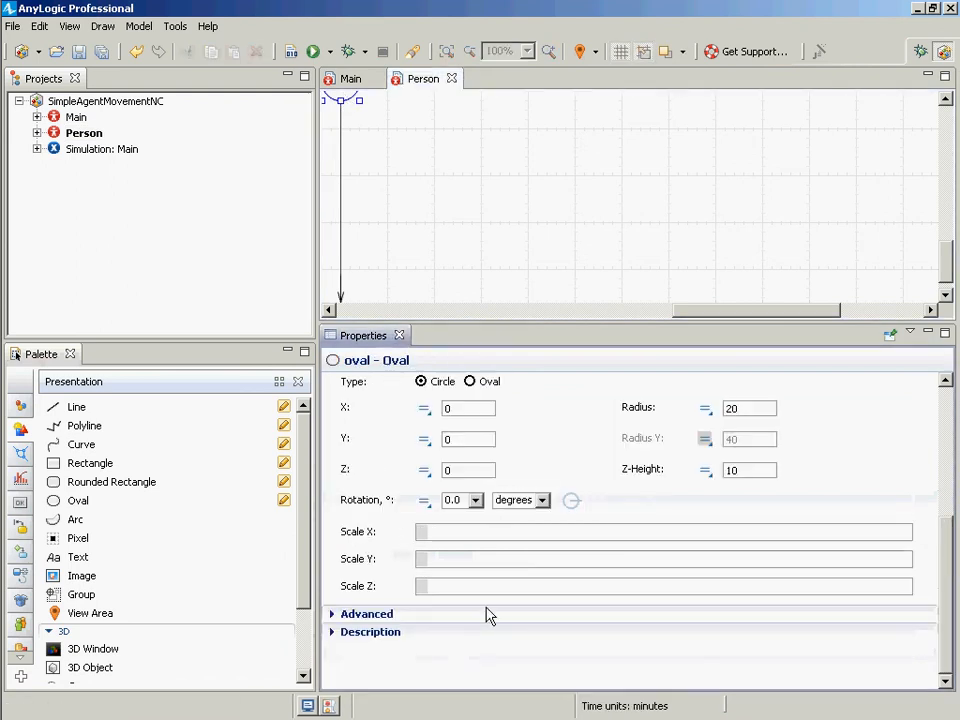
click(333, 614)
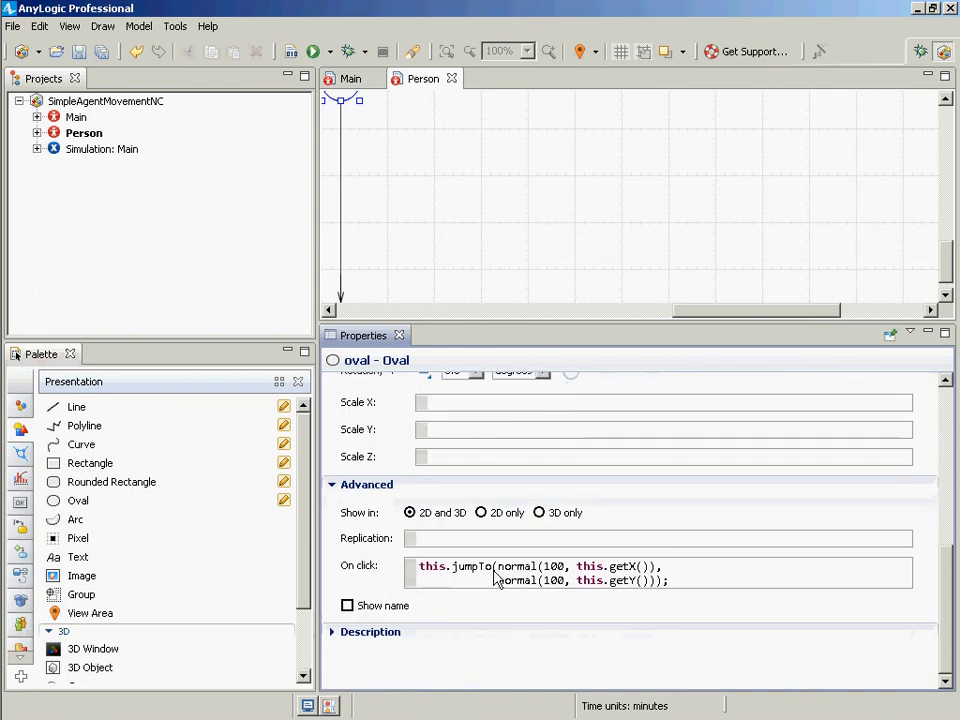
Replace jumpTo with moveTo in the oval's On click code.
double_click(488, 567)
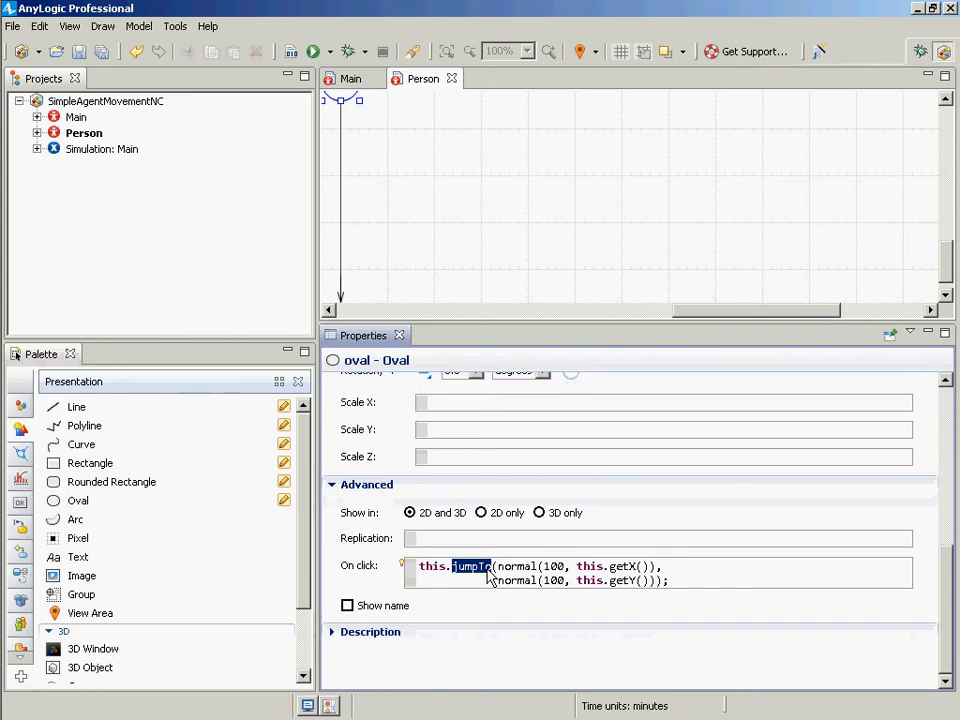
text(moveTo)
key(BackSpace)
key(BackSpace)
key(BackSpace)
key(BackSpace)
key(BackSpace)
key(BackSpace)
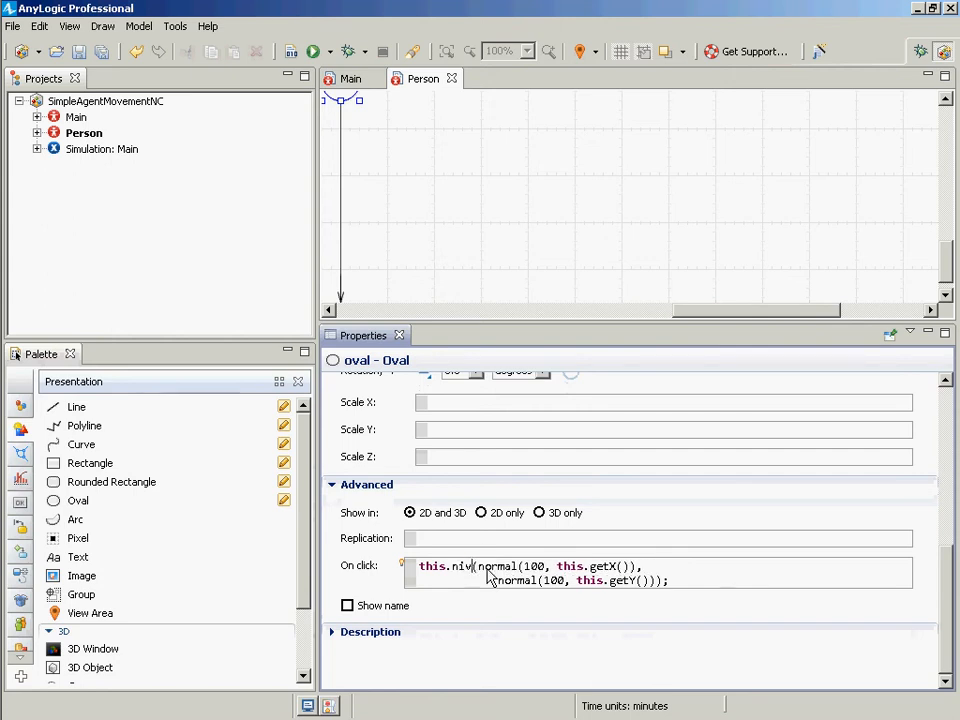
text(moveTo)
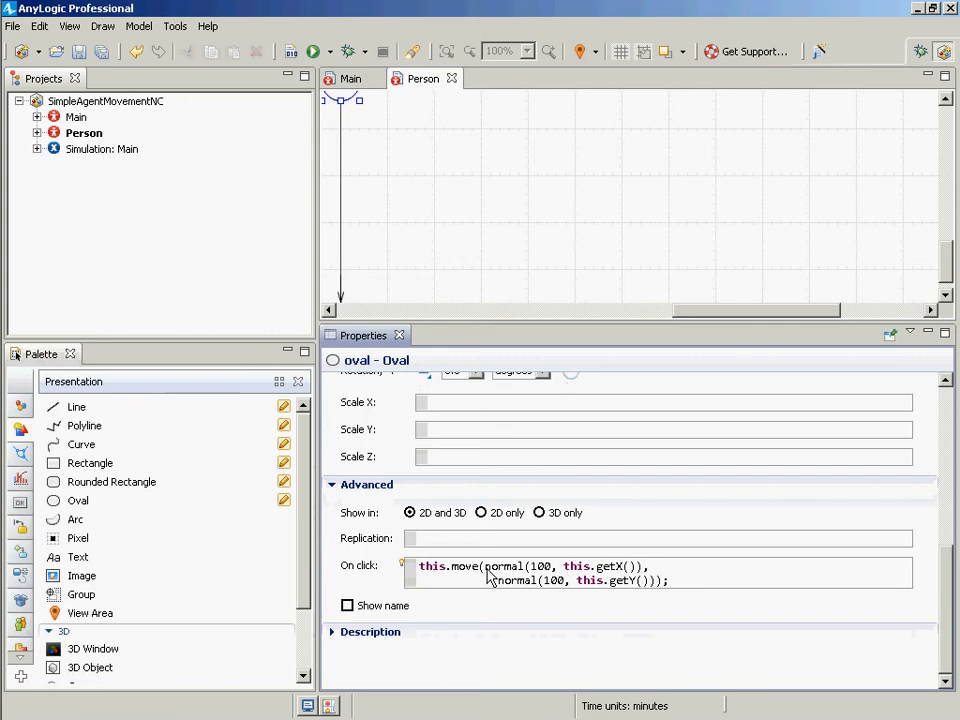
Remove all of the code from the oval's On click action.
key(ctrl+a)
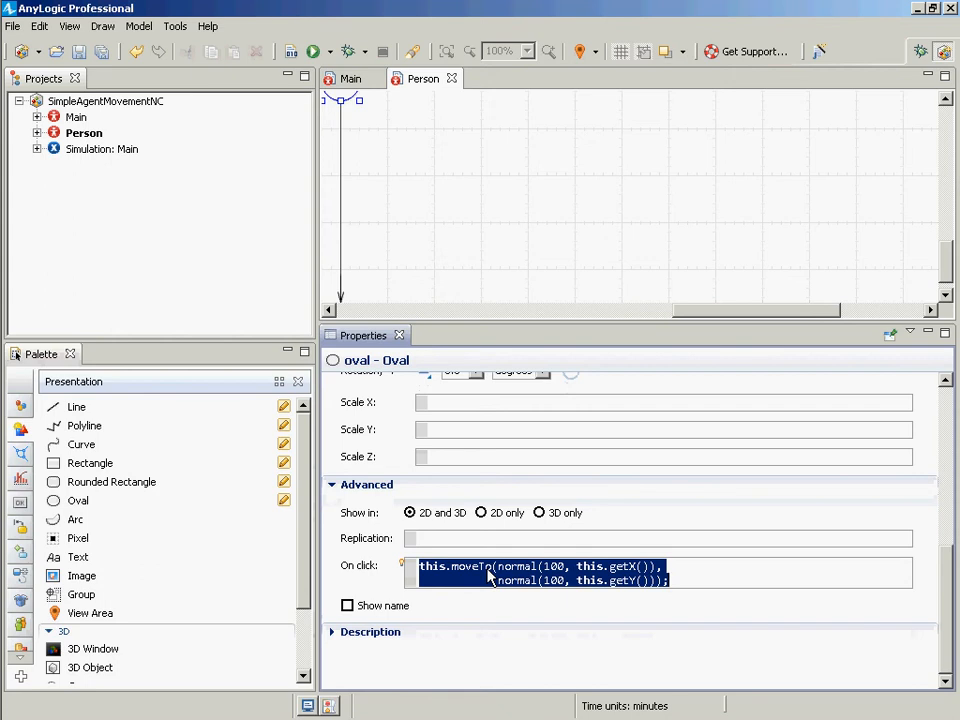
key(Delete)
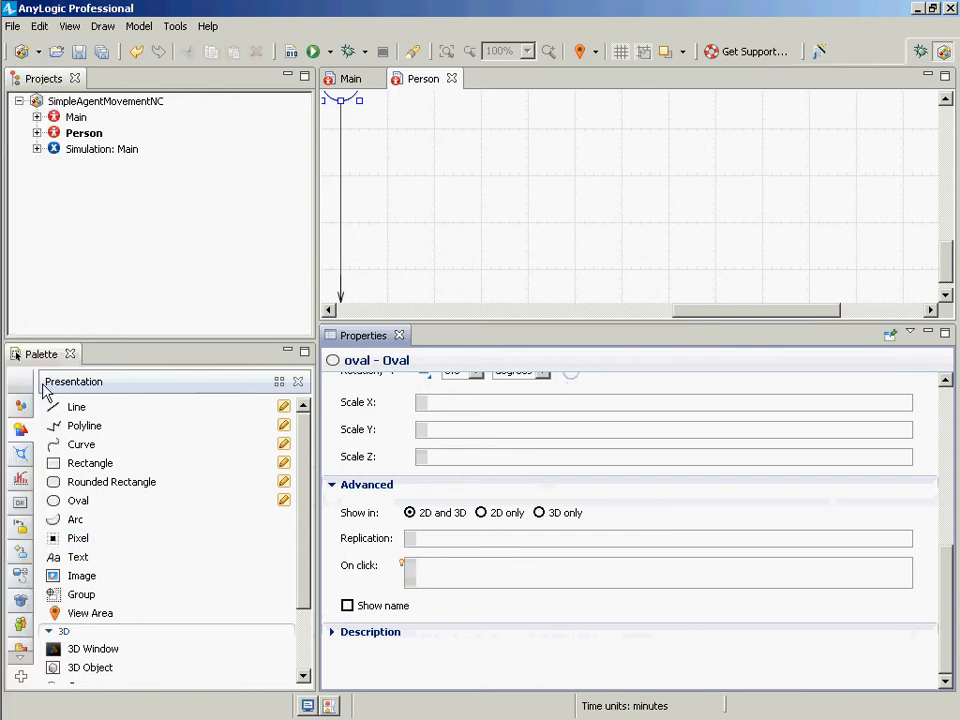
Add a Statechart Entry Point to the Person agent type and name it mobilityStatechart.
click(21, 526)
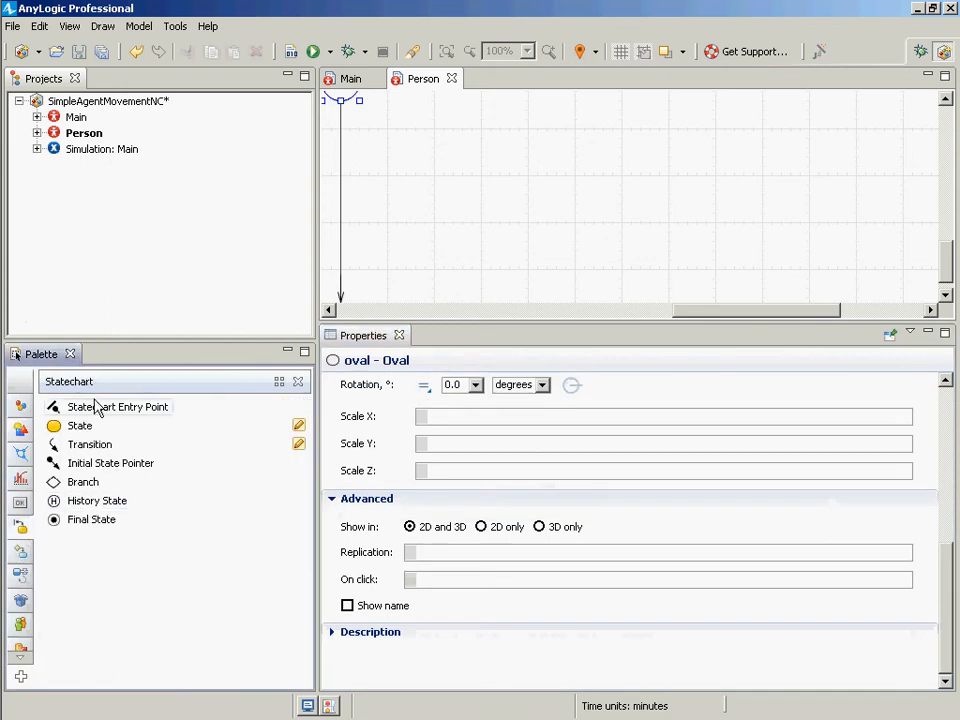
drag(113, 416, 558, 133)
text(m)
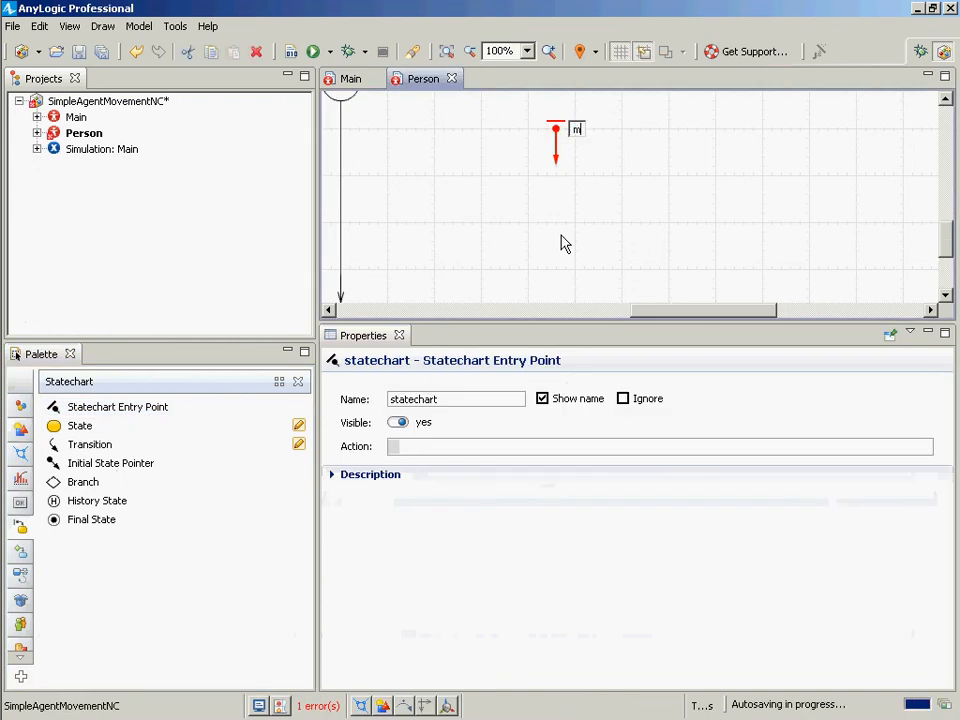
text(obilityStatechart)
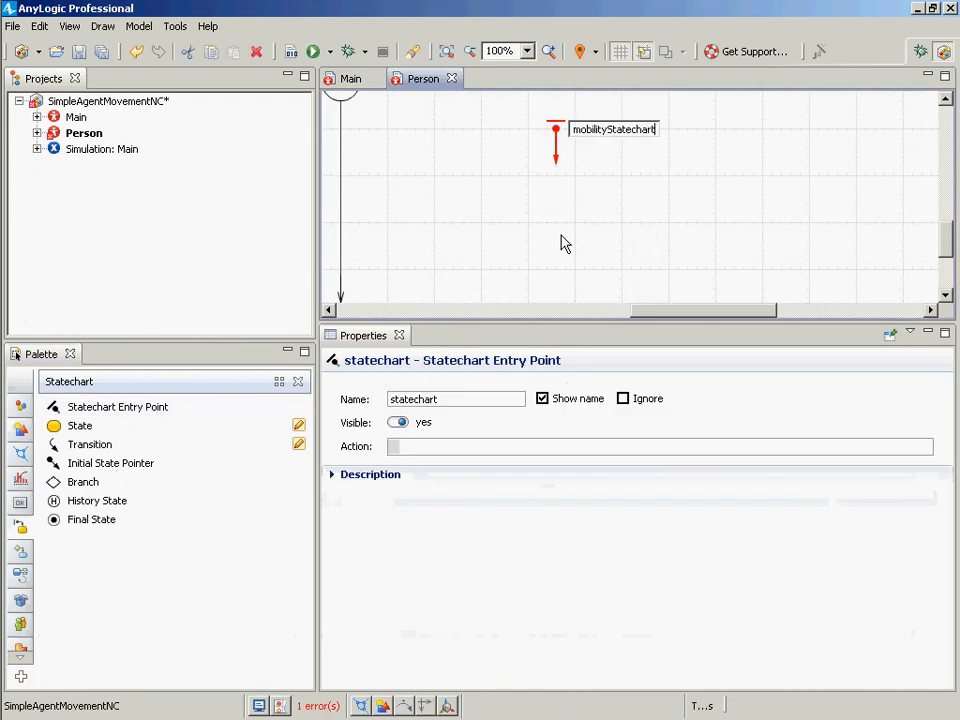
key(Return)
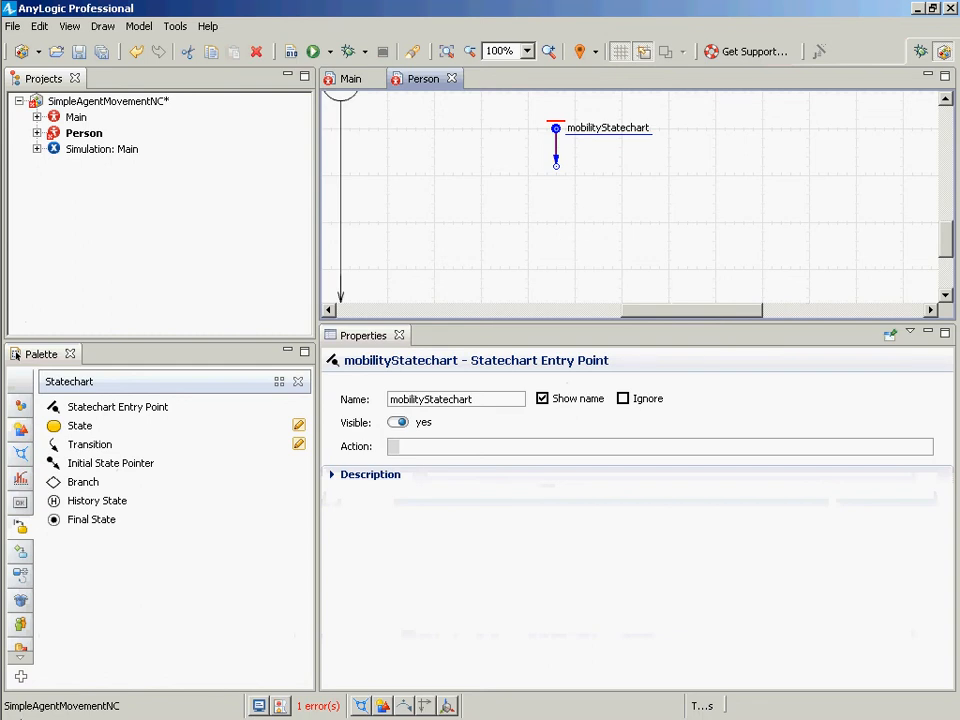
Add a state directly below the mobilityStatechart entry point, connected to its arrow, and name it InMotion.
mouse_move(2, 645)
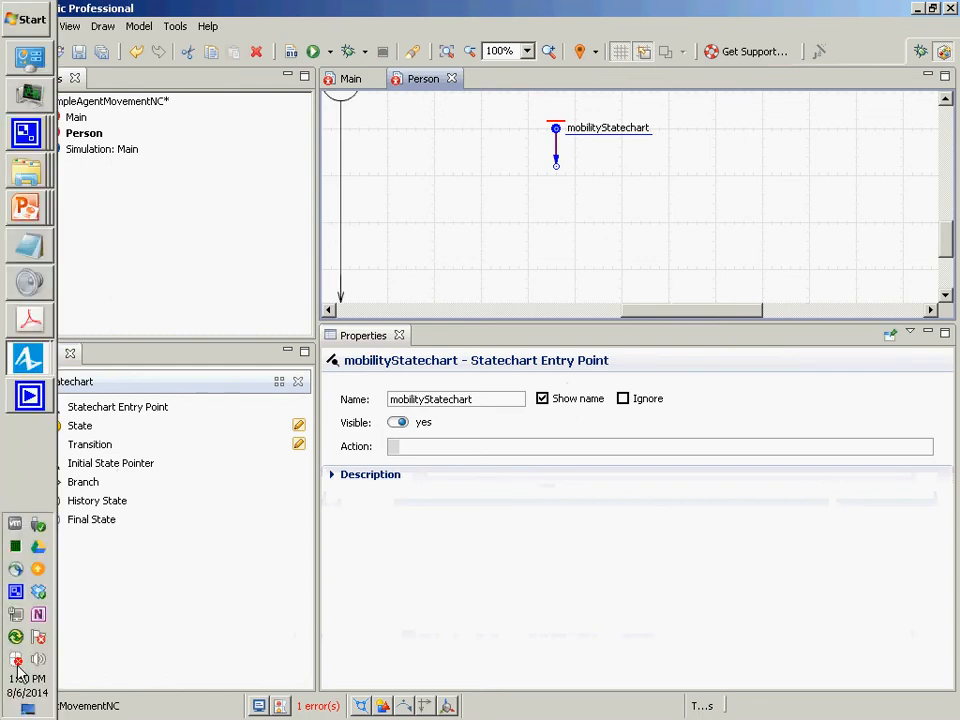
drag(84, 427, 518, 172)
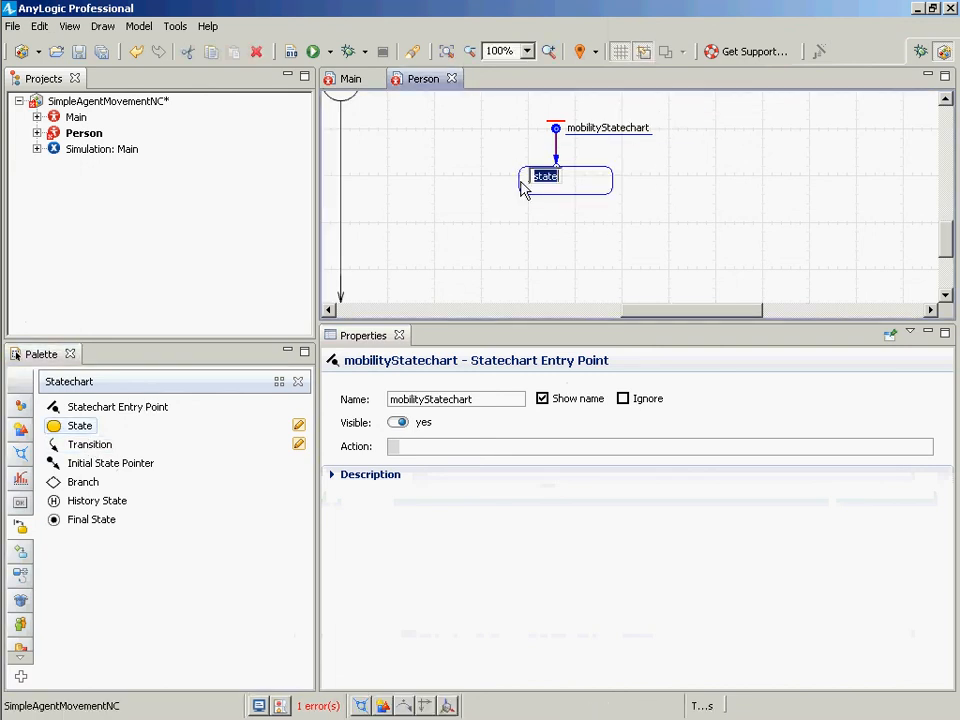
text(I)
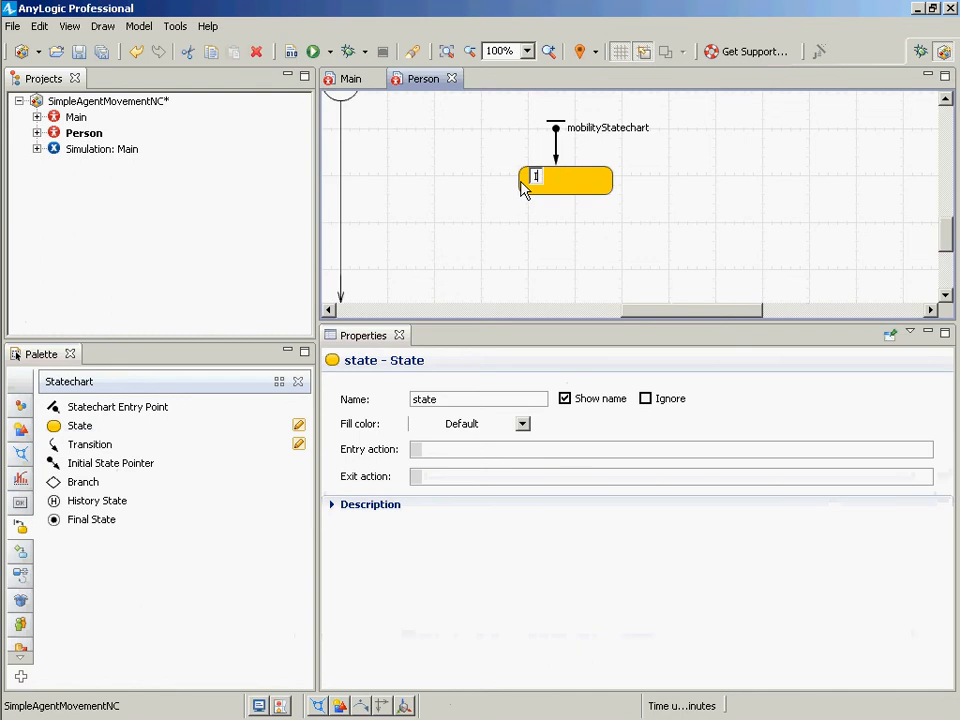
text(nMotion)
key(Return)
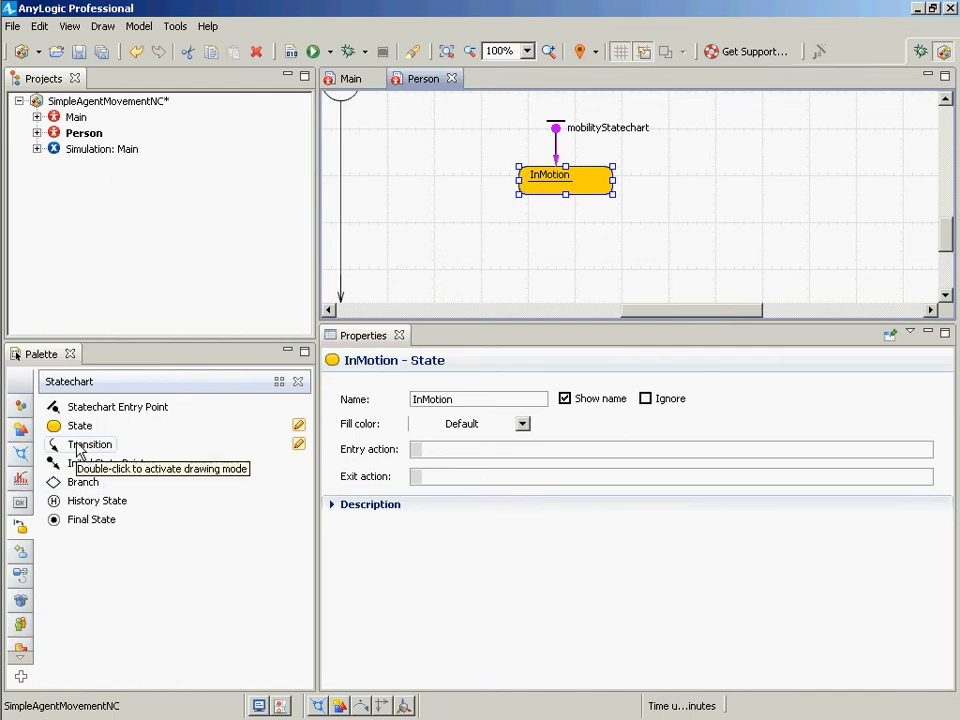
Add a transition that leaves the lower edge of the InMotion state and loops back to the same edge.
drag(80, 452, 538, 214)
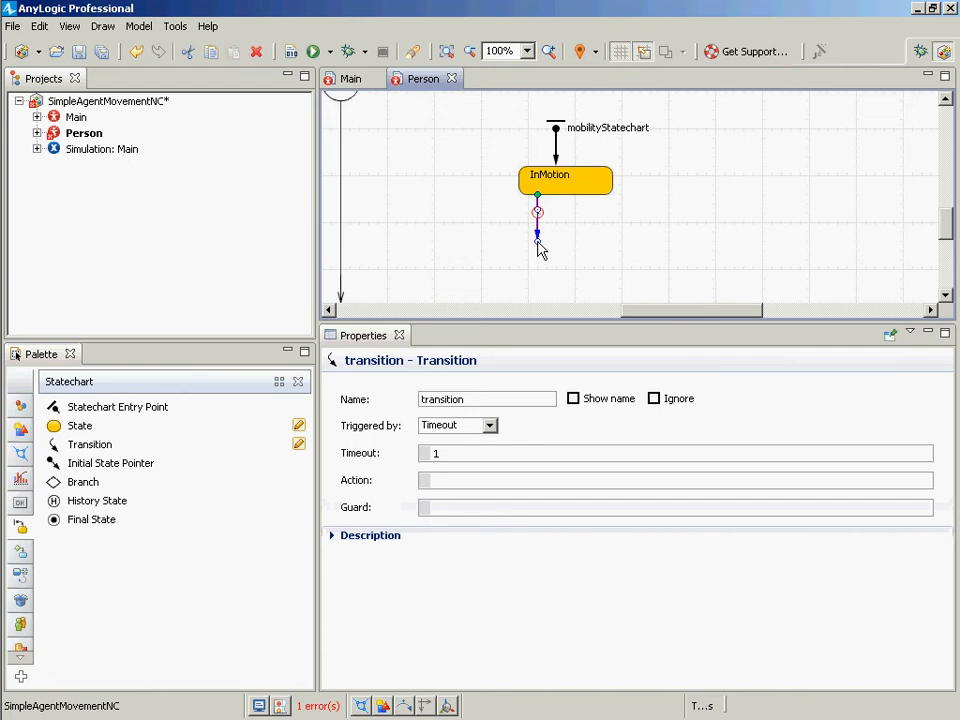
drag(537, 241, 603, 196)
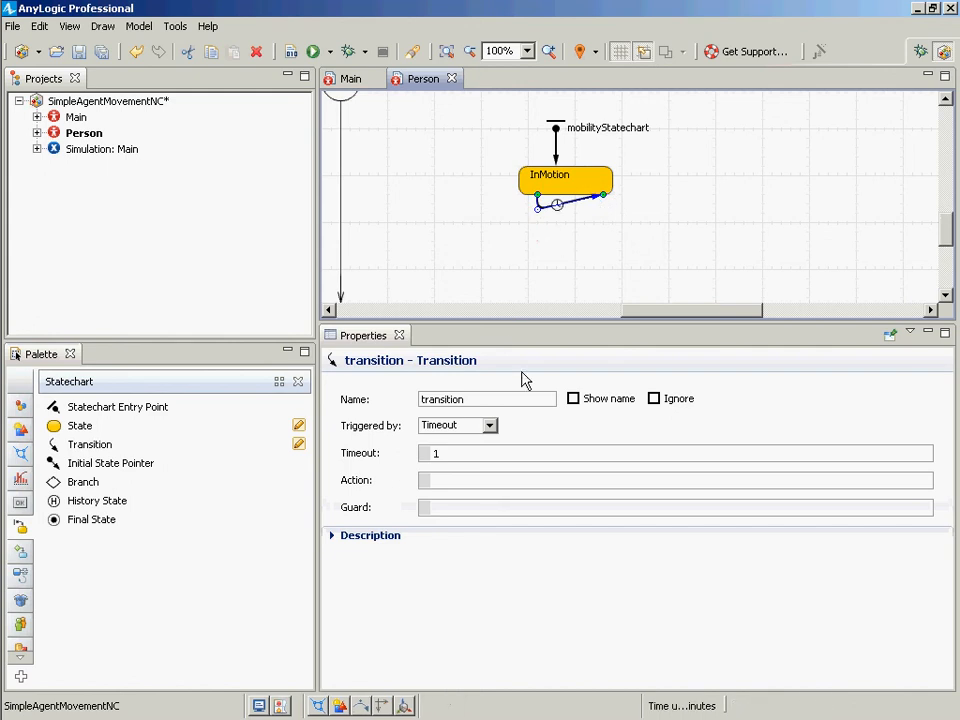
Name the InMotion loop transition arrival and set it to be triggered by Agent arrival.
double_click(478, 399)
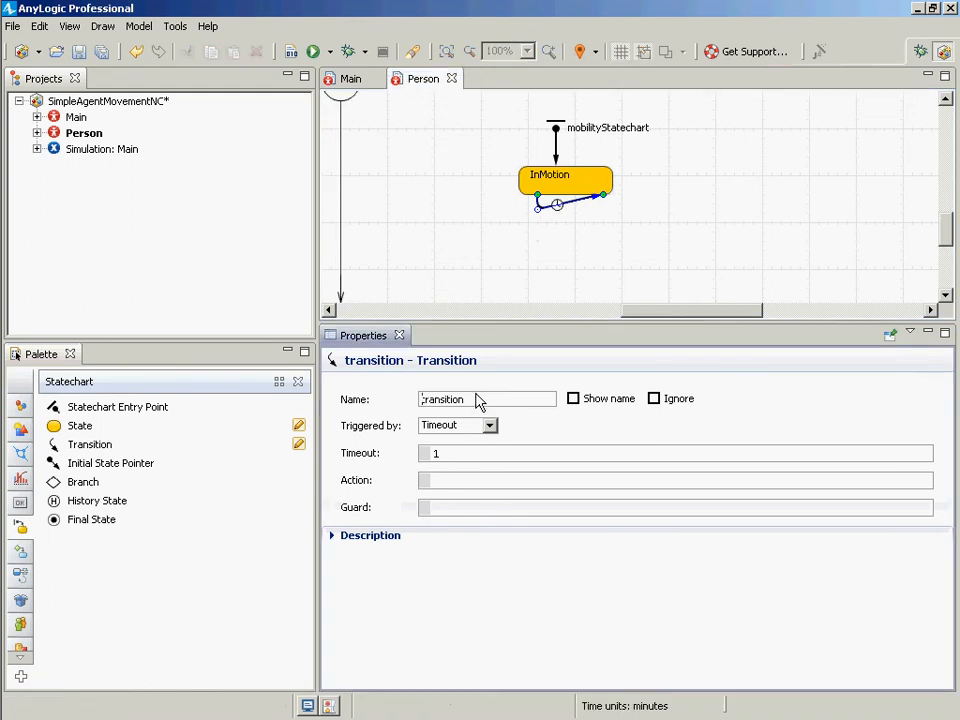
text(arrival)
click(490, 426)
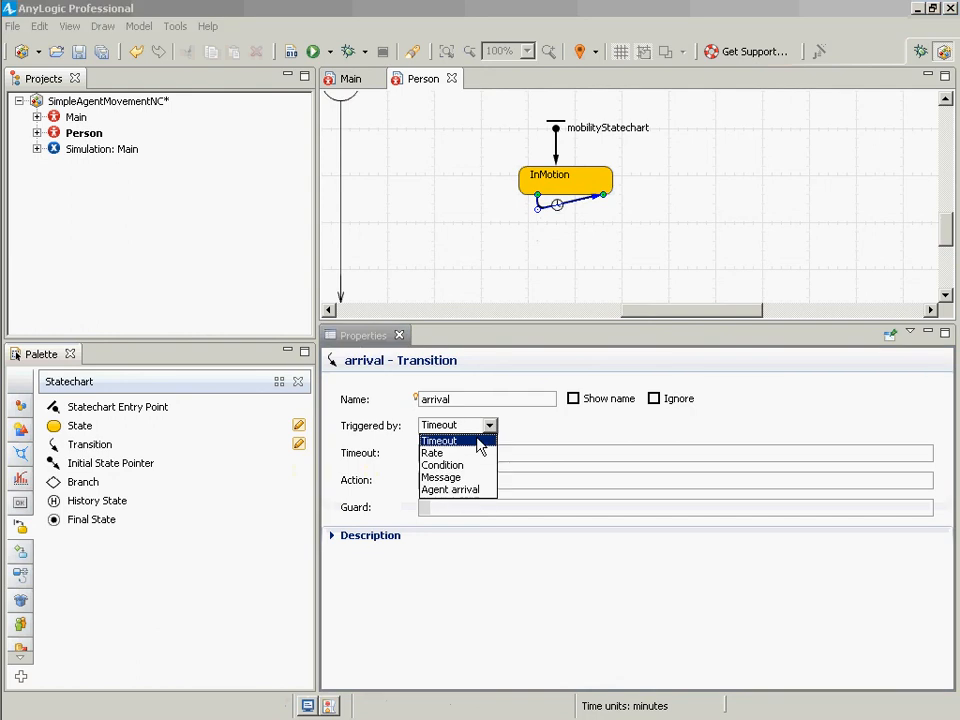
click(456, 490)
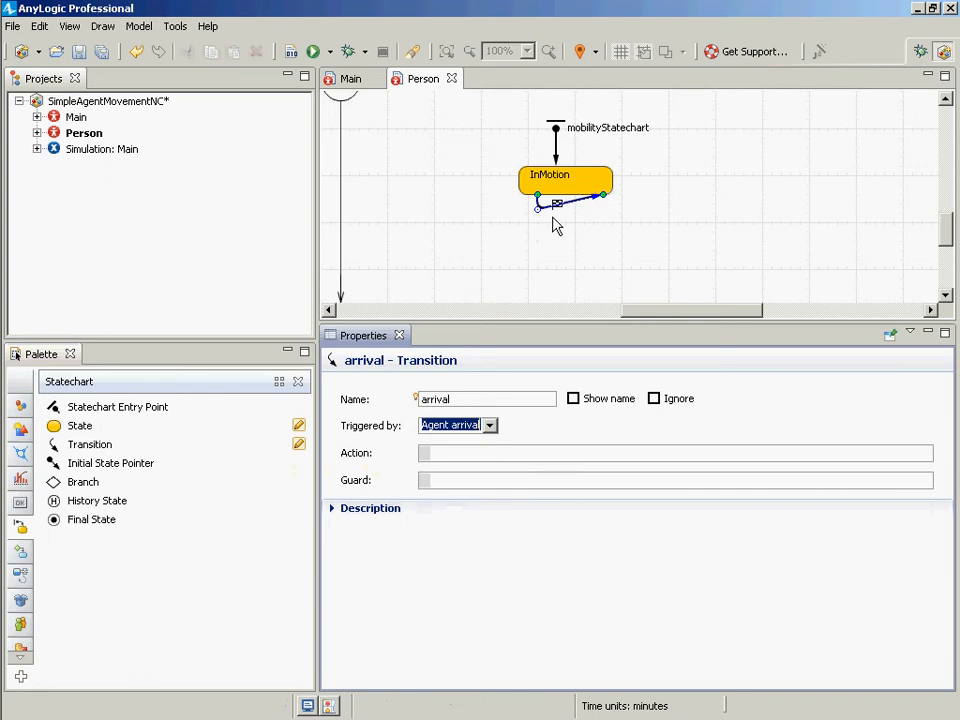
Reshape the arrival transition so its loop runs flat beneath the InMotion state.
click(569, 210)
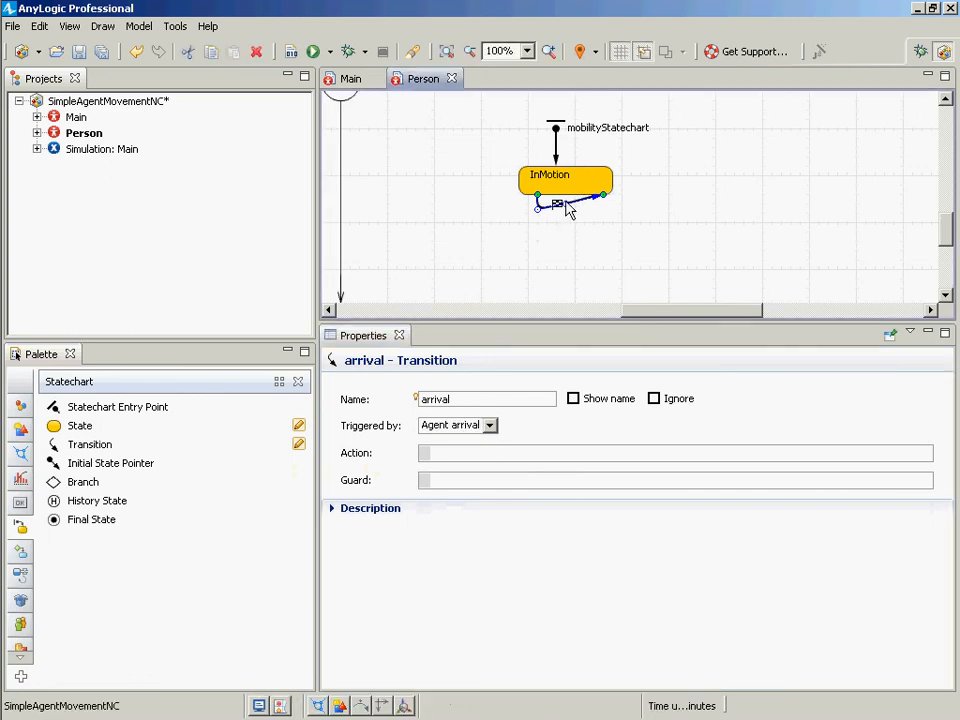
drag(566, 202, 540, 214)
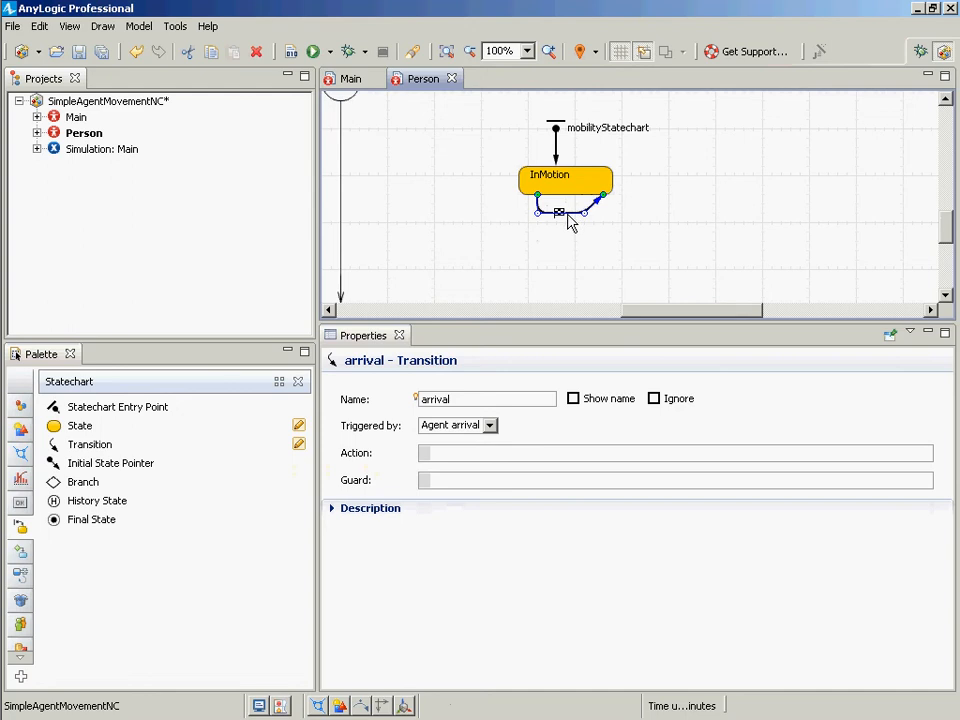
Set InMotion's entry action to this.moveTo(normal(100, this.getX()), normal(100, this.getY())); and save the model.
click(586, 185)
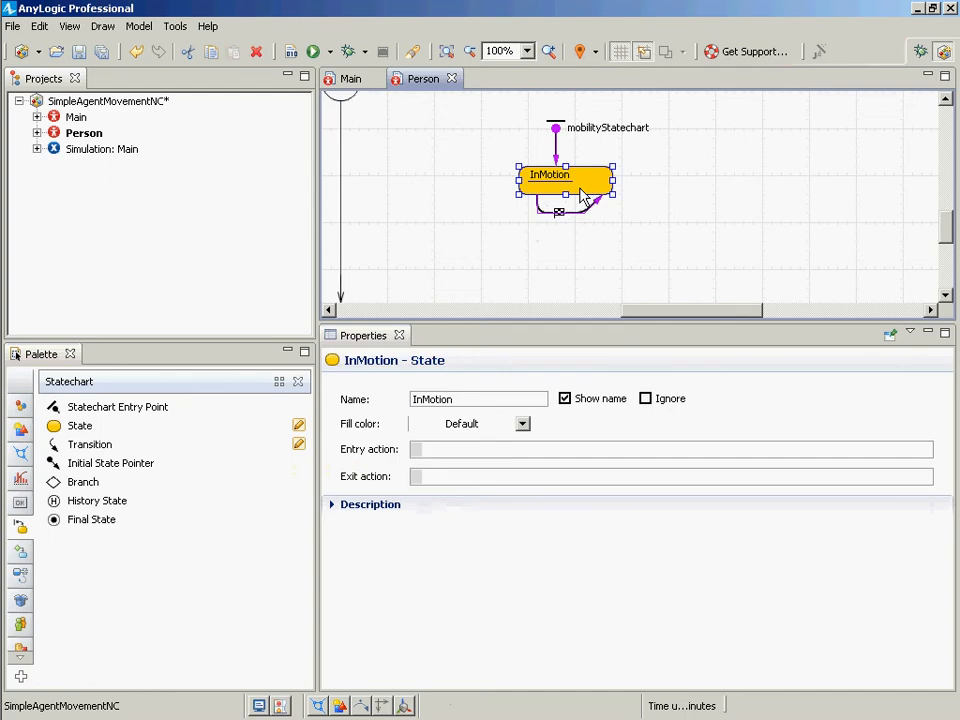
click(477, 452)
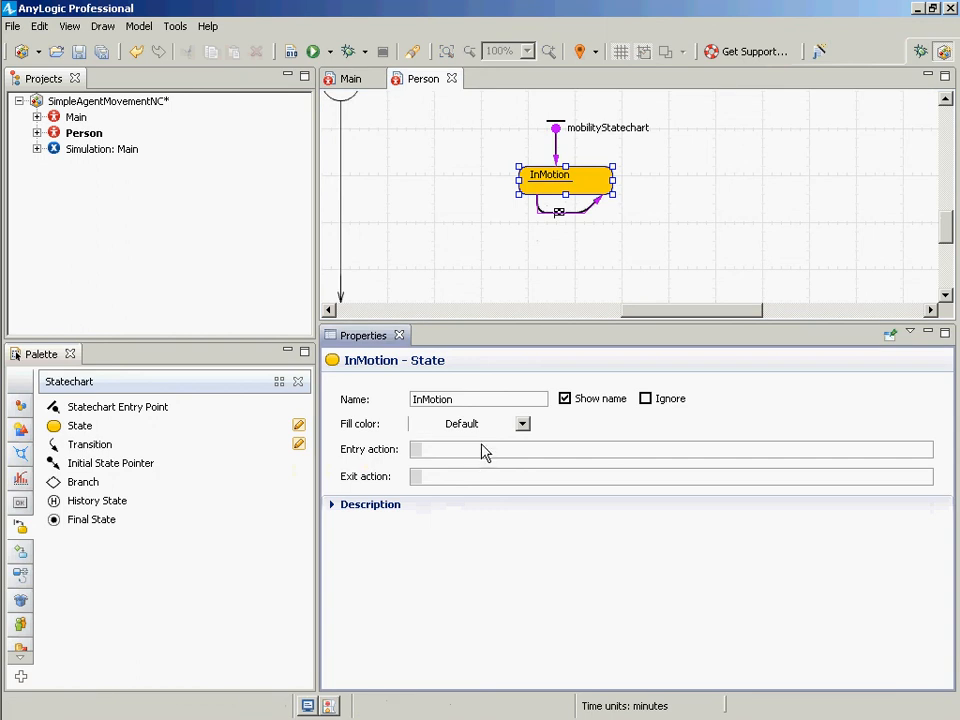
text(this.moveTo(normal(100, this.getX()),             normal(100, this.getY()));)
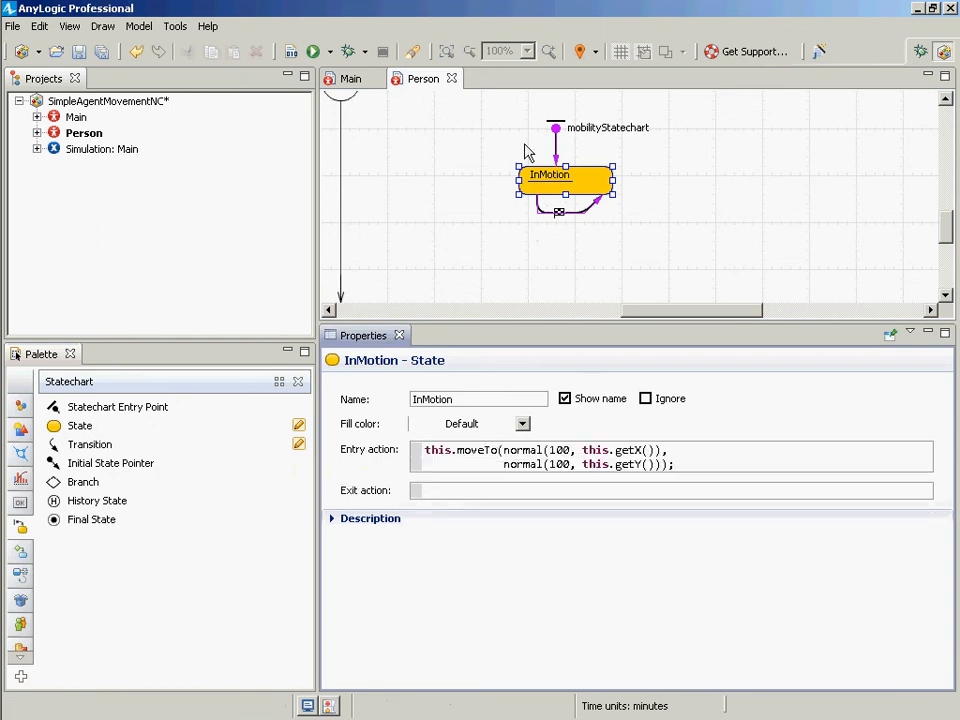
double_click(480, 452)
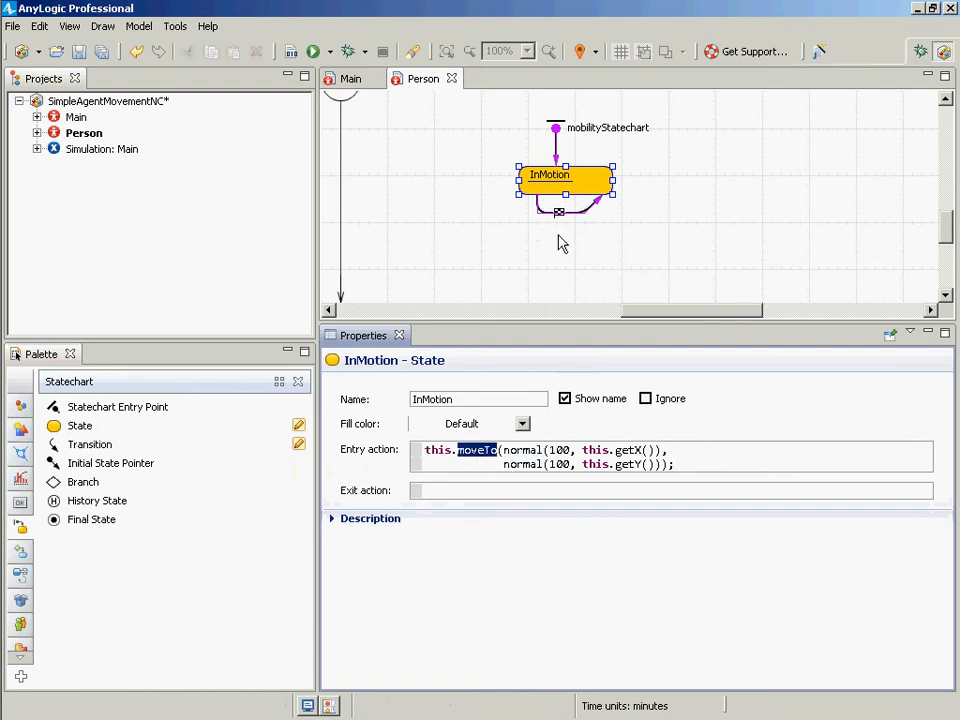
click(603, 178)
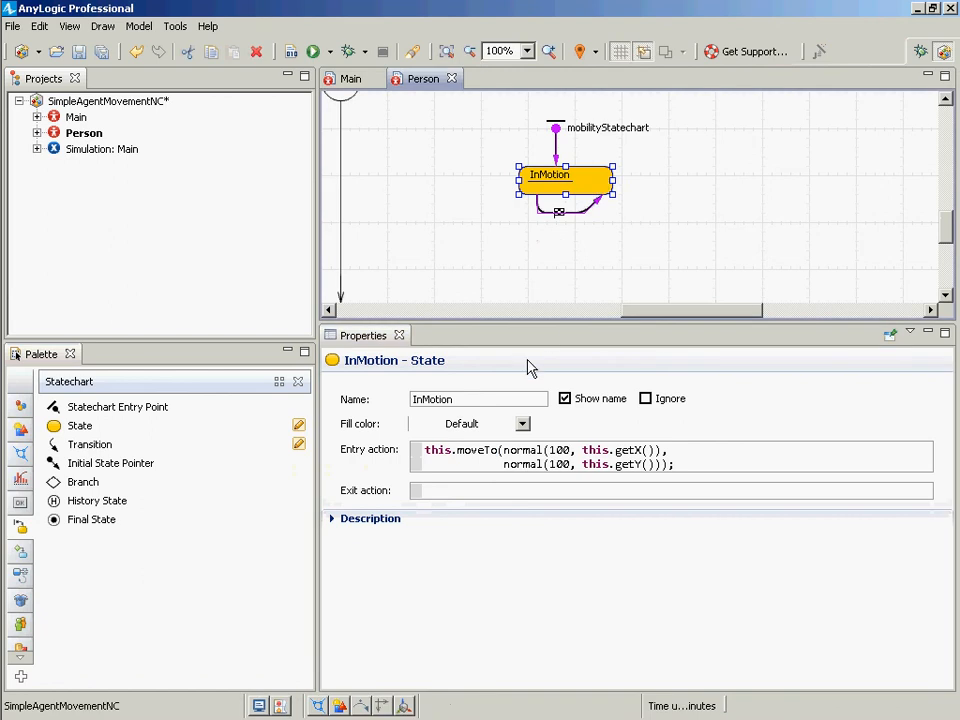
click(491, 456)
key(ctrl+s)
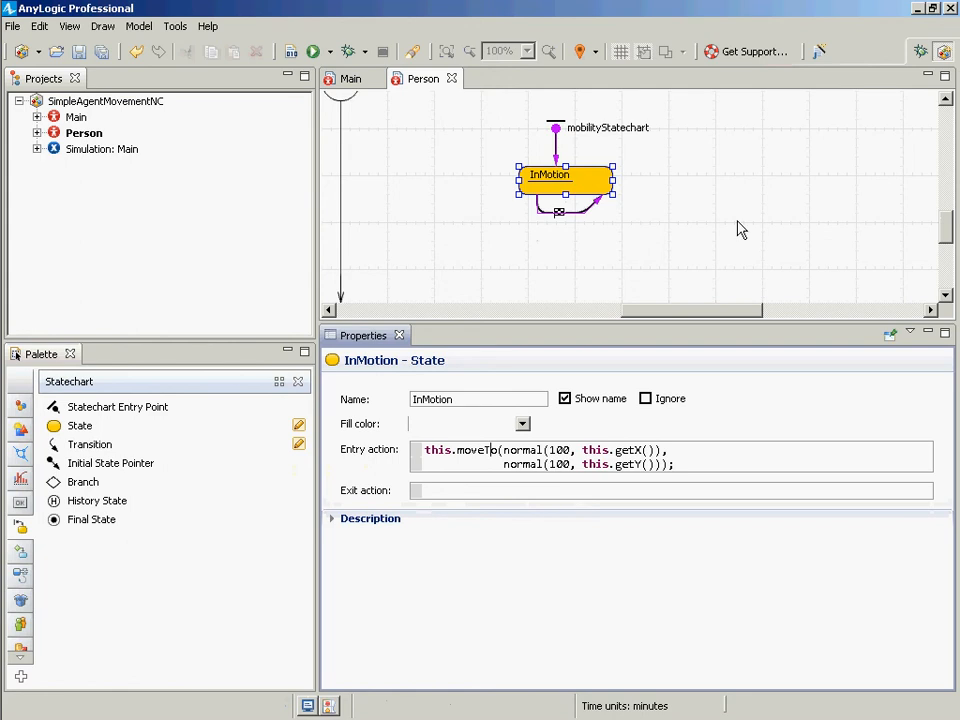
Change the first argument of both normal() calls in InMotion's entry action to 20 and save the model.
click(572, 451)
key(ctrl+shift+Left)
text(20)
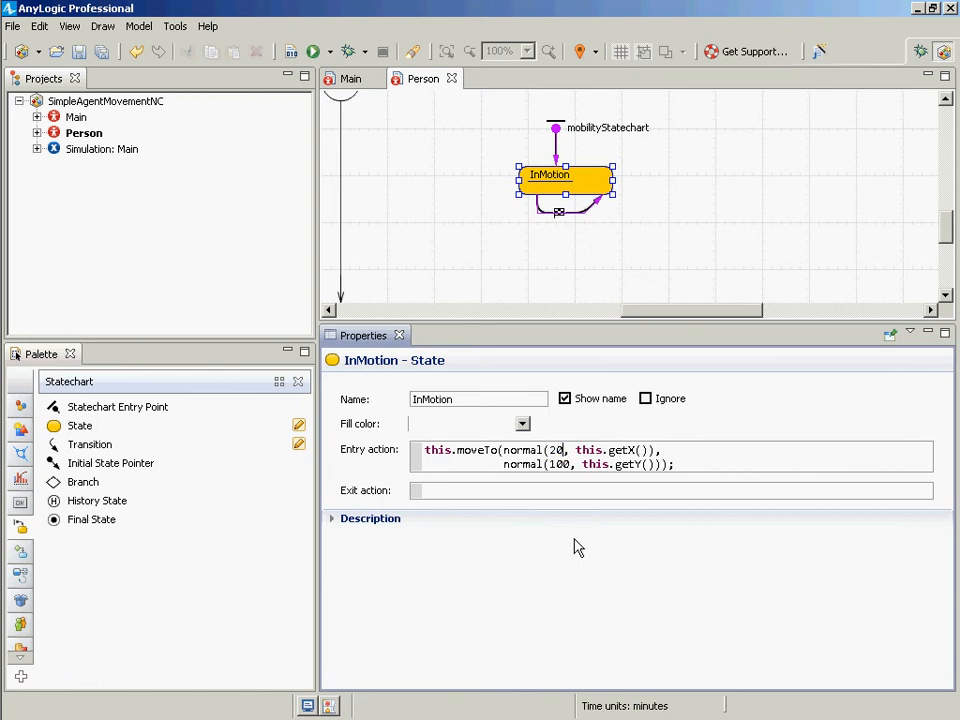
key(Down)
key(ctrl+shift+Right)
text(20)
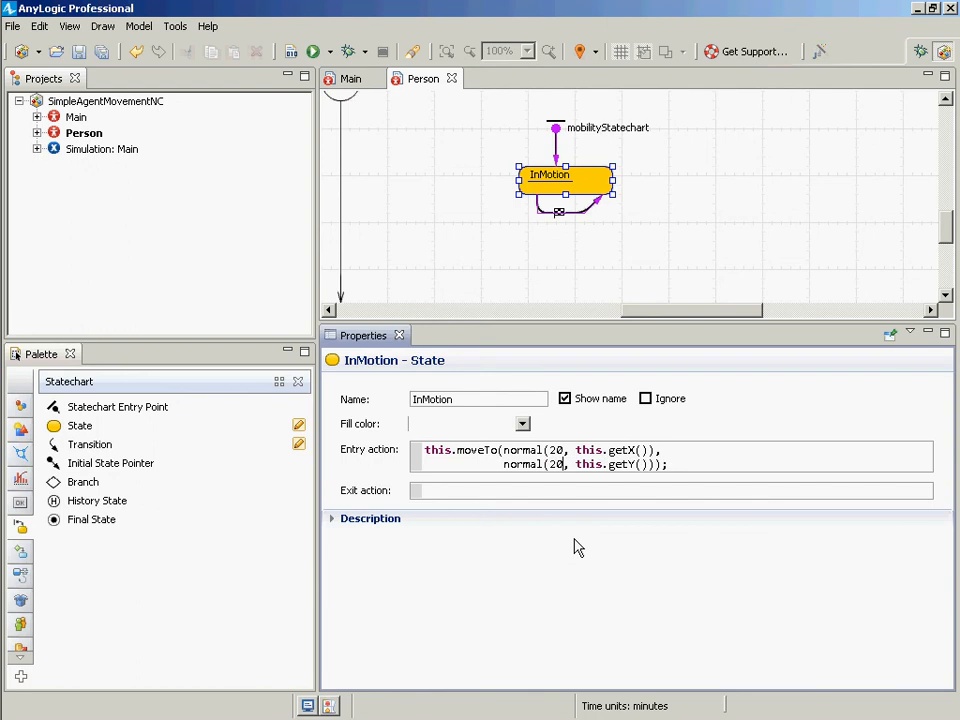
key(ctrl+s)
key(ctrl+s)
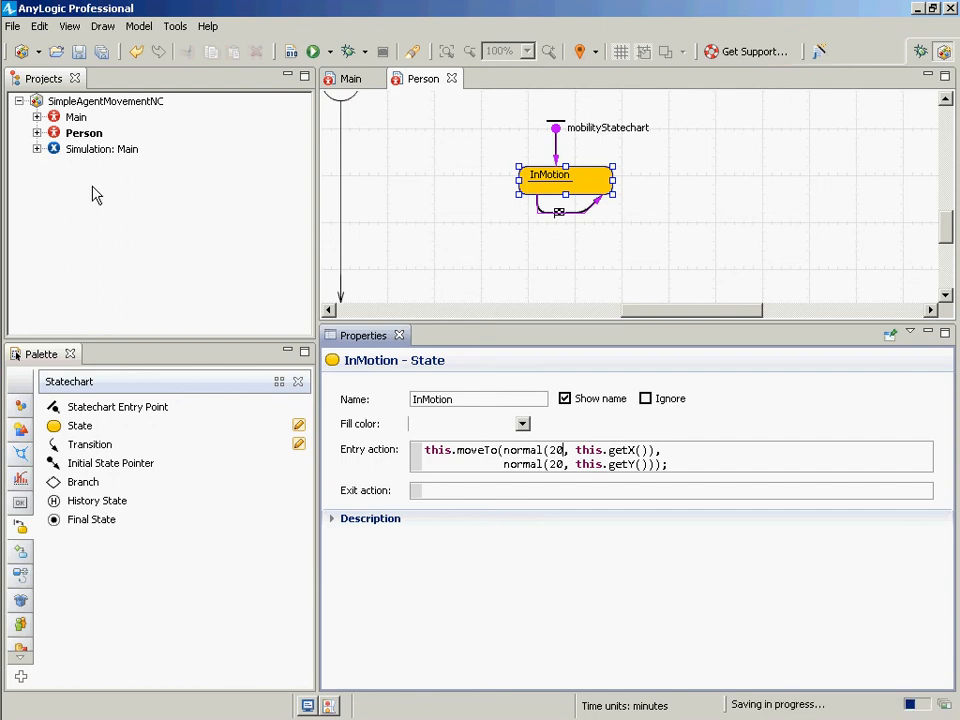
Run the Simulation experiment and speed its execution up to x25.
click(555, 214)
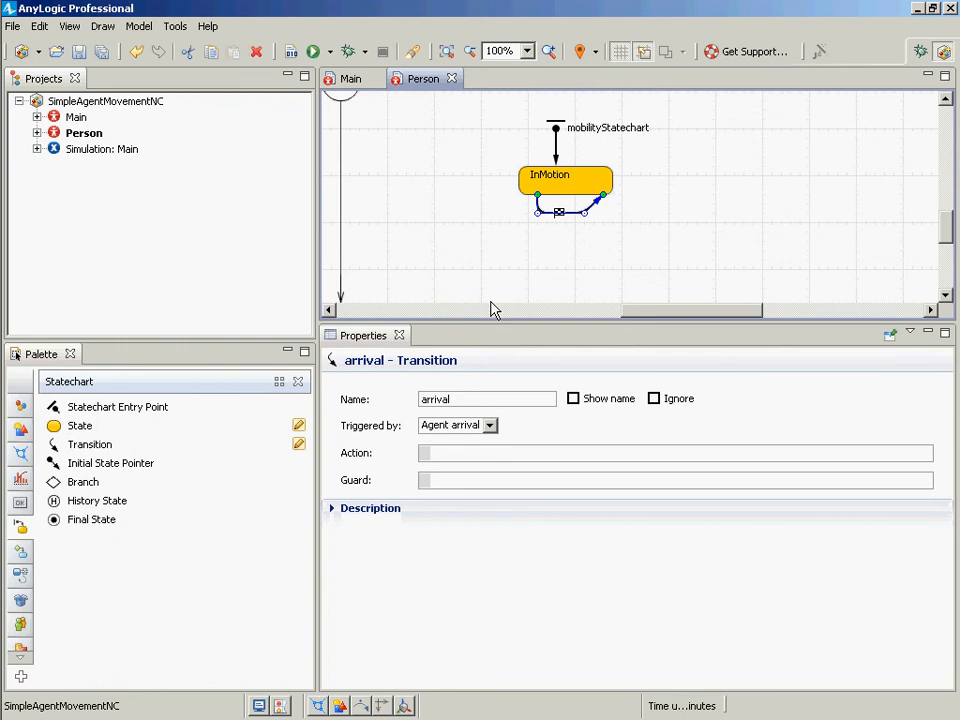
right_click(103, 152)
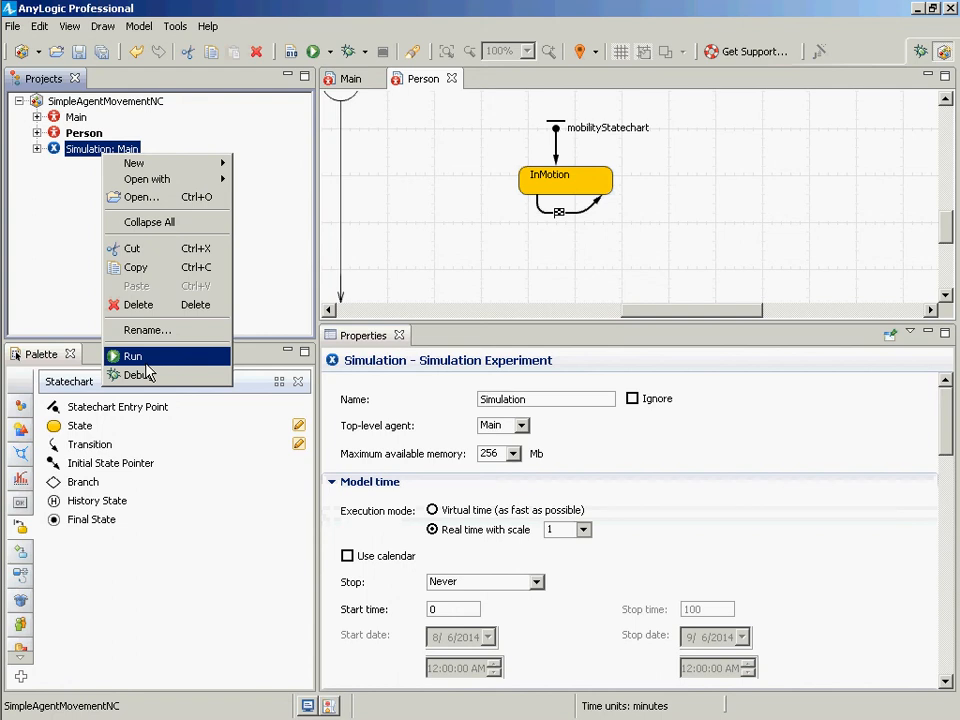
click(146, 362)
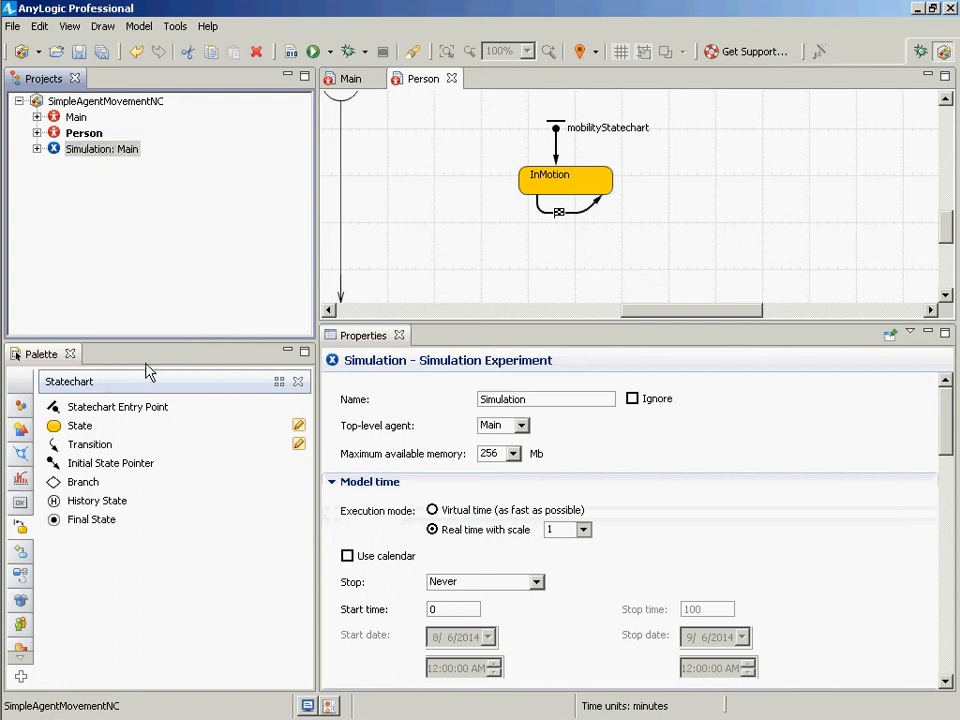
click(118, 147)
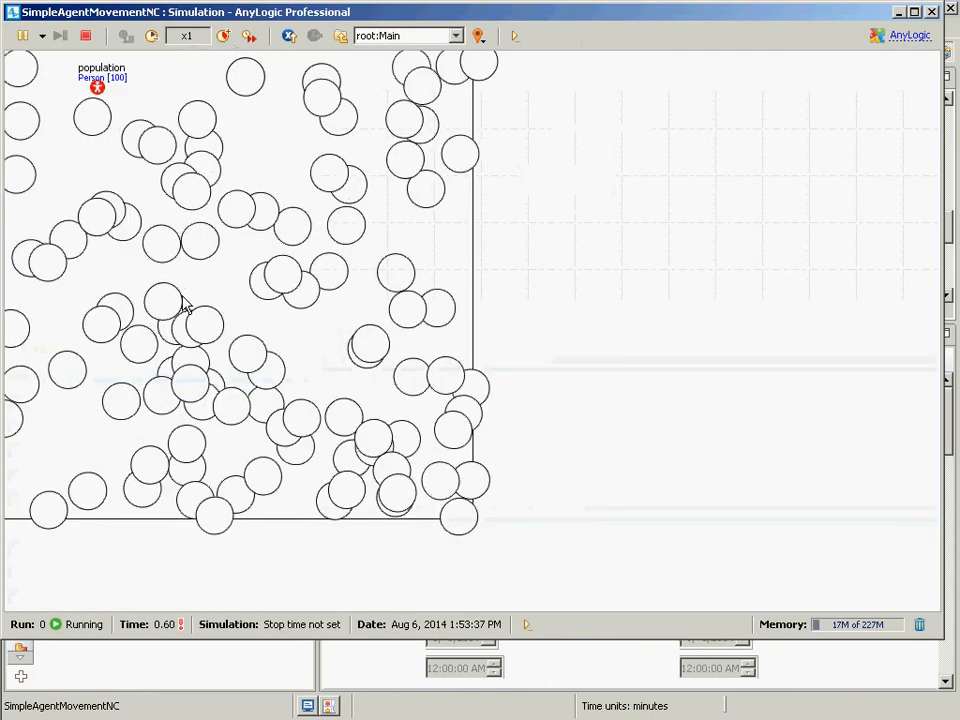
click(223, 36)
click(223, 36)
click(222, 37)
click(222, 37)
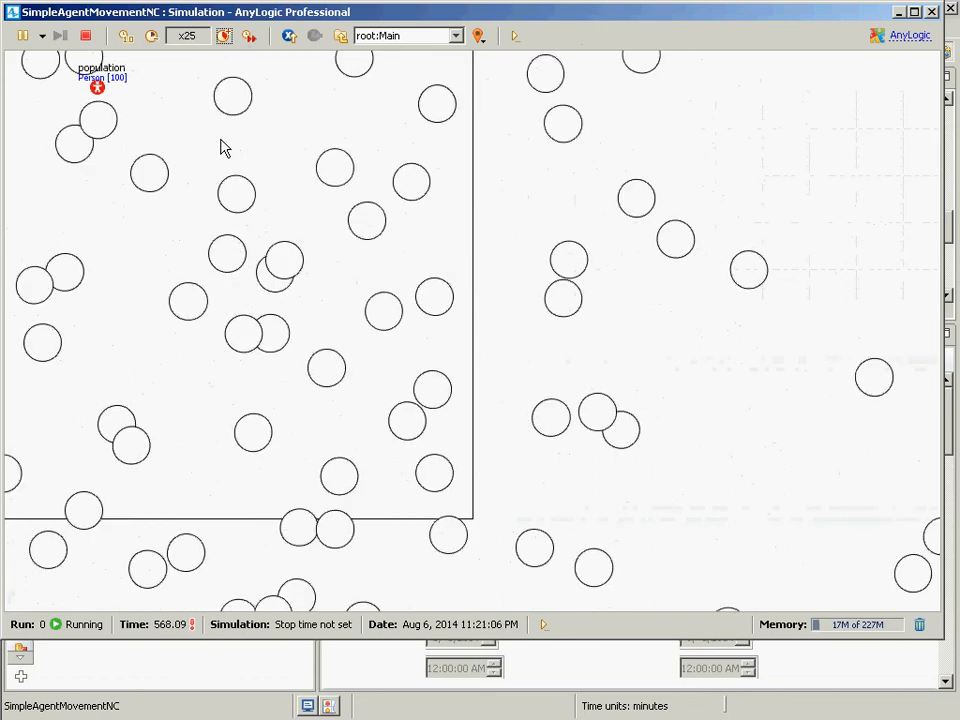
Examine how far the agents wander relative to the rectangle, raising the speed to x50, and close the simulation.
key(alt+Tab)
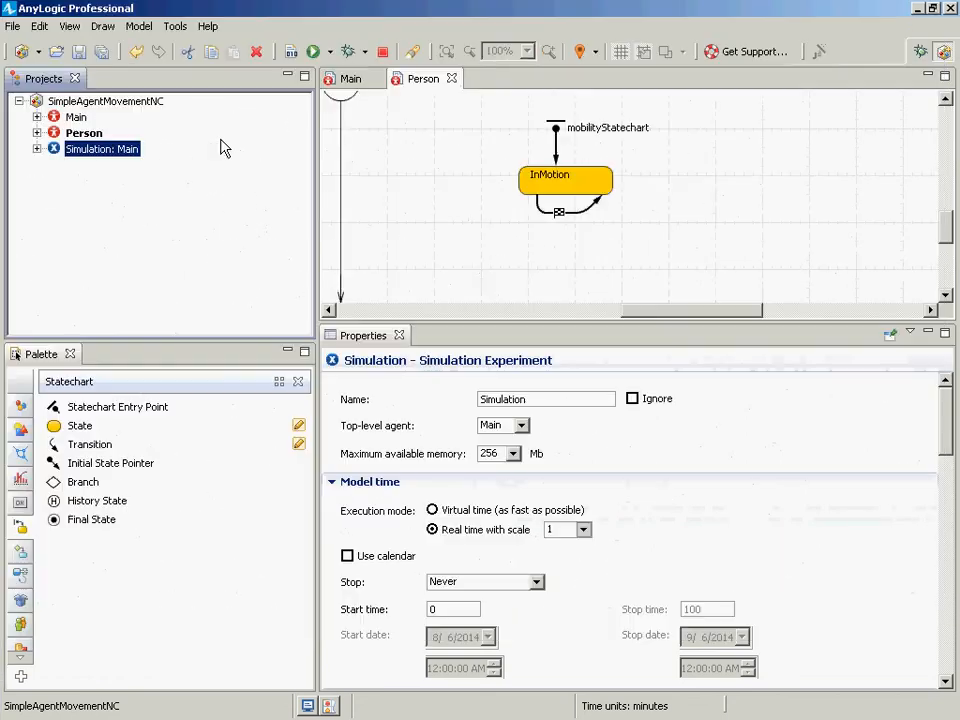
key(alt+Tab)
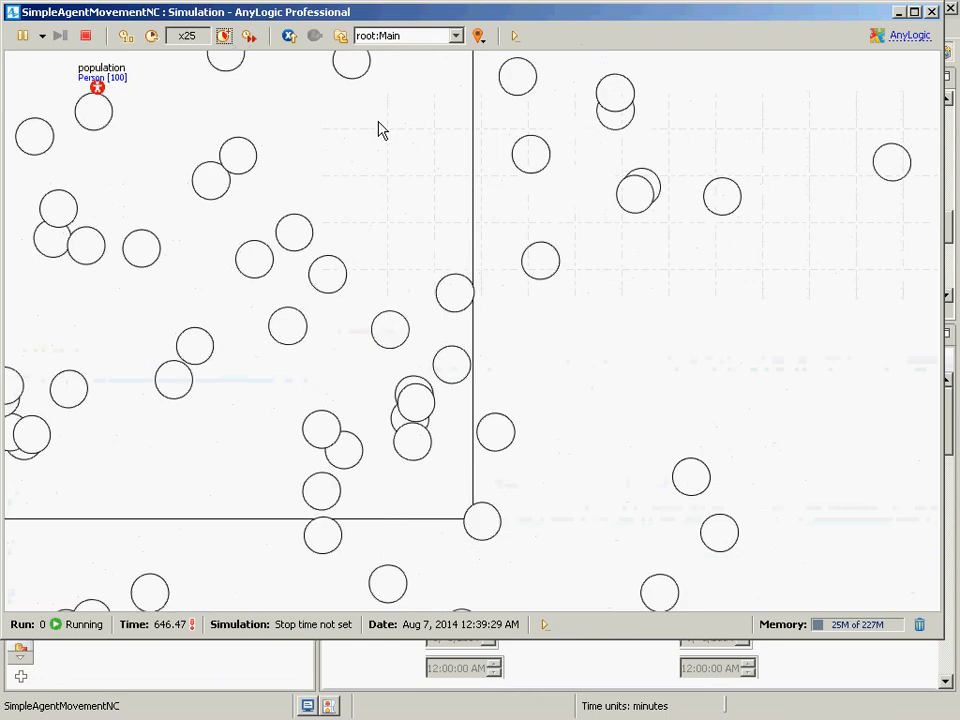
scroll(420, 155, down, 5)
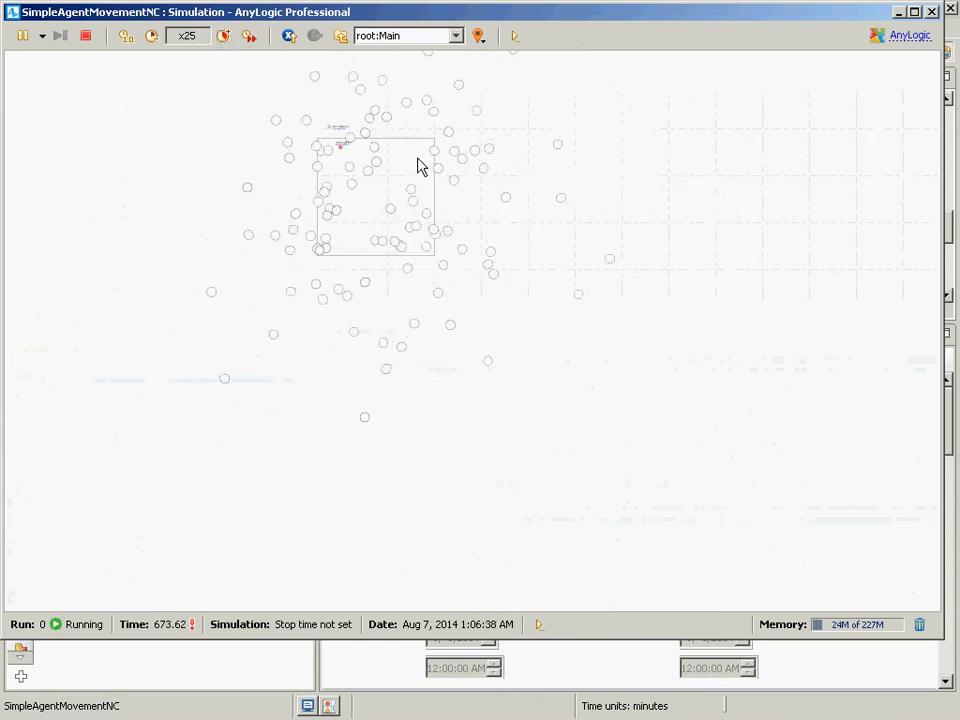
scroll(418, 162, up, 4)
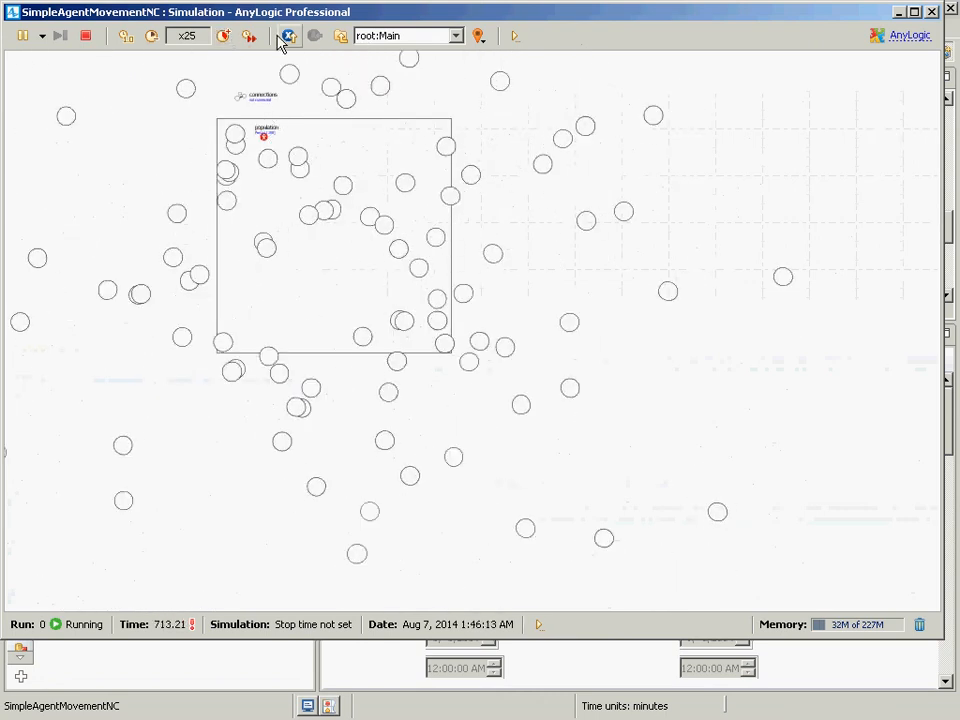
click(224, 35)
scroll(596, 249, down, 3)
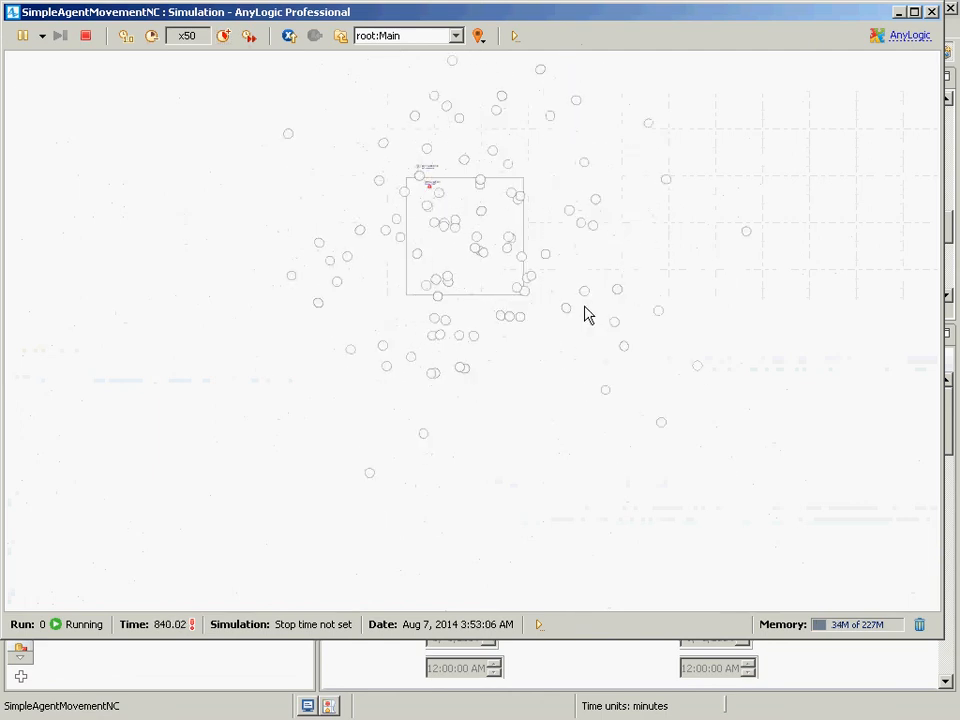
scroll(585, 313, up, 5)
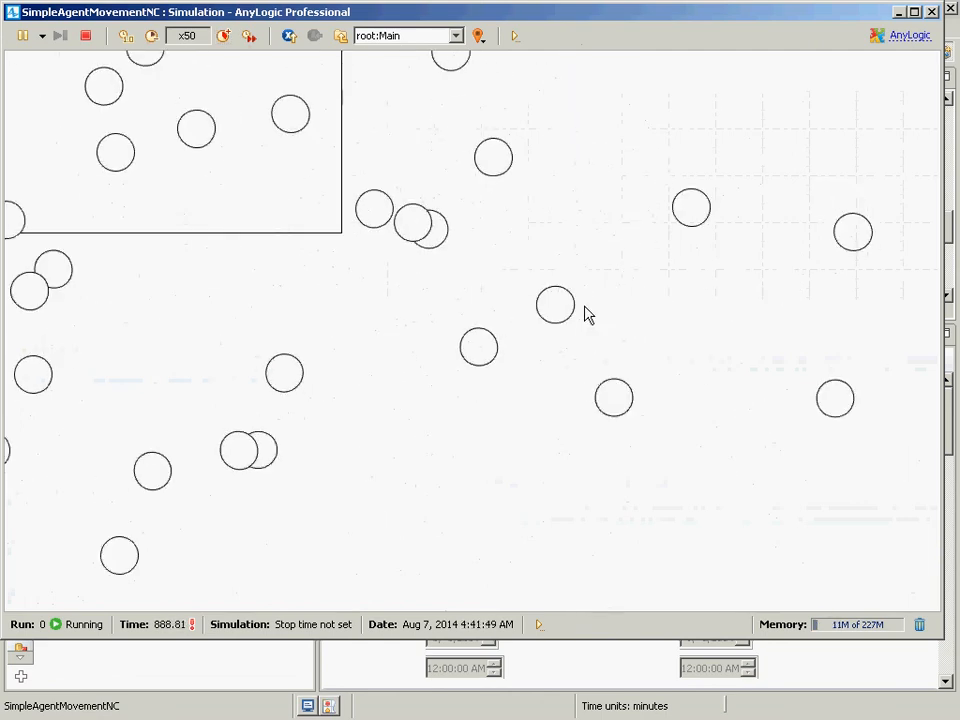
drag(589, 319, 315, 682)
drag(280, 450, 317, 686)
drag(242, 339, 290, 698)
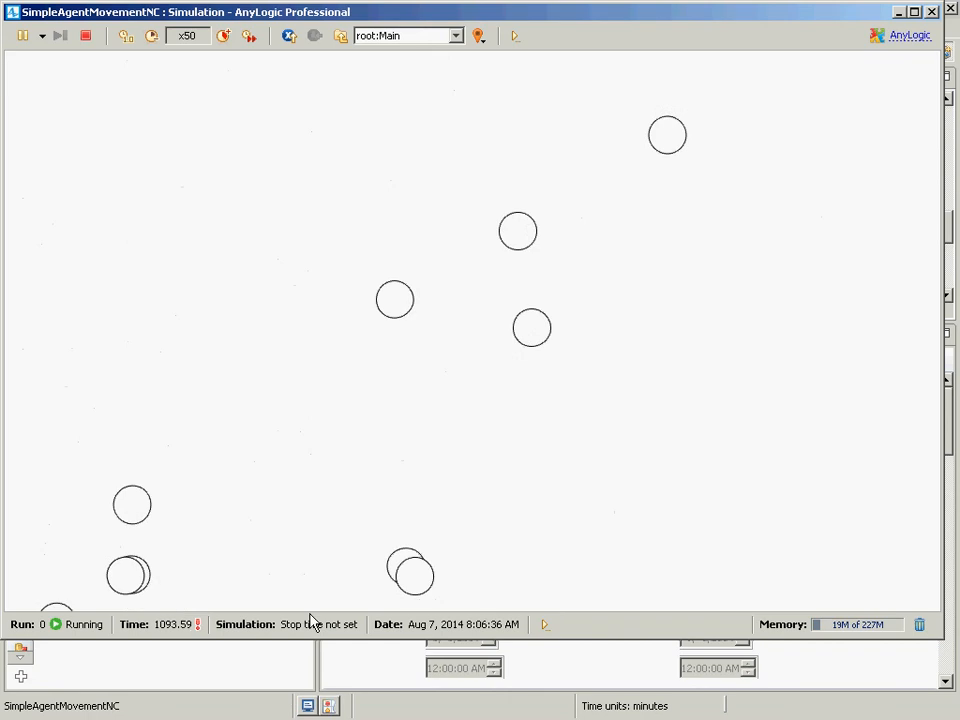
drag(287, 250, 77, 523)
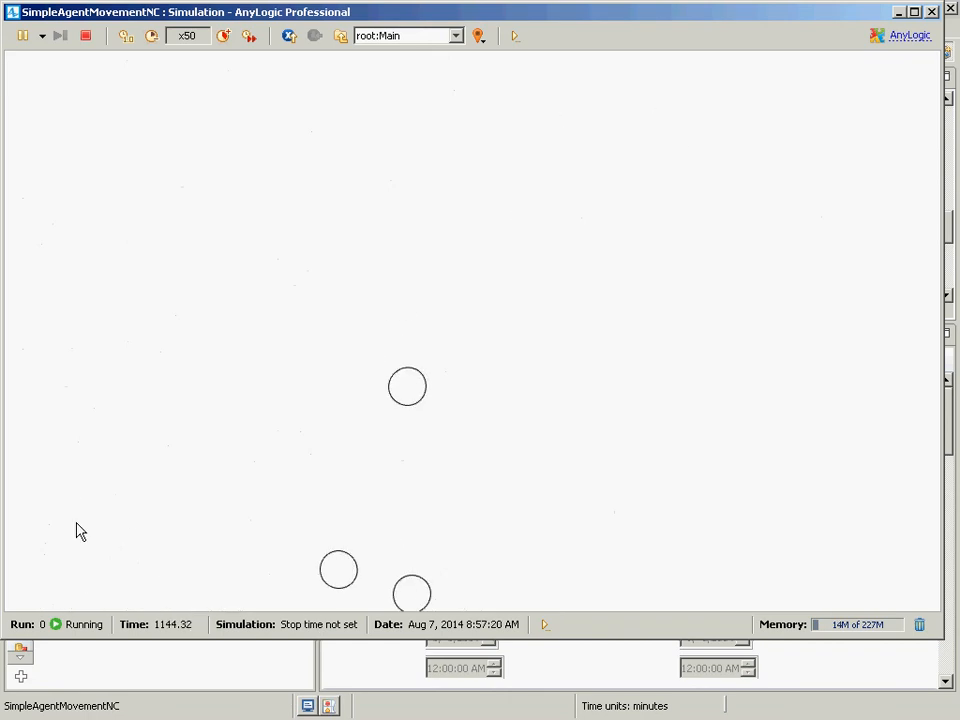
key(alt+Tab)
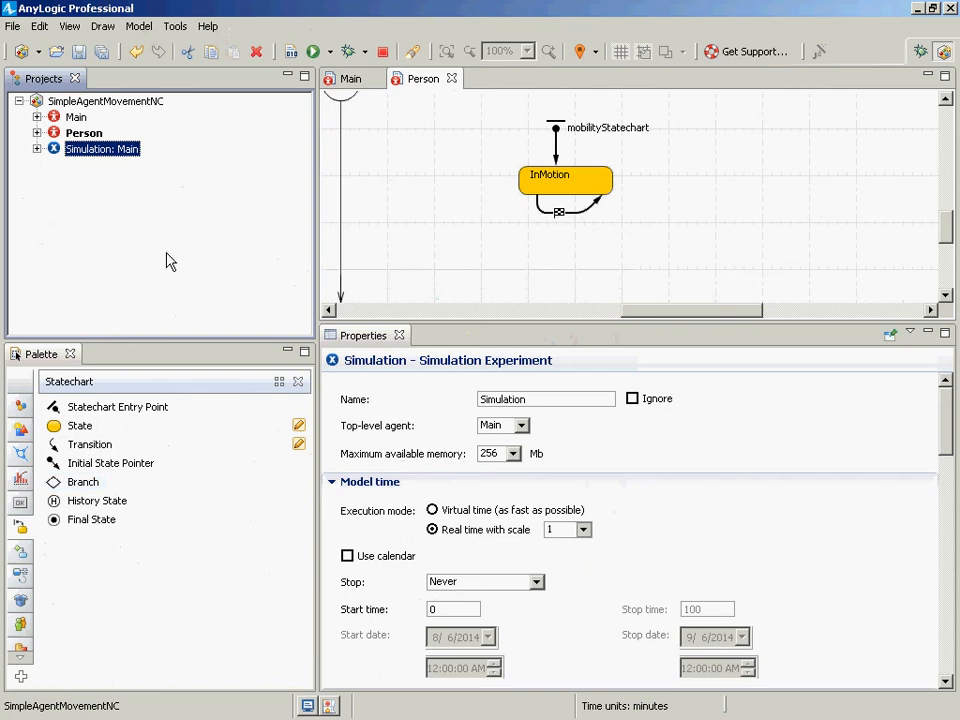
key(alt+Tab)
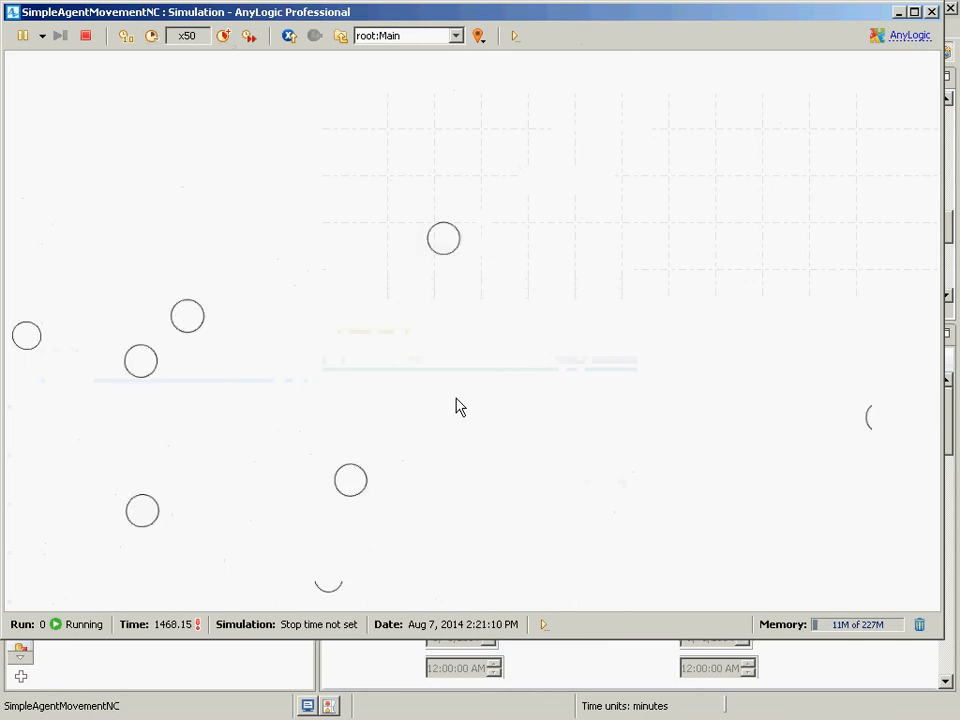
click(931, 11)
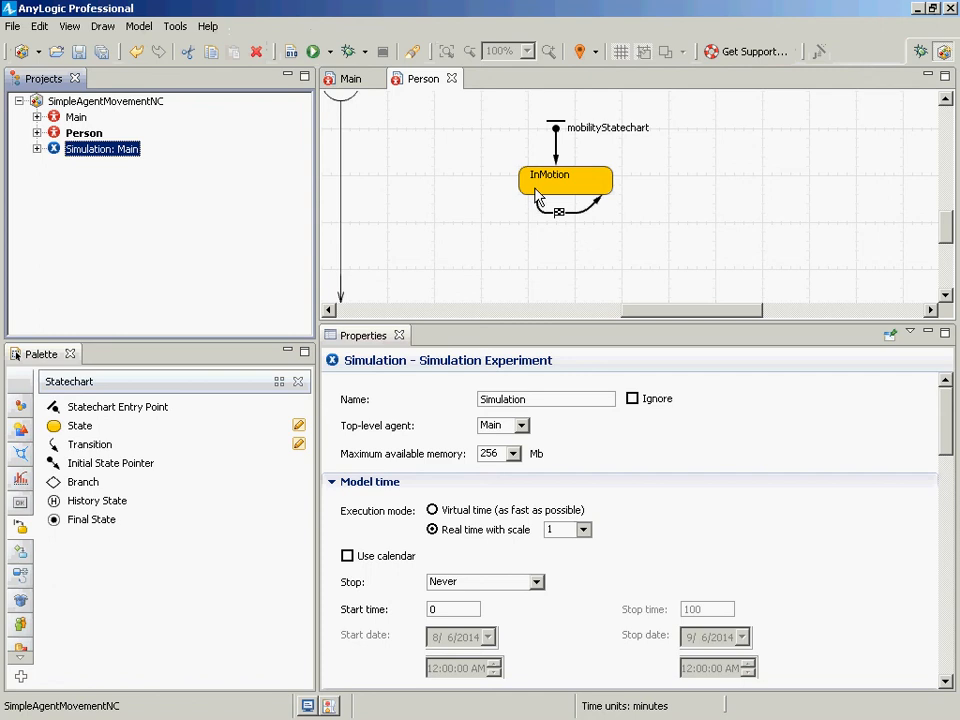
Start the On click action of the rectangle in Main with the loop header for (Person p : population).
click(531, 192)
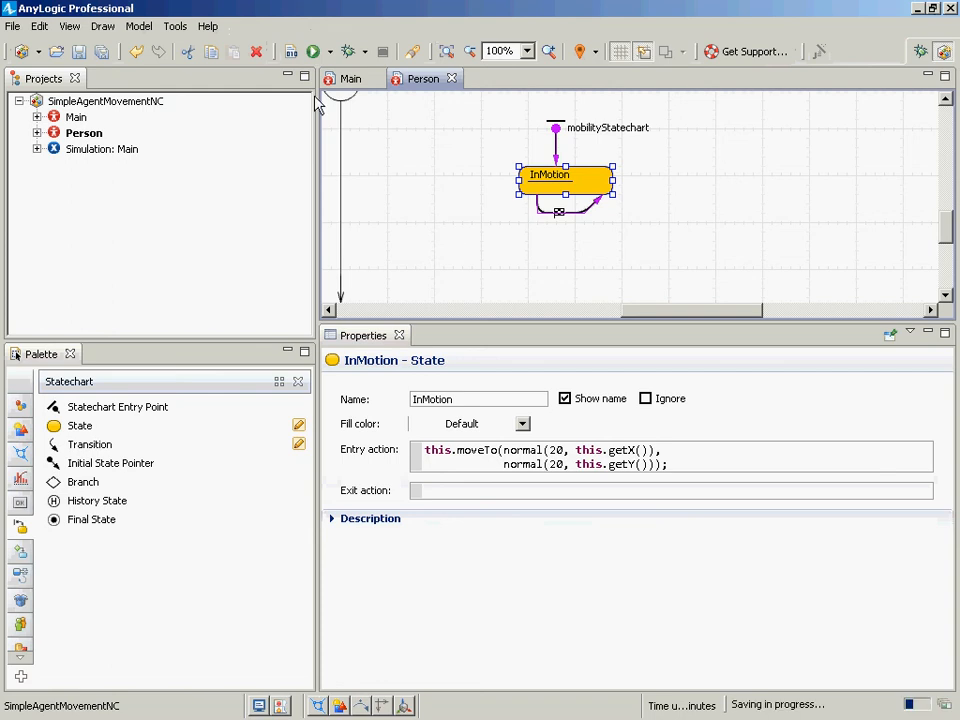
click(74, 117)
double_click(74, 117)
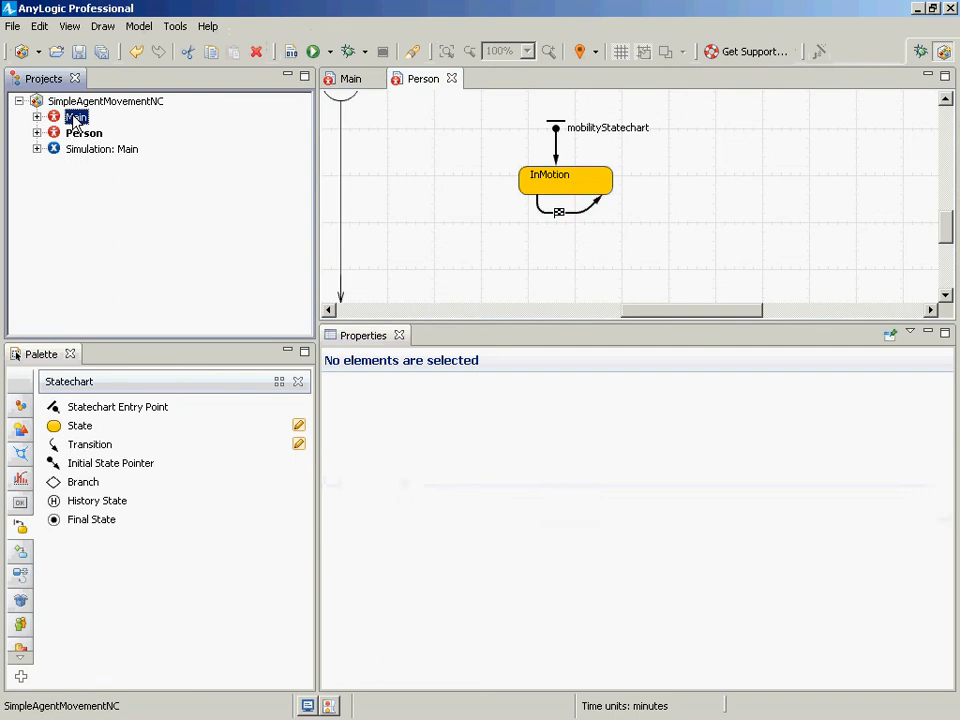
click(563, 209)
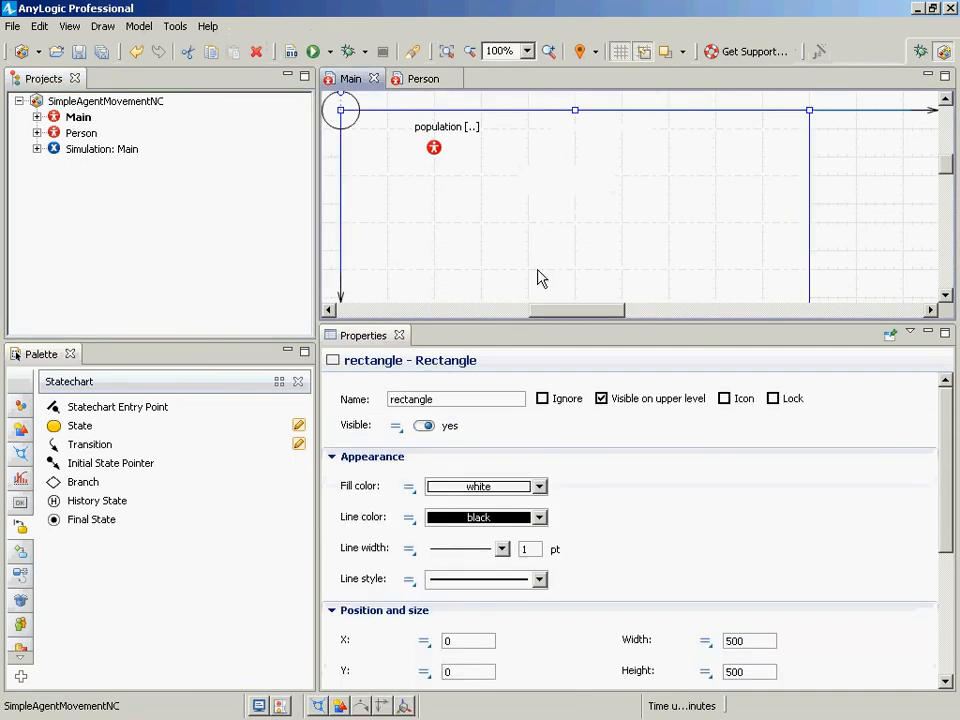
drag(952, 430, 921, 561)
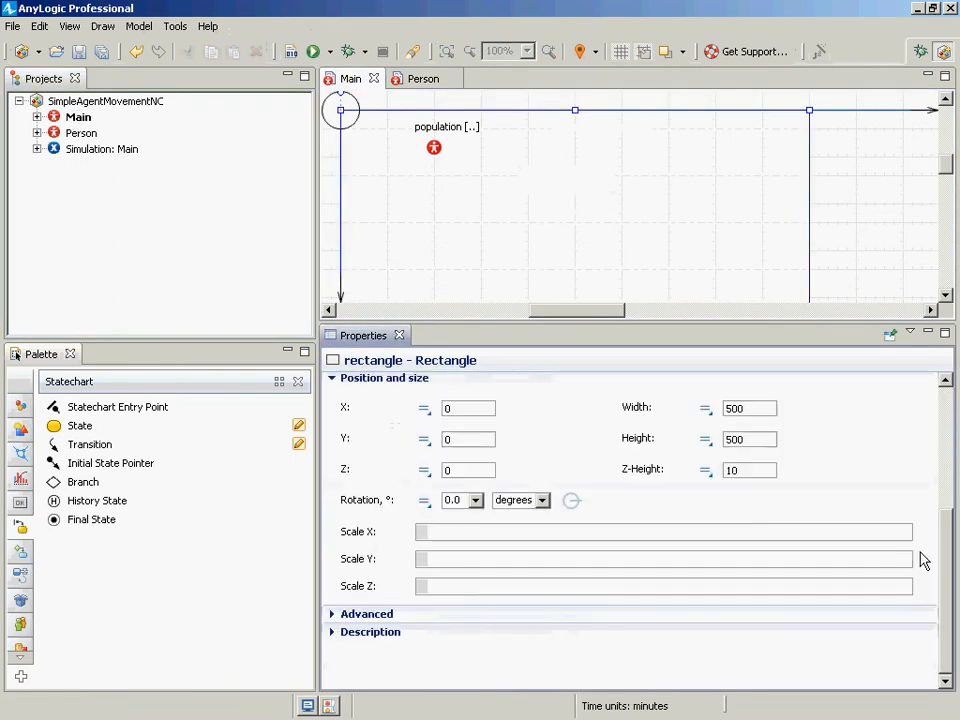
click(331, 614)
scroll(461, 643, down, 3)
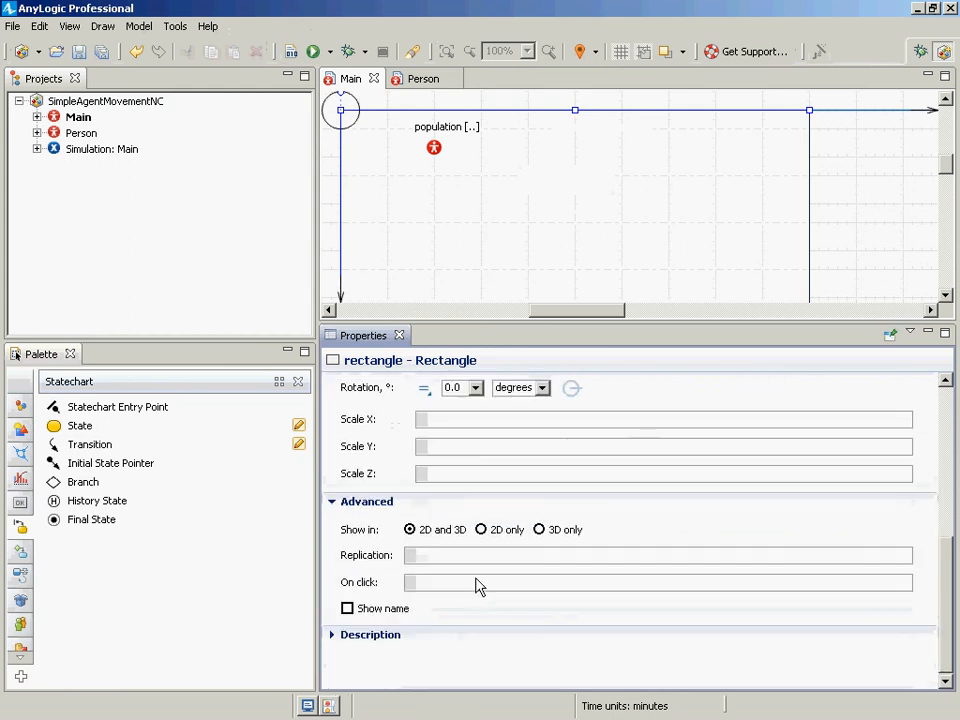
click(474, 584)
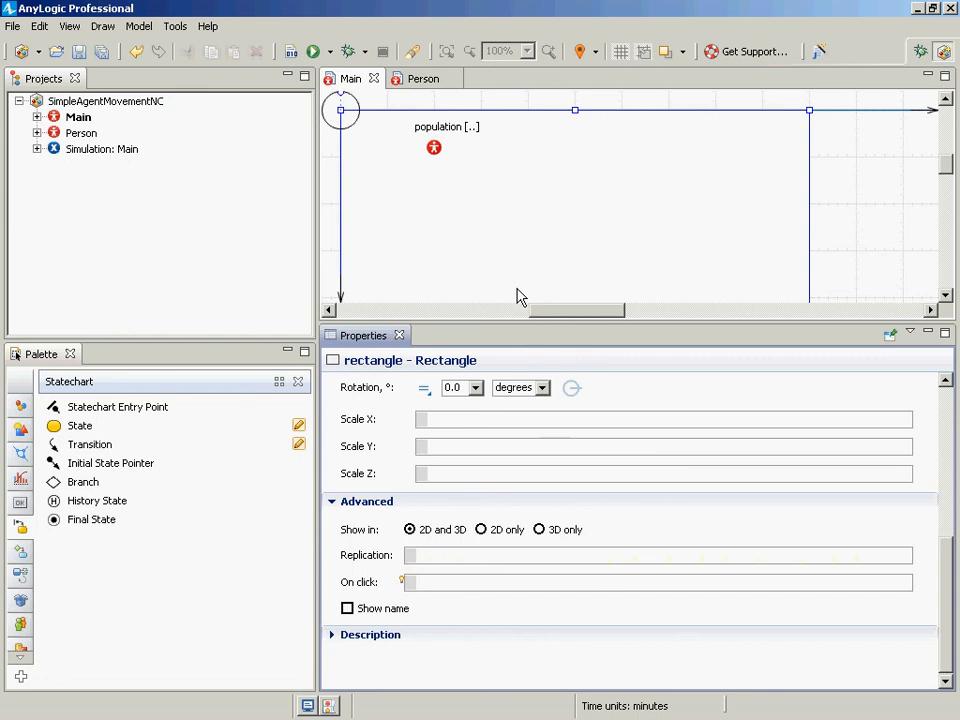
text(for )
text(()
text(Person)
text( p : )
text(pe)
text(pulation))
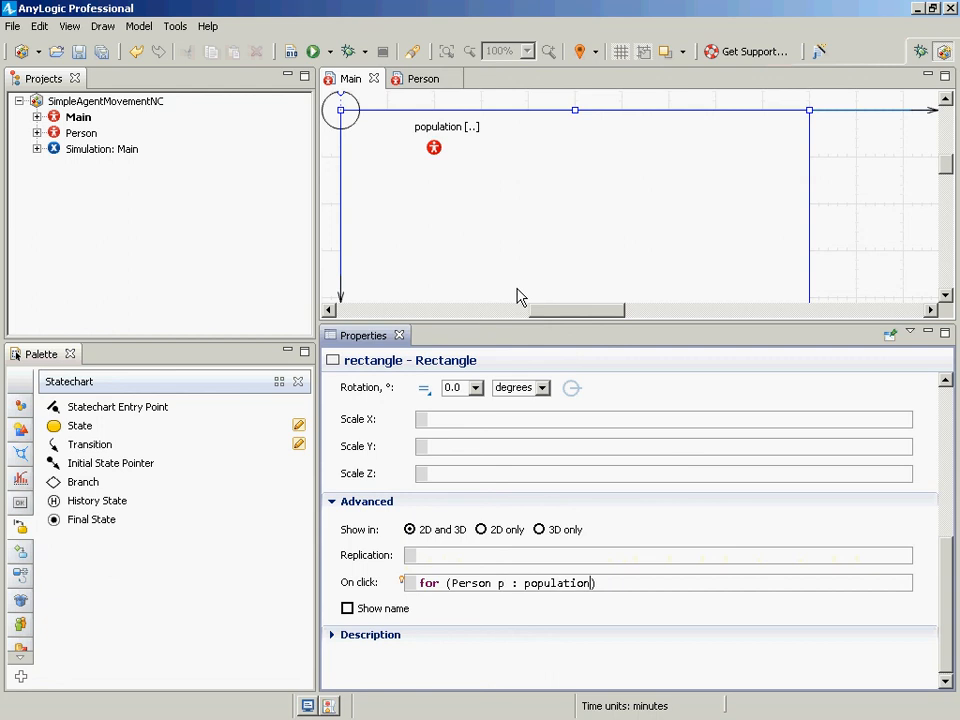
key(Return)
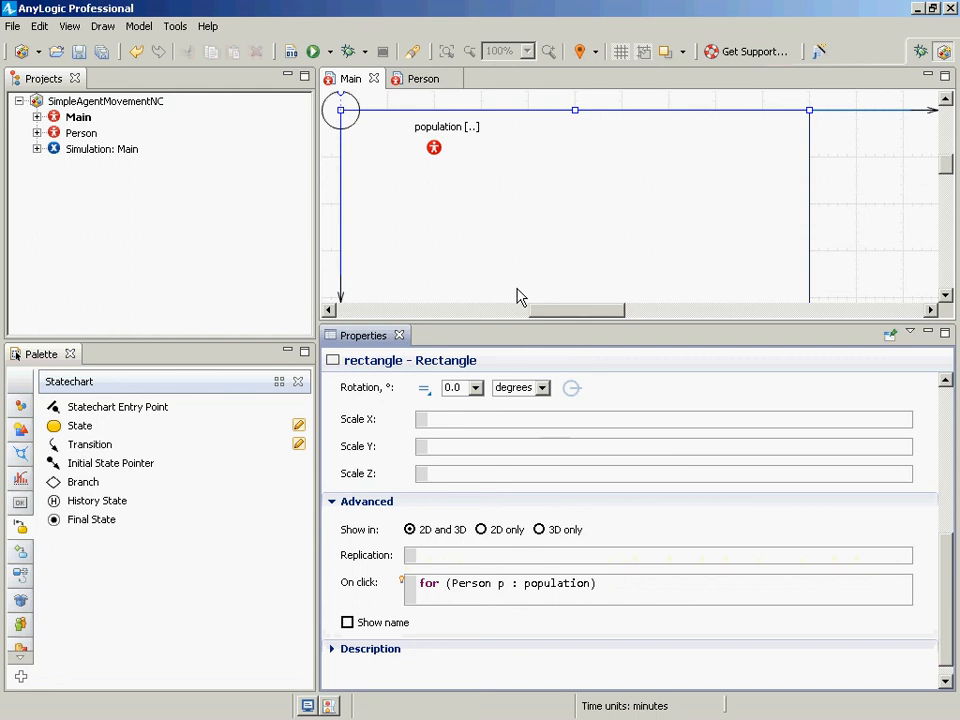
Add p.moveTo(clickx, clicky); as the body of the rectangle's On click loop and build the model.
key(Return)
text(p.moveTo()
key(Delete)
text(clickx, cl)
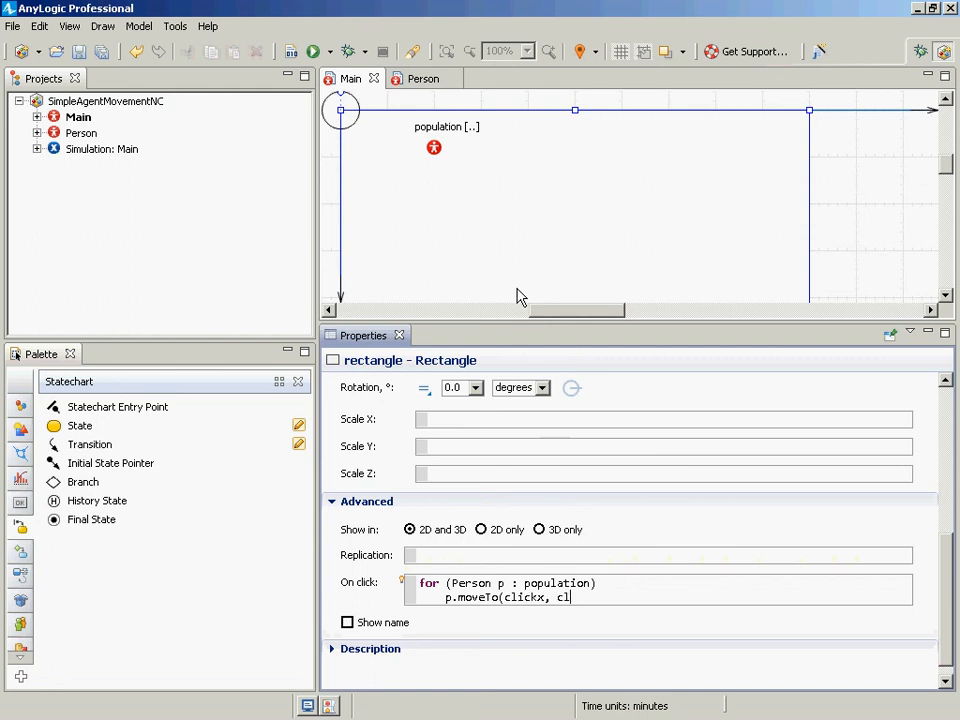
text(icky);)
mouse_move(402, 583)
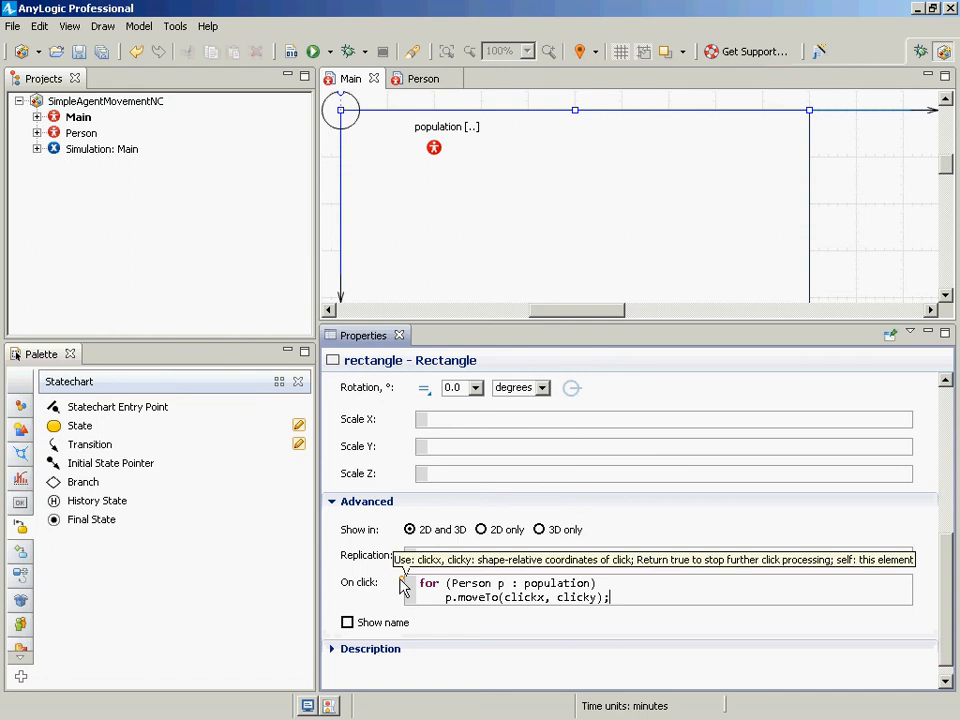
click(292, 54)
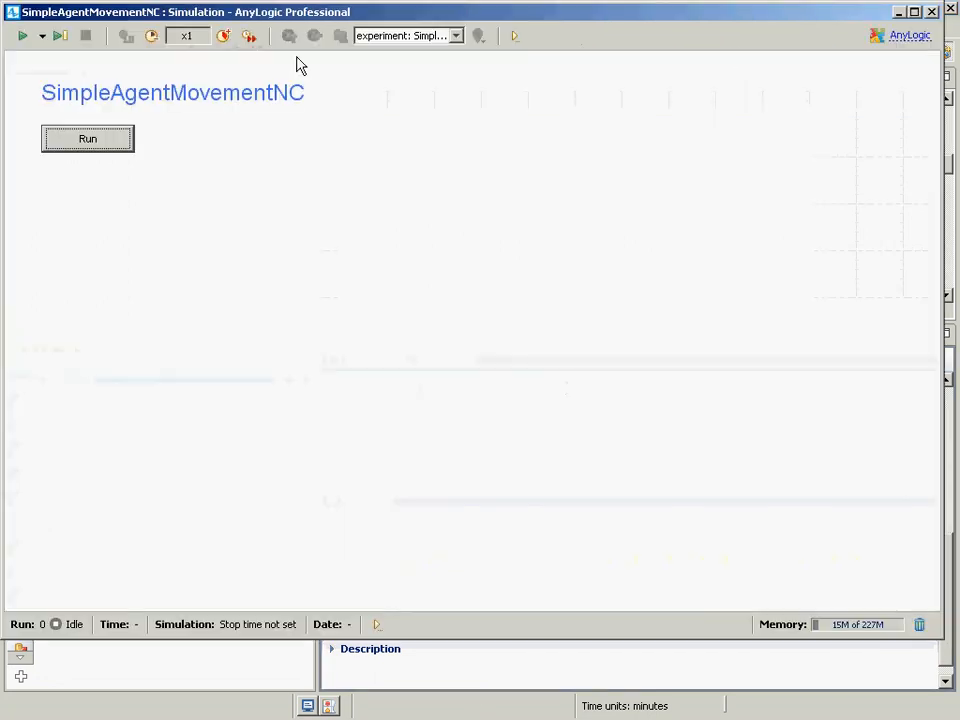
click(933, 14)
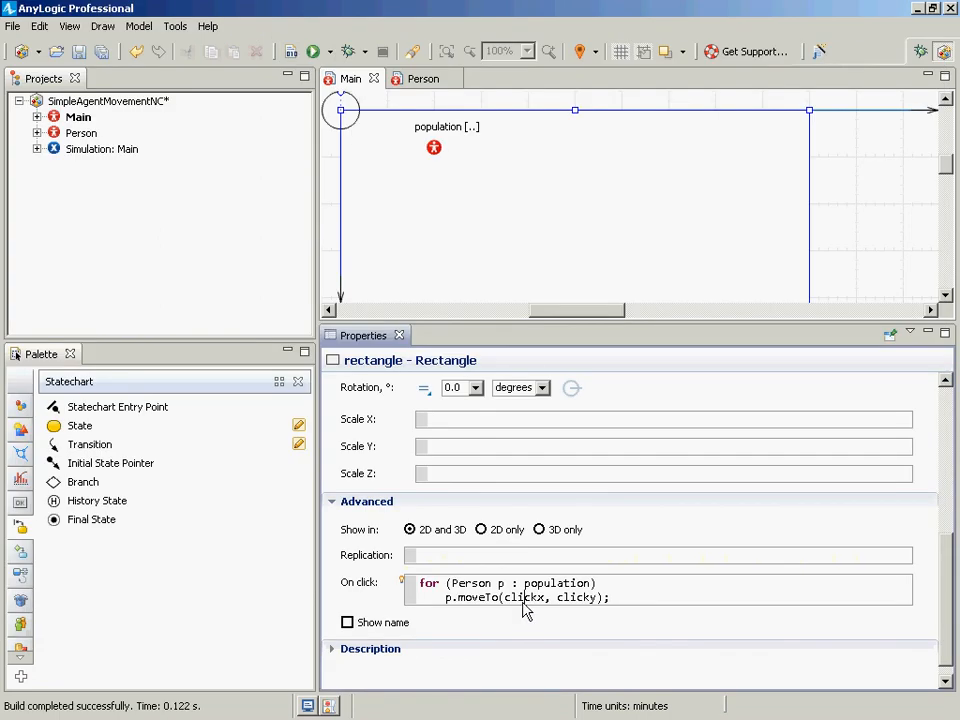
Copy the rectangle's On click code and replace the text in the untitled Notepad document with it.
key(ctrl+a)
key(ctrl+c)
click(560, 177)
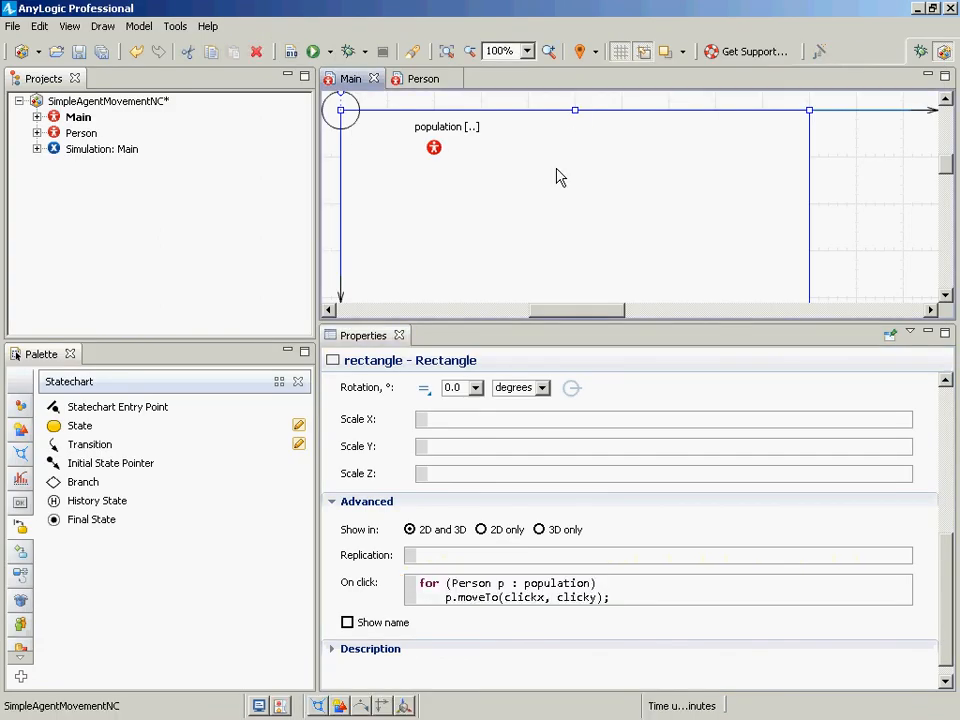
key(alt+Tab)
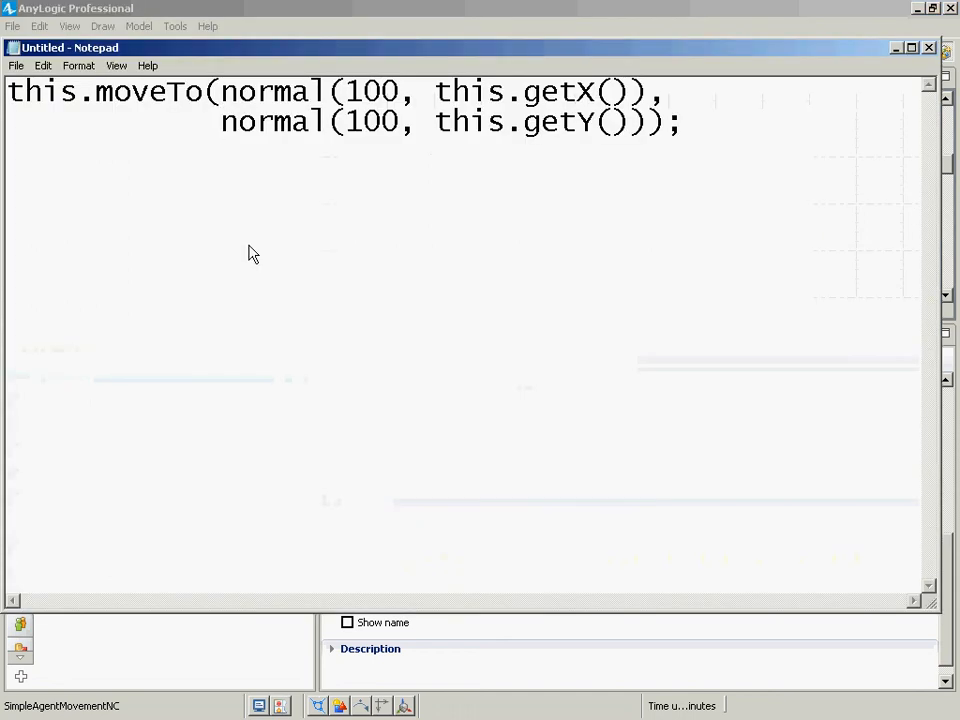
key(ctrl+a)
key(ctrl+v)
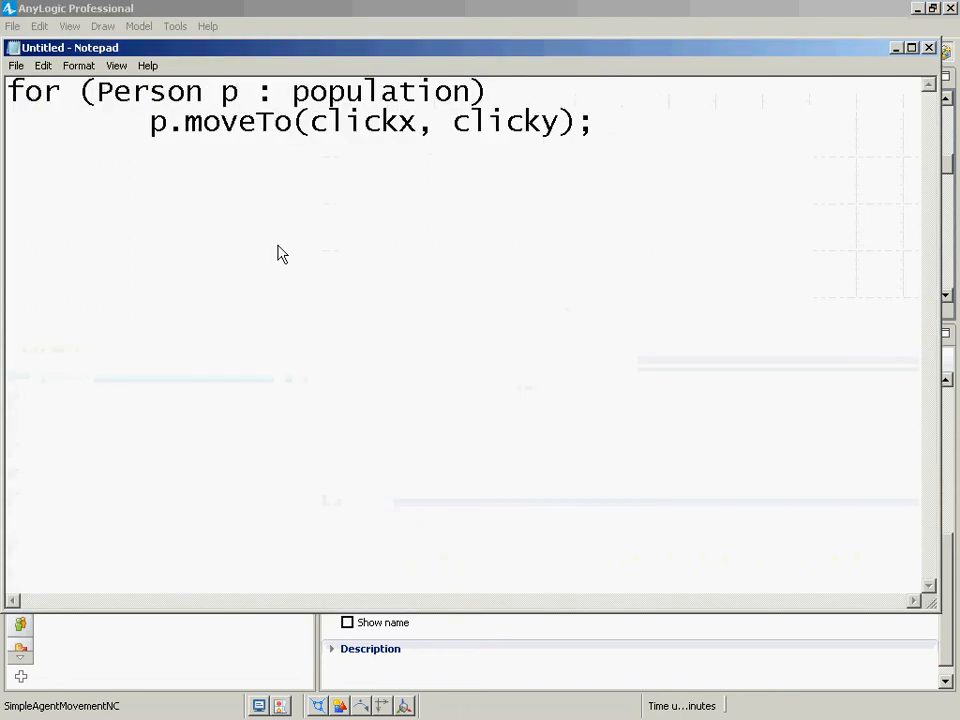
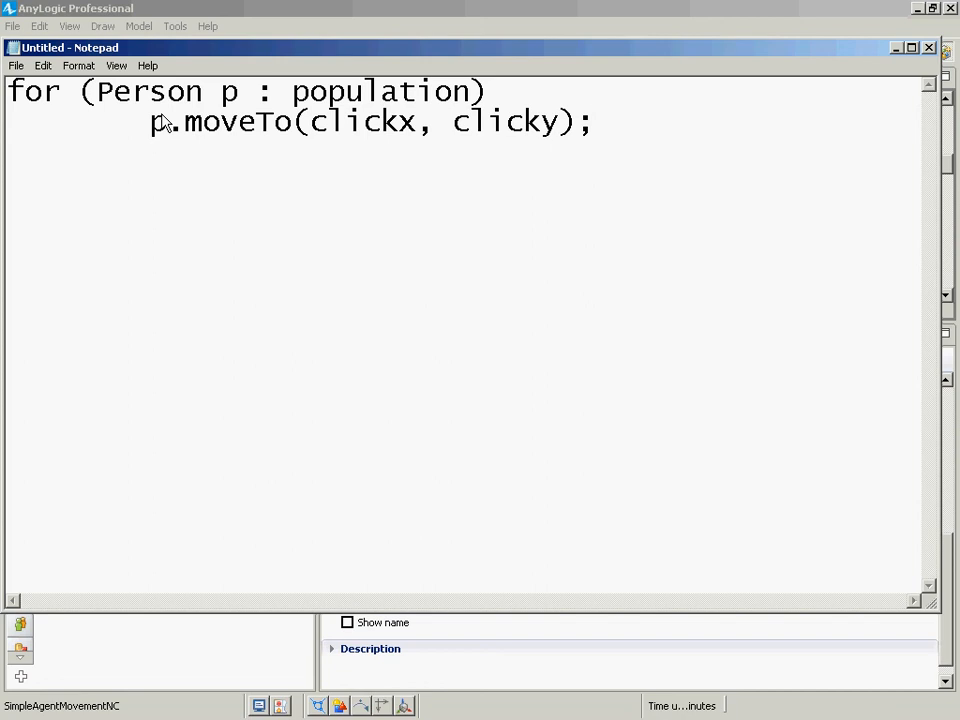
Switch back to AnyLogic, save the model and run the Simulation experiment at x5 speed.
key(alt+Tab)
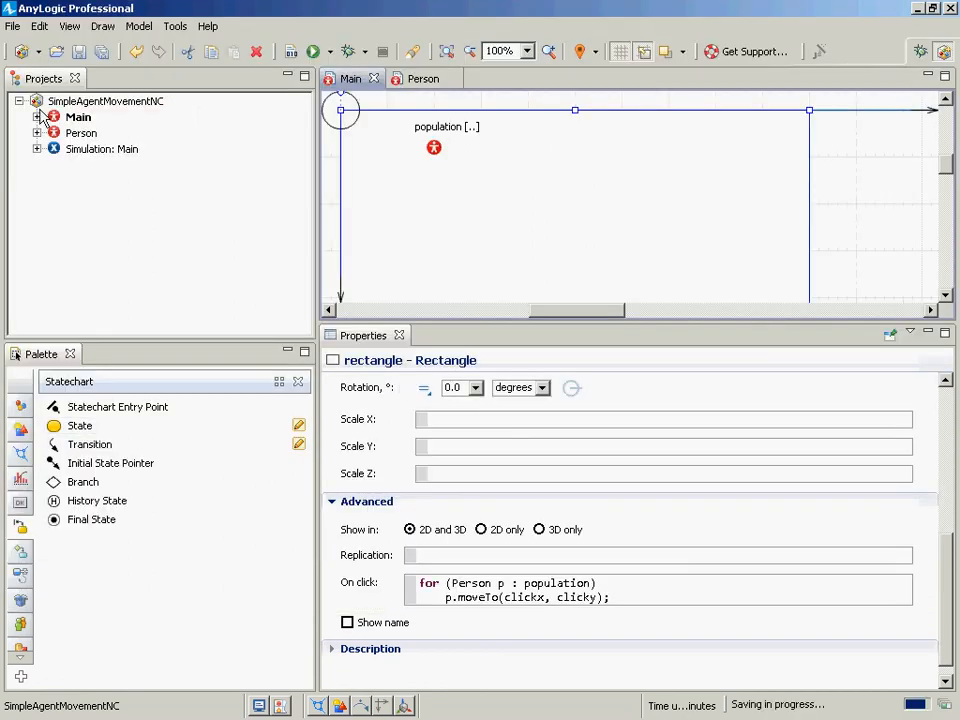
right_click(92, 150)
click(92, 150)
right_click(92, 150)
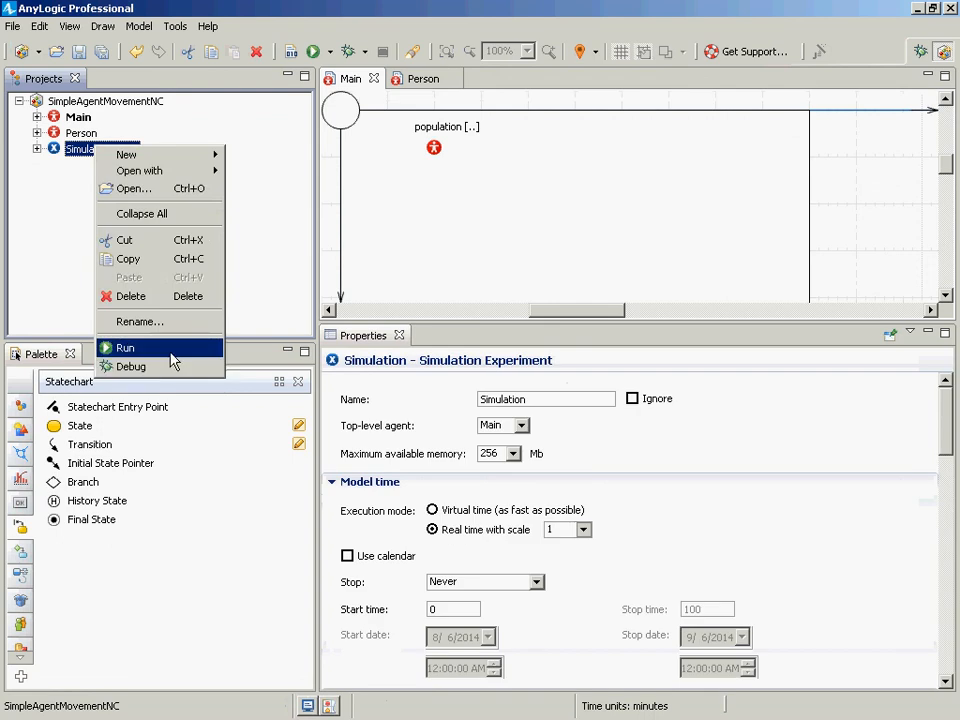
click(172, 350)
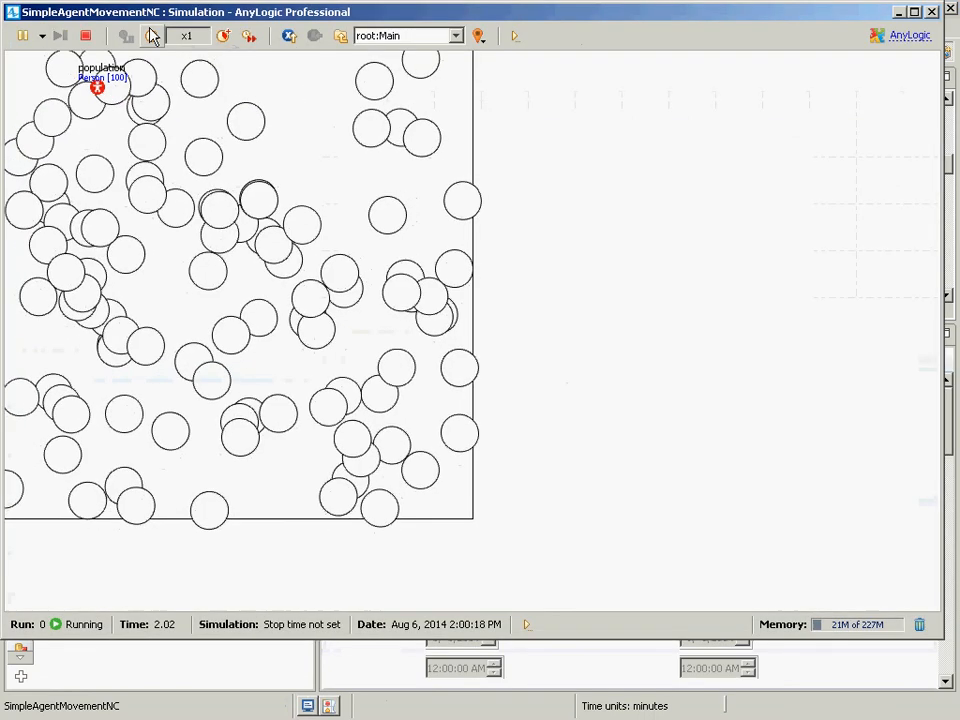
click(223, 36)
click(223, 36)
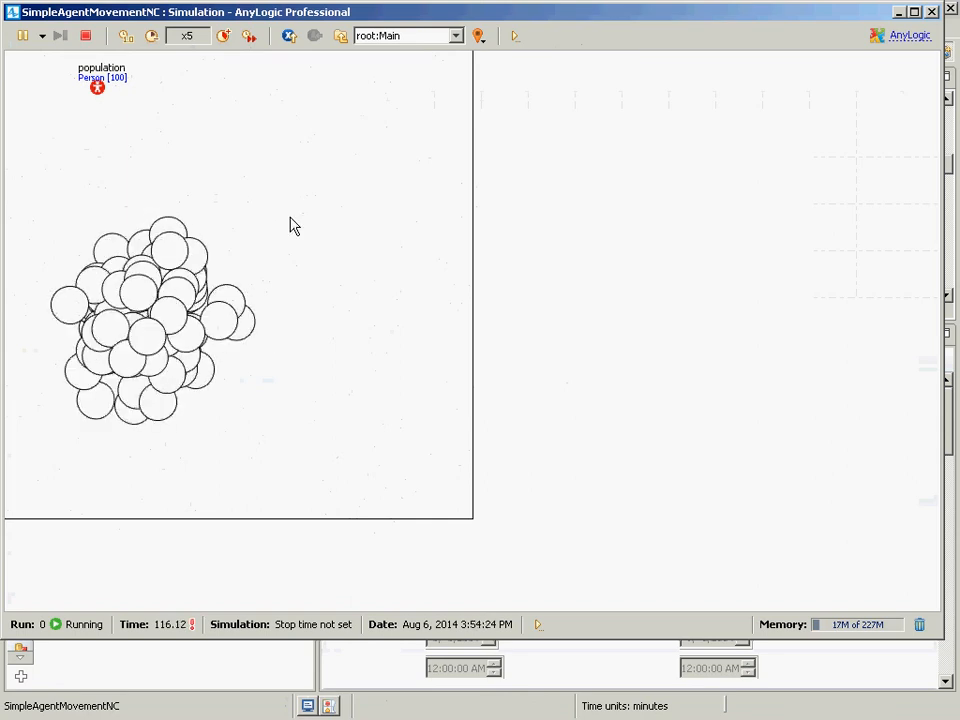
Raise the speed to x25, send the agents to a point near the rectangle's centre and close the simulation.
click(223, 36)
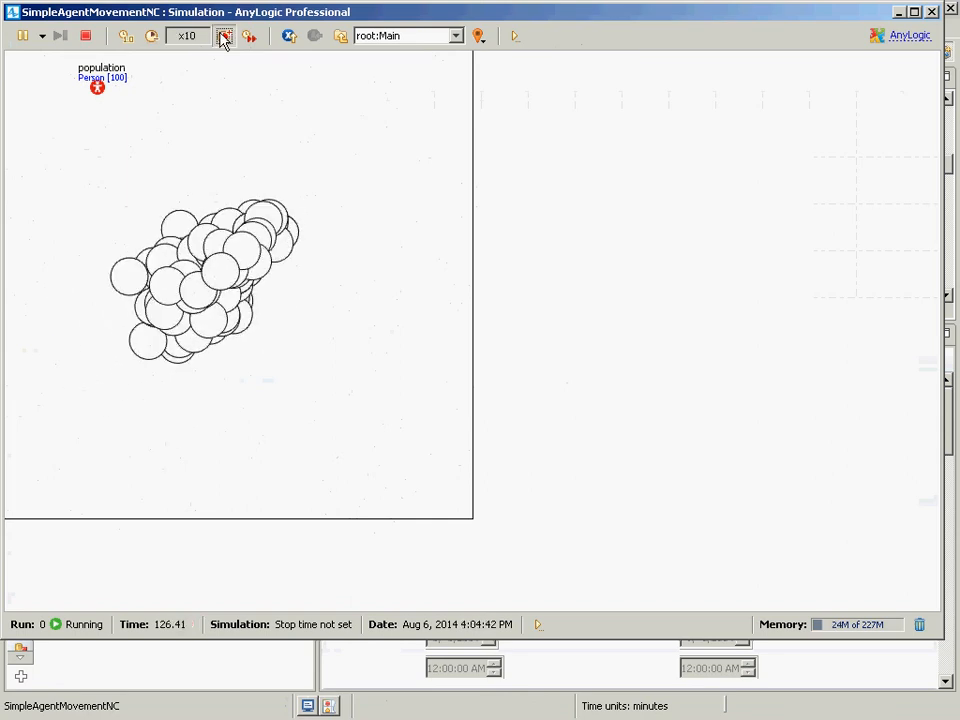
click(223, 36)
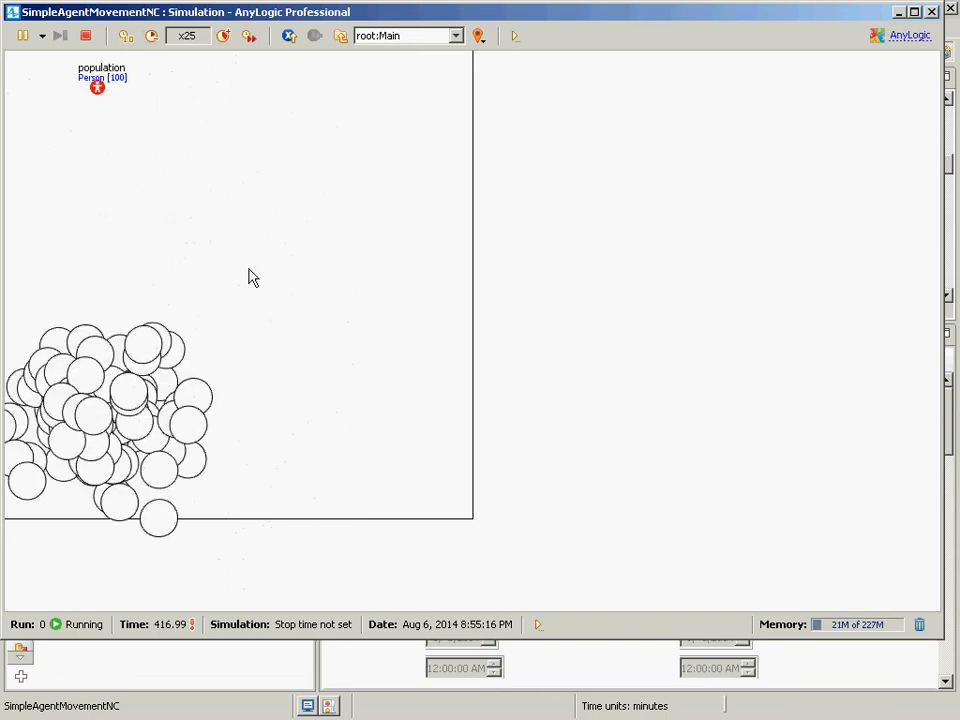
click(248, 269)
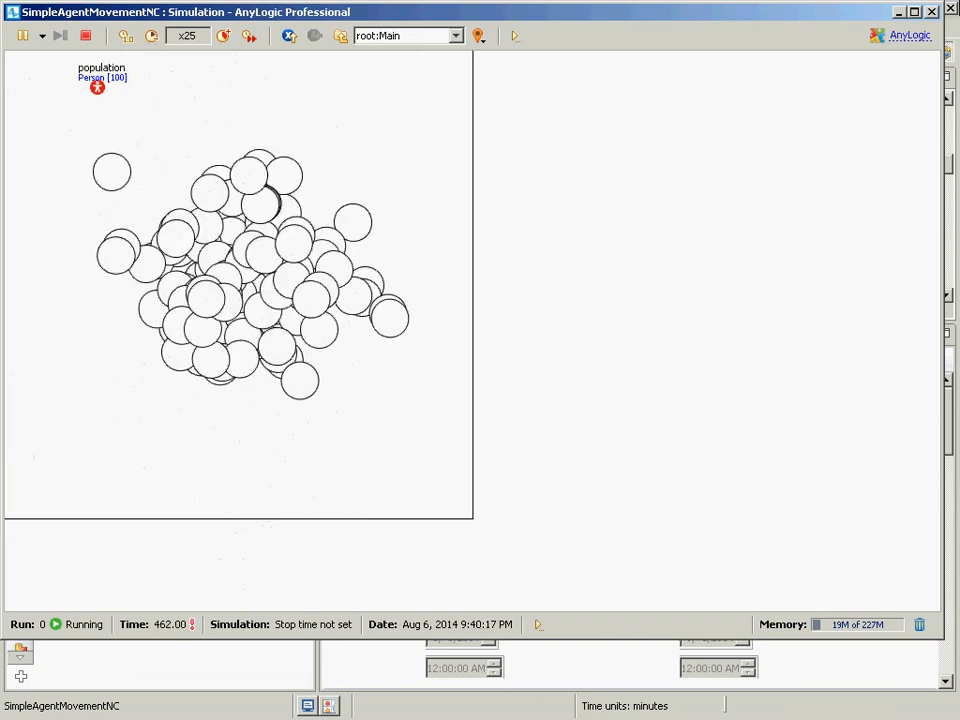
click(931, 11)
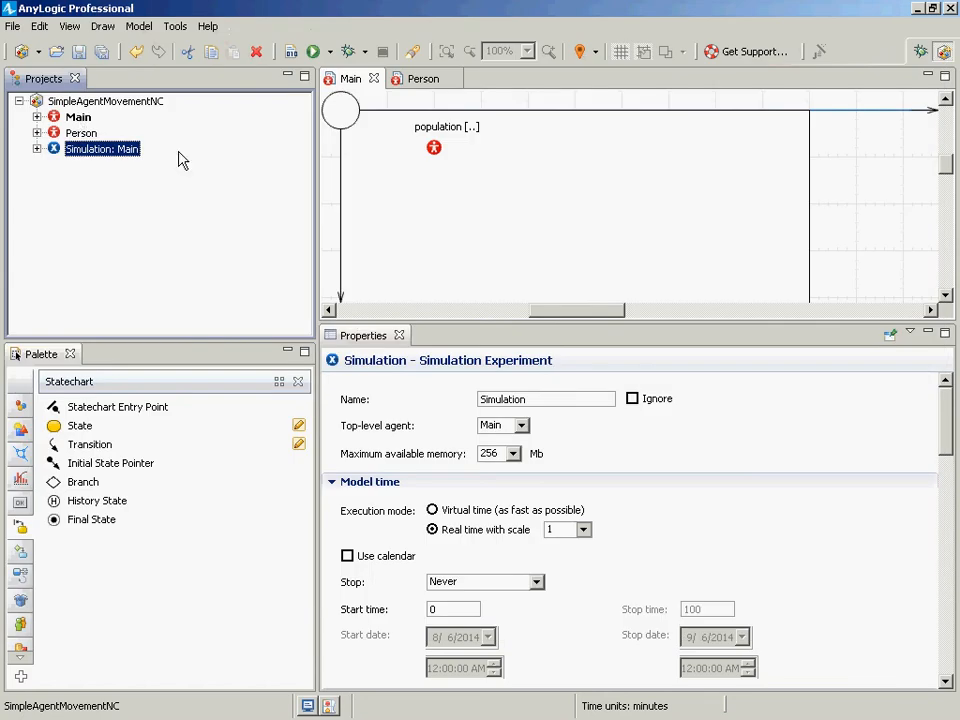
Review the On click code in the rectangle's advanced properties in Main and its enlarged copy in Notepad.
click(410, 250)
click(410, 250)
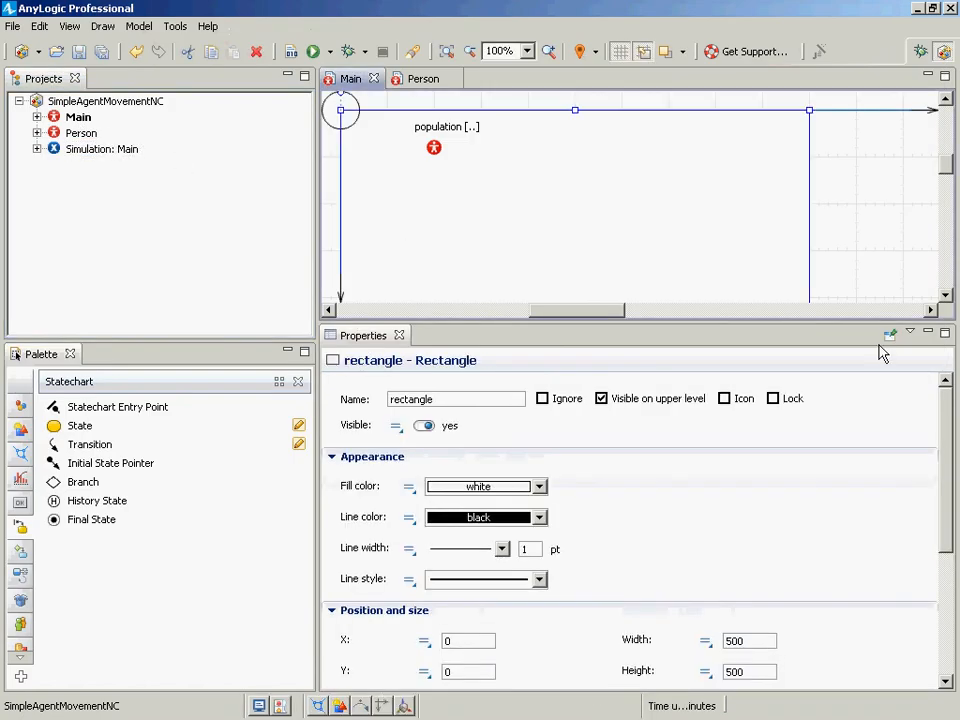
drag(947, 447, 934, 385)
click(651, 150)
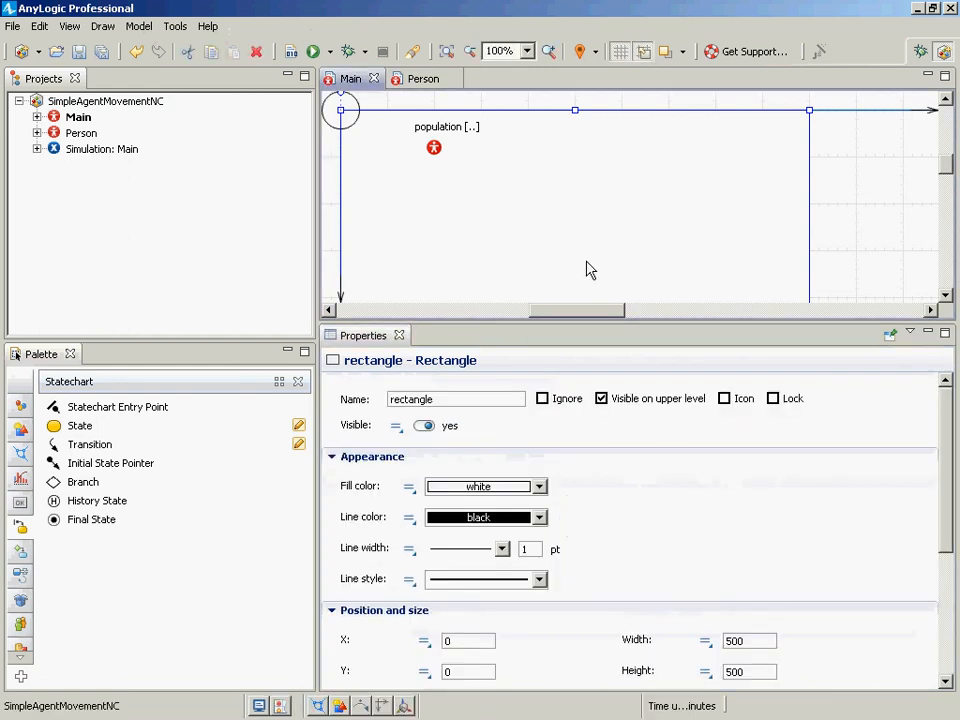
drag(945, 484, 945, 611)
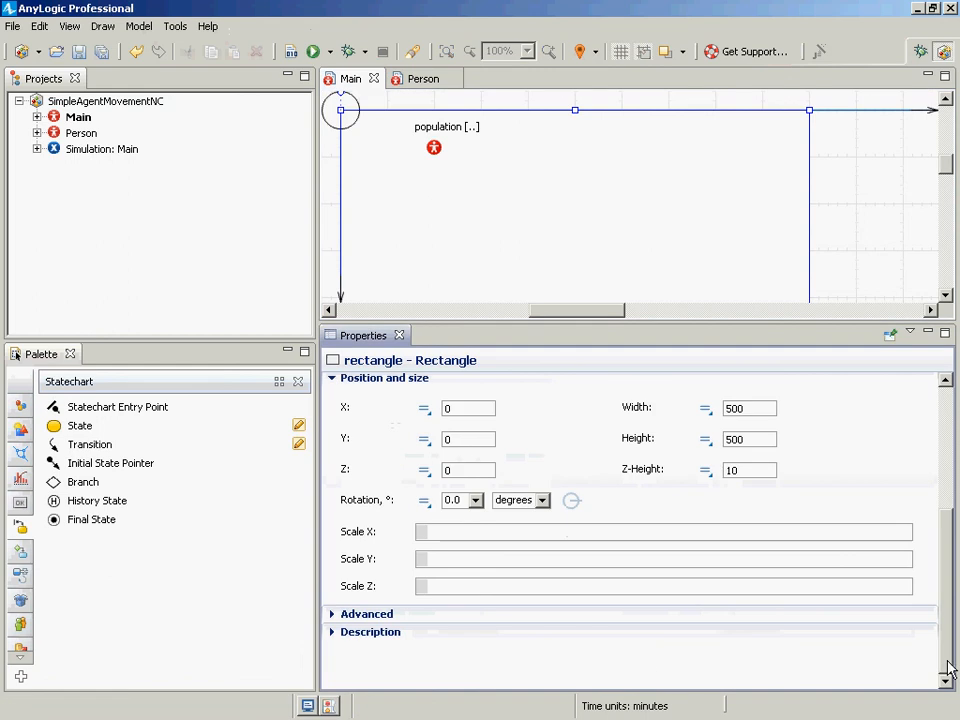
click(335, 613)
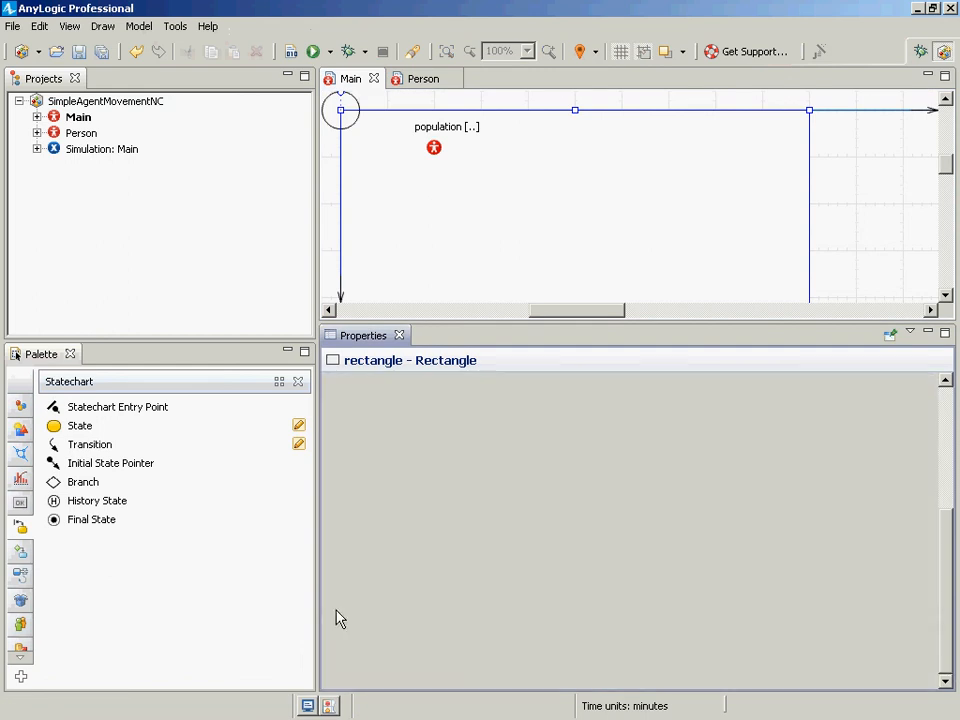
scroll(490, 615, down, 3)
key(alt+Tab)
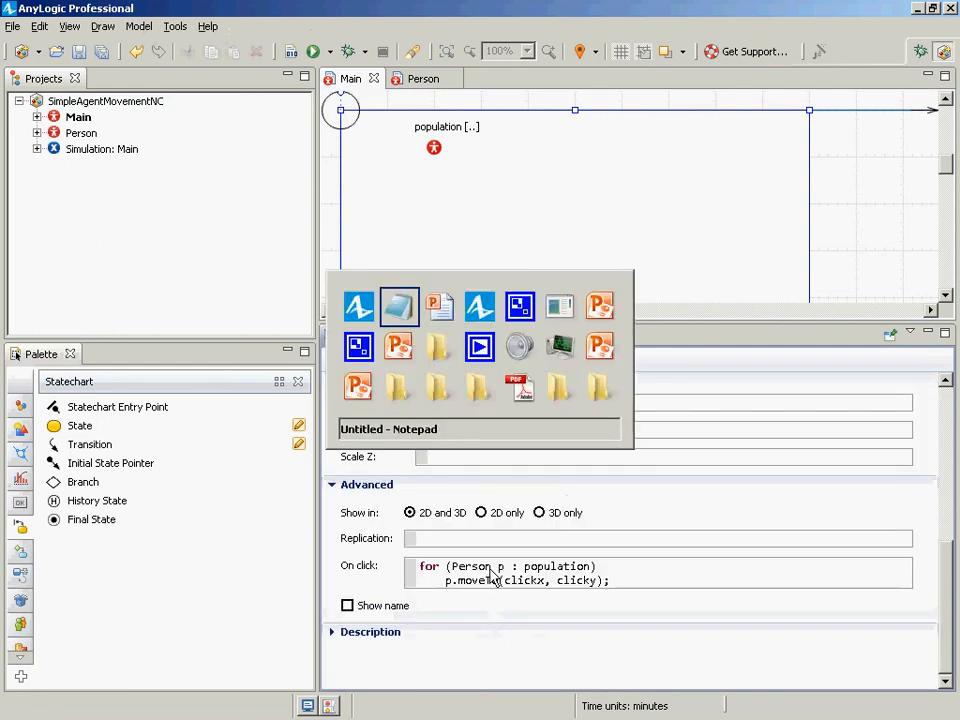
key(alt+Tab)
key(alt+shift+Tab)
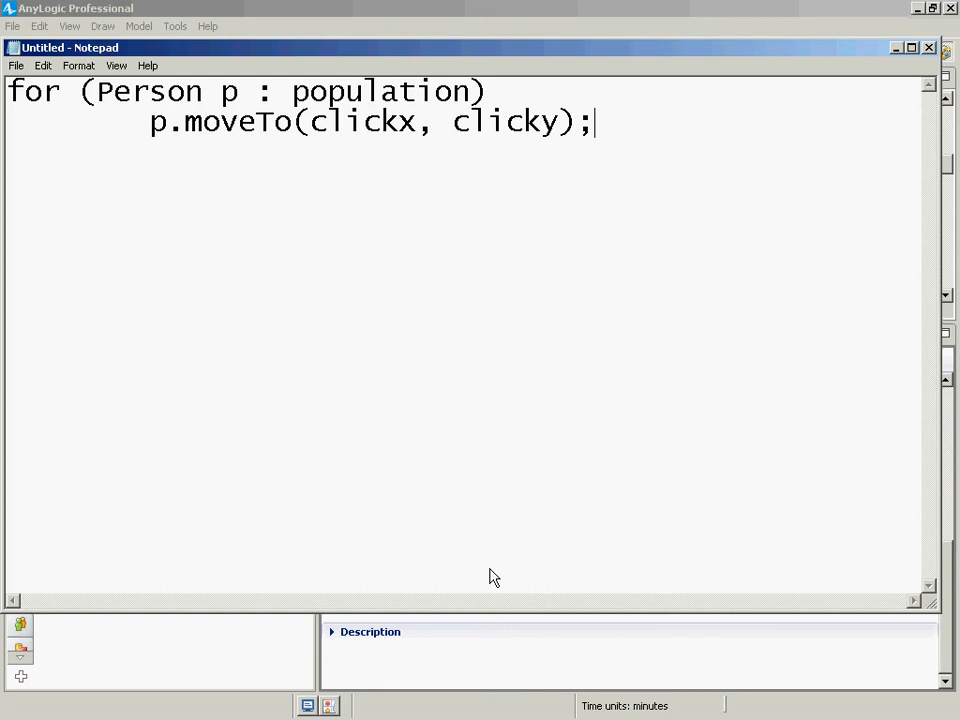
key(alt+Tab)
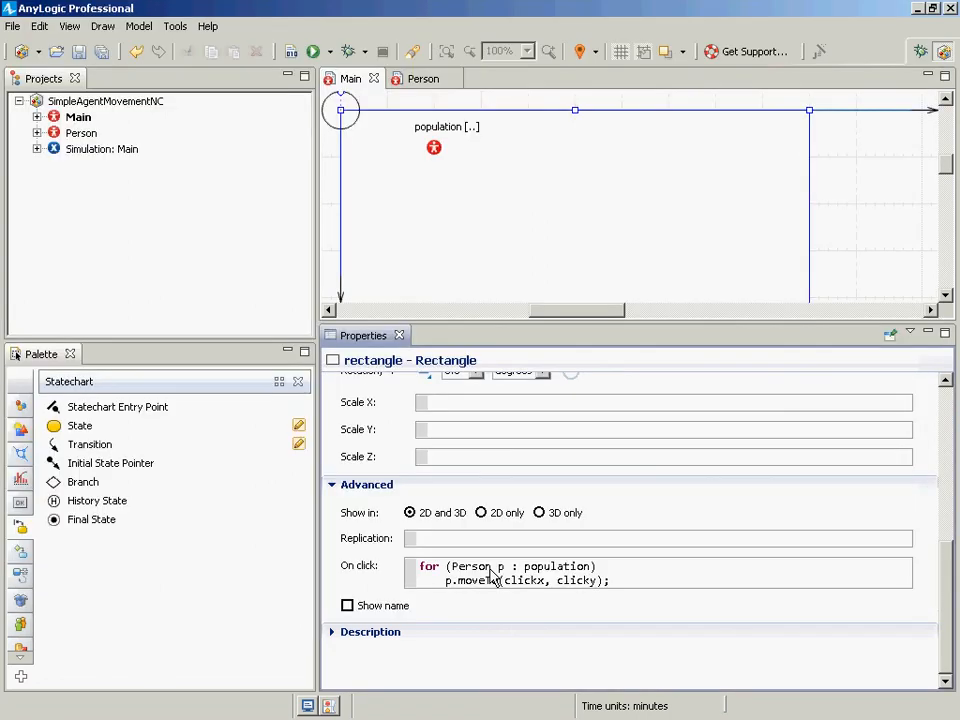
Inspect the properties of InMotion's arrival self-transition in Person and switch to the PowerPoint slide show.
double_click(80, 133)
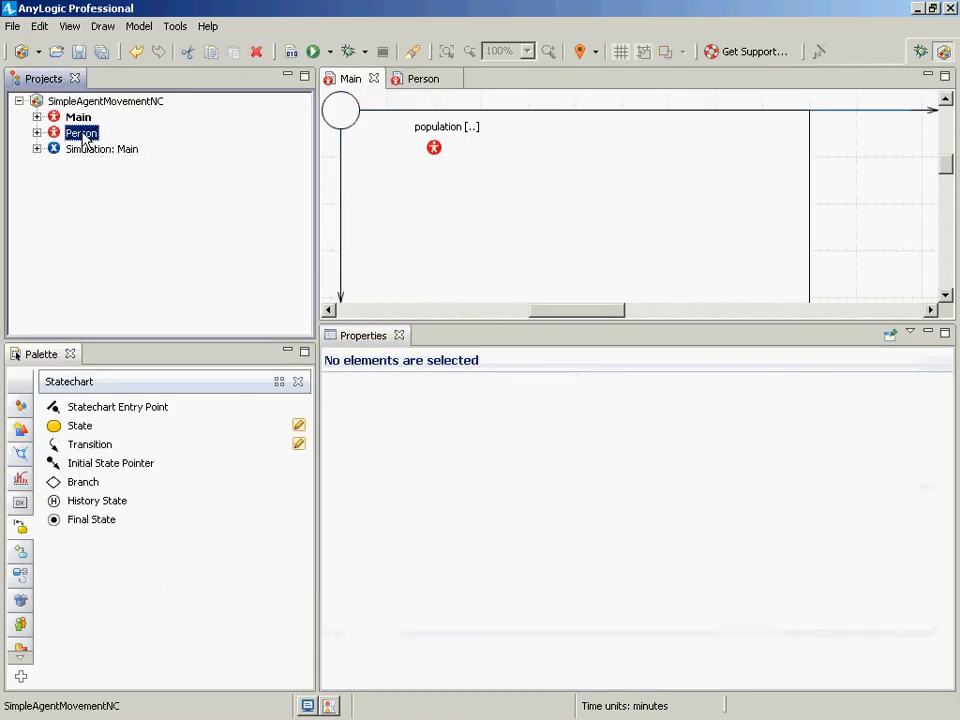
click(600, 206)
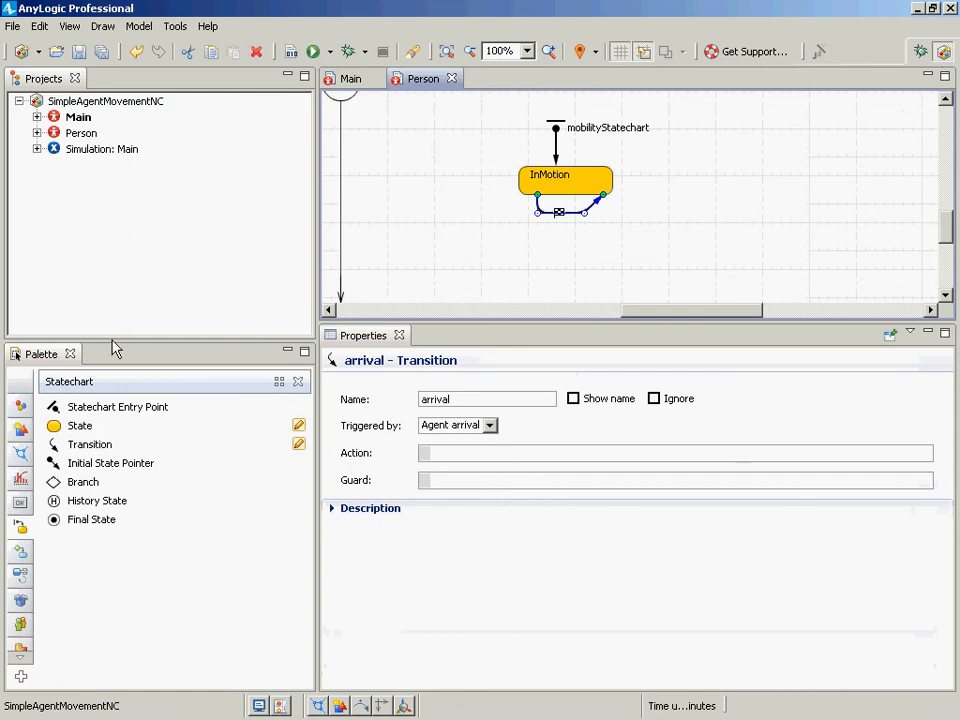
key(alt+Tab)
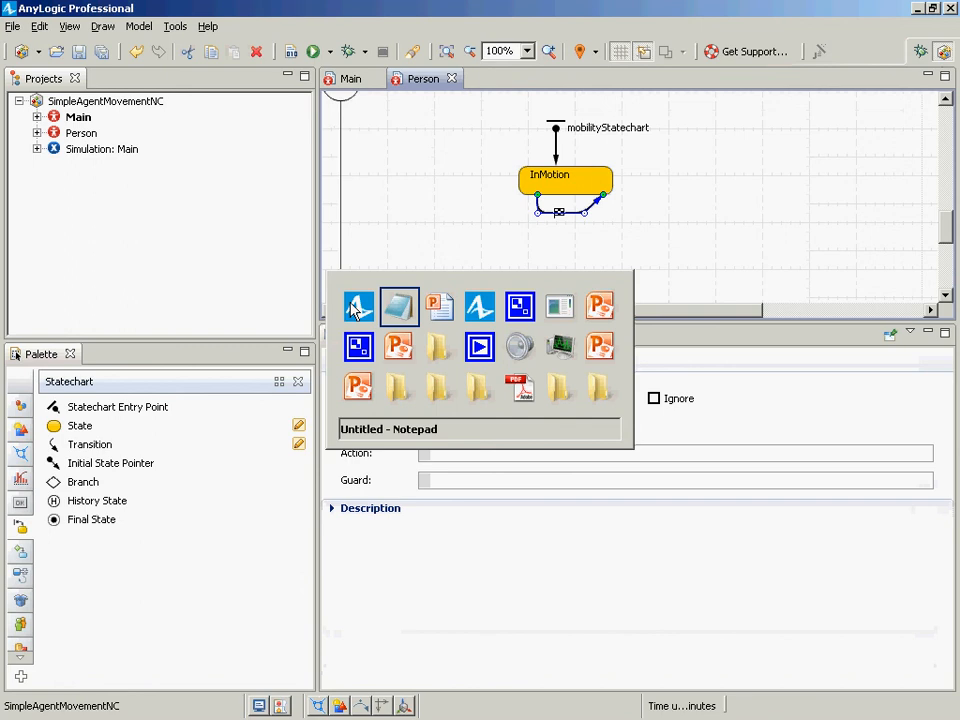
key(alt+Tab)
key(alt+Tab)
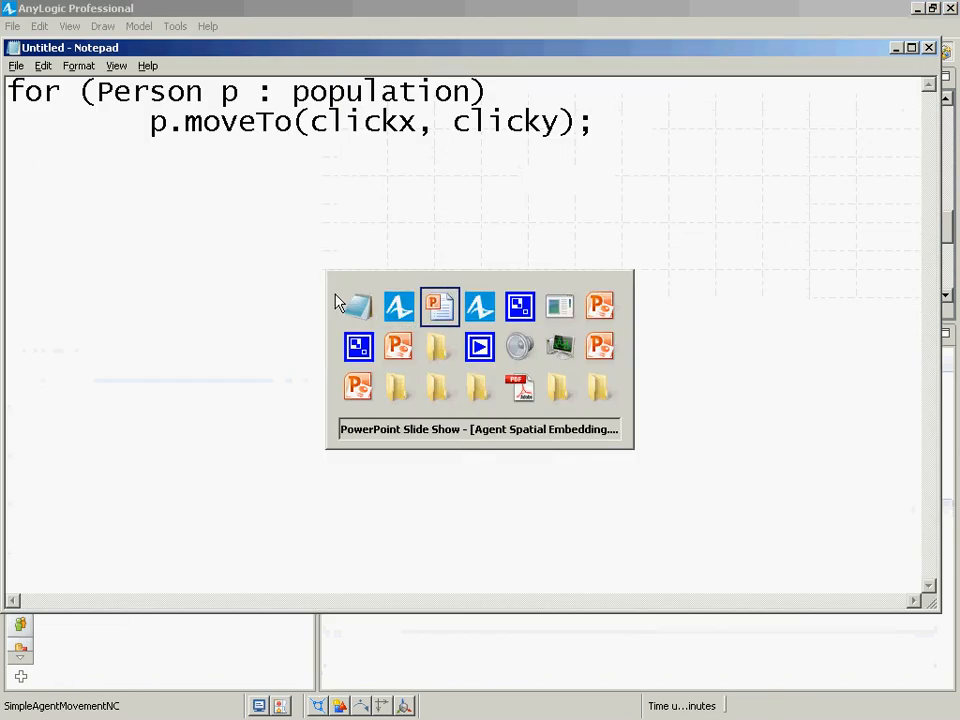
Switch back to AnyLogic, run the Simulation experiment and raise its speed to x25.
key(alt+shift+Tab)
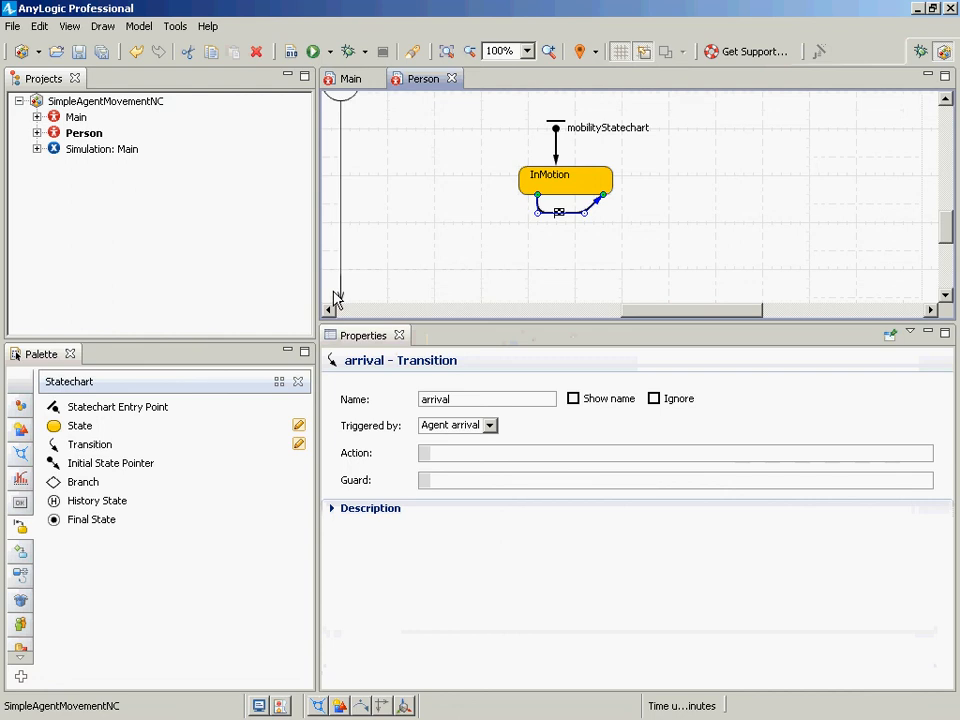
right_click(127, 150)
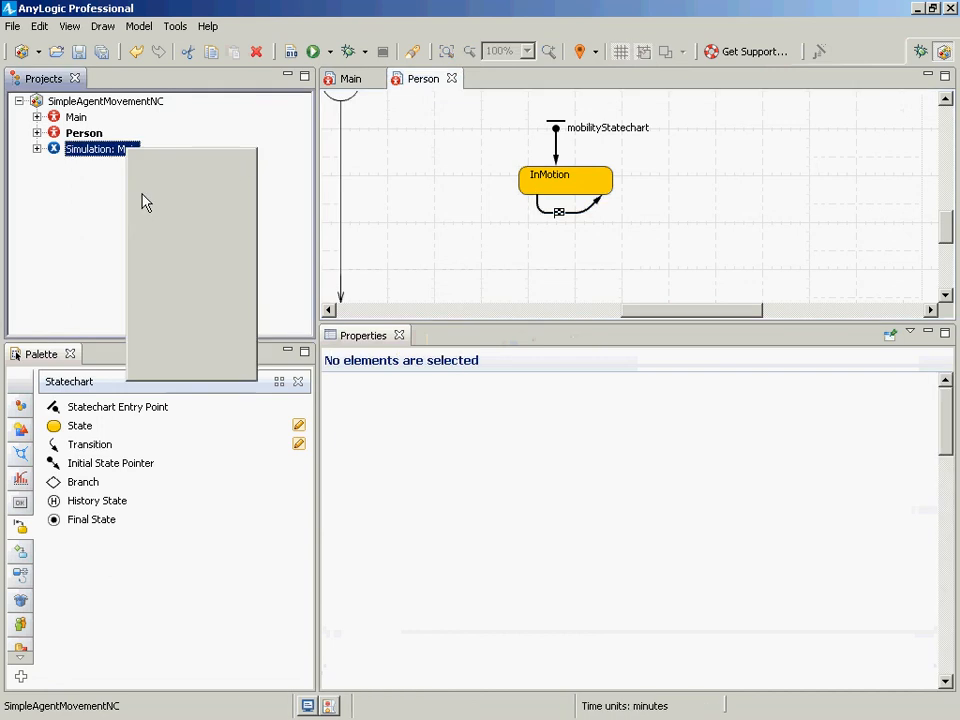
click(141, 348)
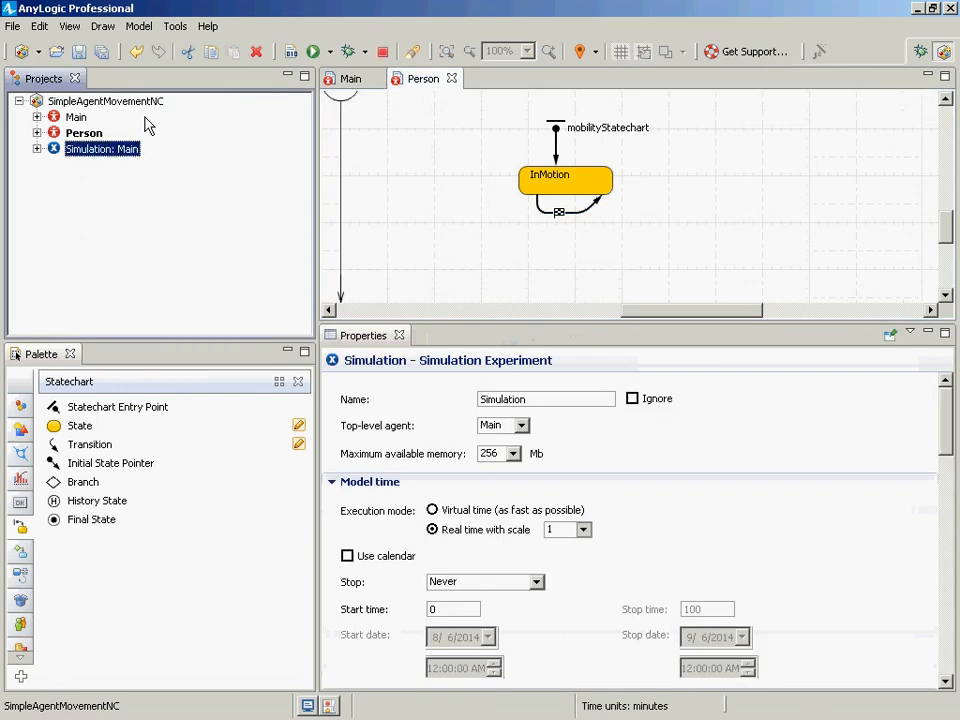
click(100, 140)
click(224, 36)
click(224, 36)
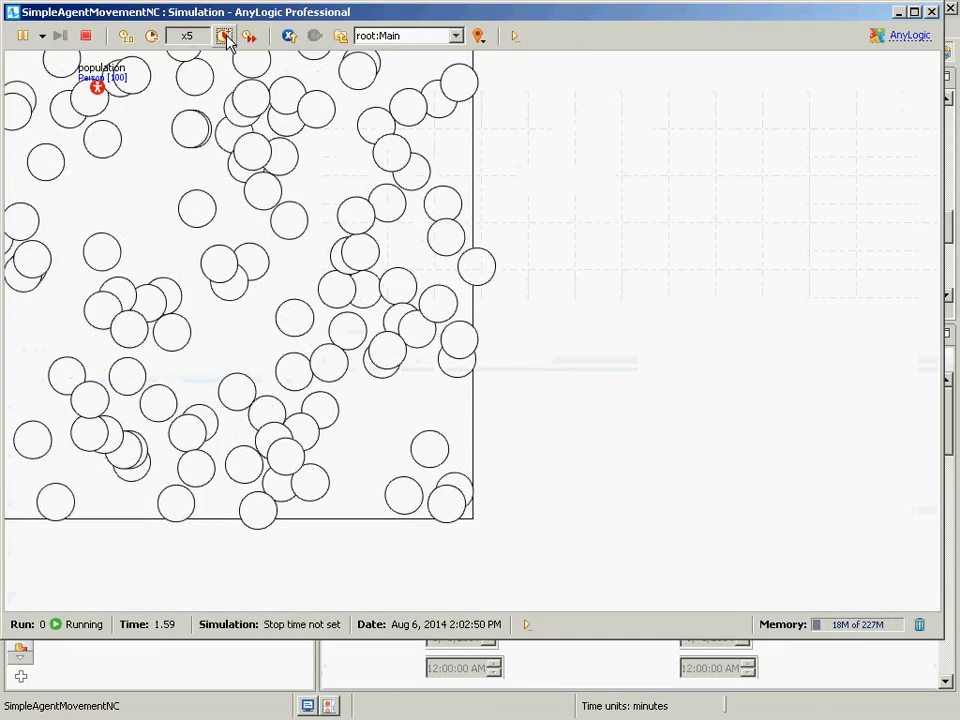
click(224, 36)
click(224, 36)
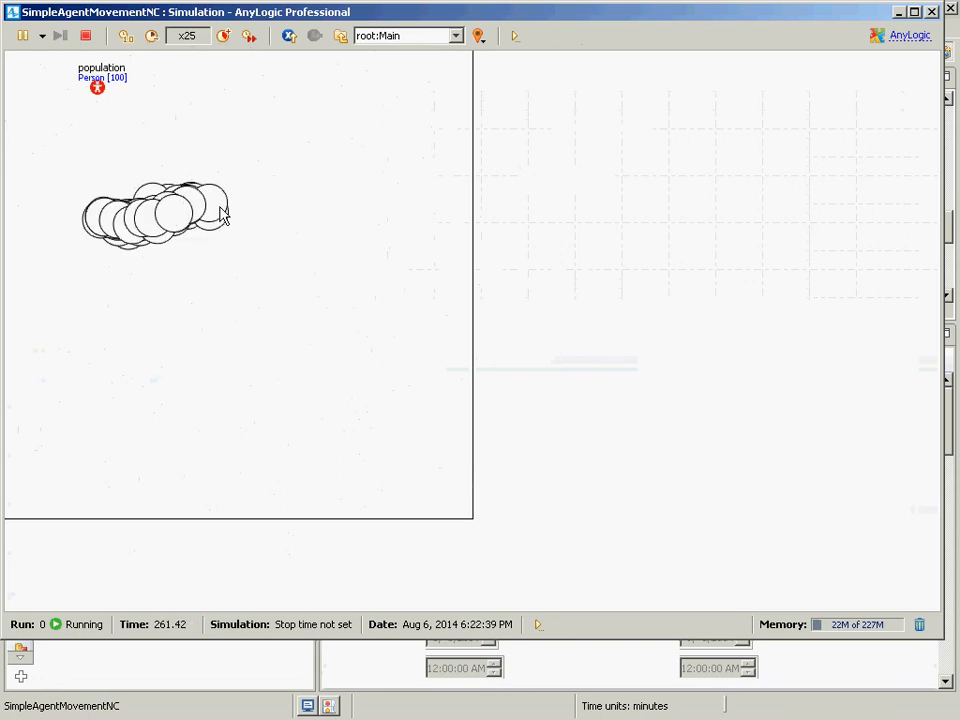
Raise the simulation speed to x250 and send the agents to three different points inside the rectangle.
click(223, 35)
click(223, 35)
click(223, 35)
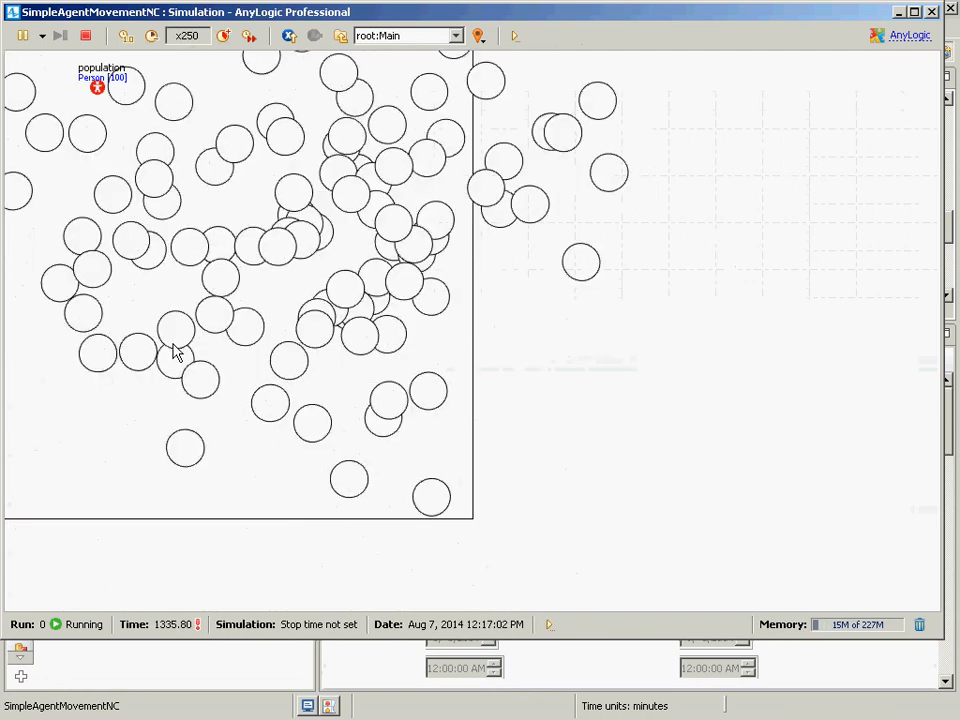
click(121, 414)
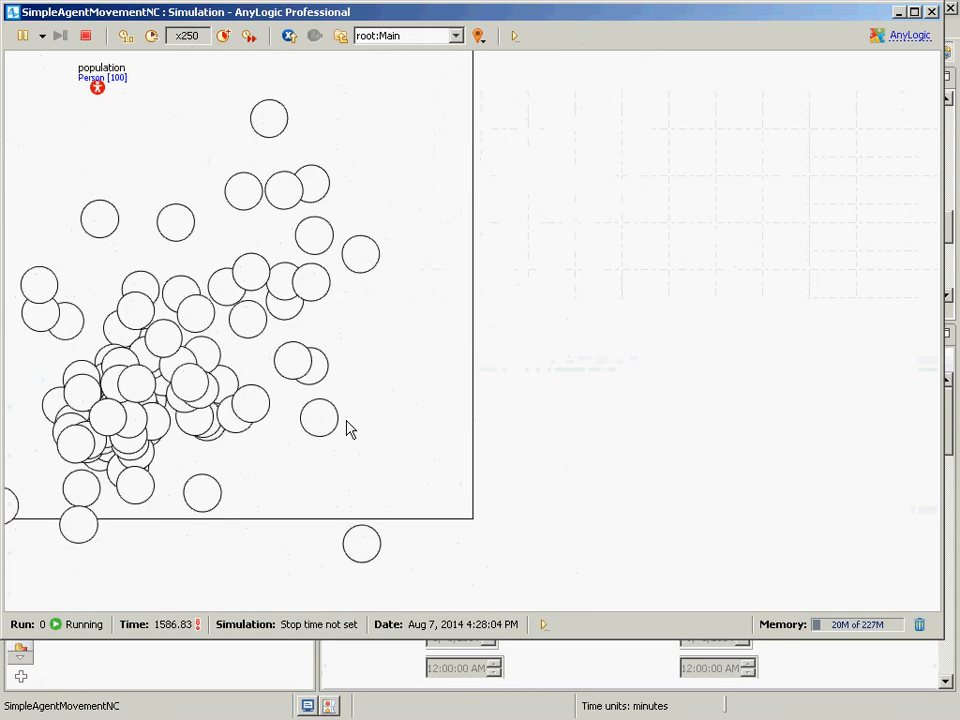
click(340, 375)
click(178, 206)
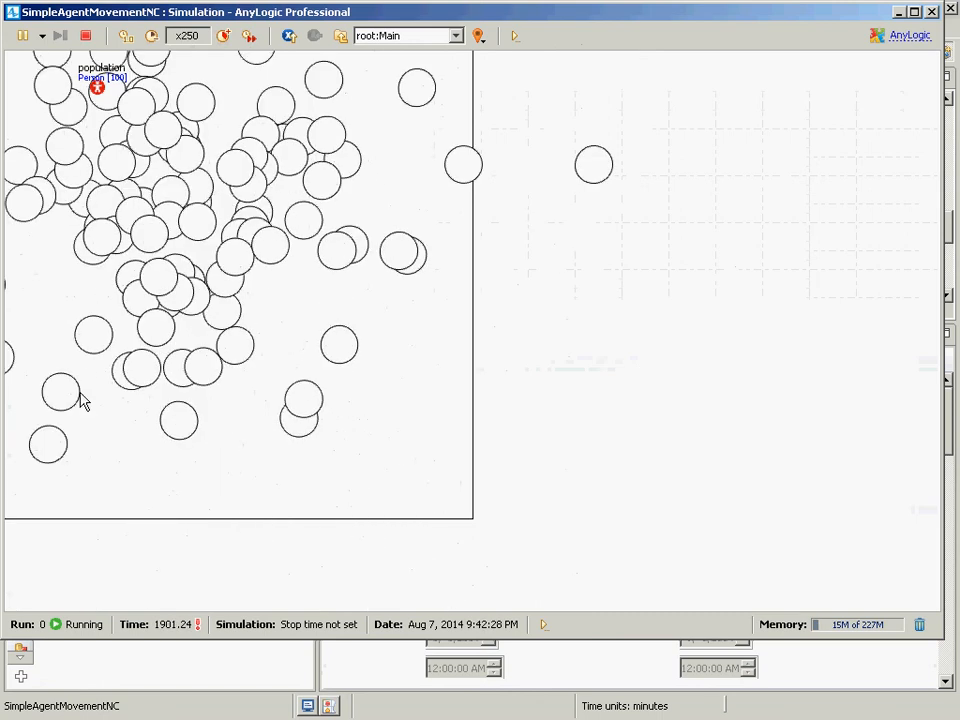
Slow the simulation to x10, send the agents to another point in the rectangle and close the simulation window.
click(152, 36)
click(152, 36)
click(152, 36)
click(152, 36)
click(244, 206)
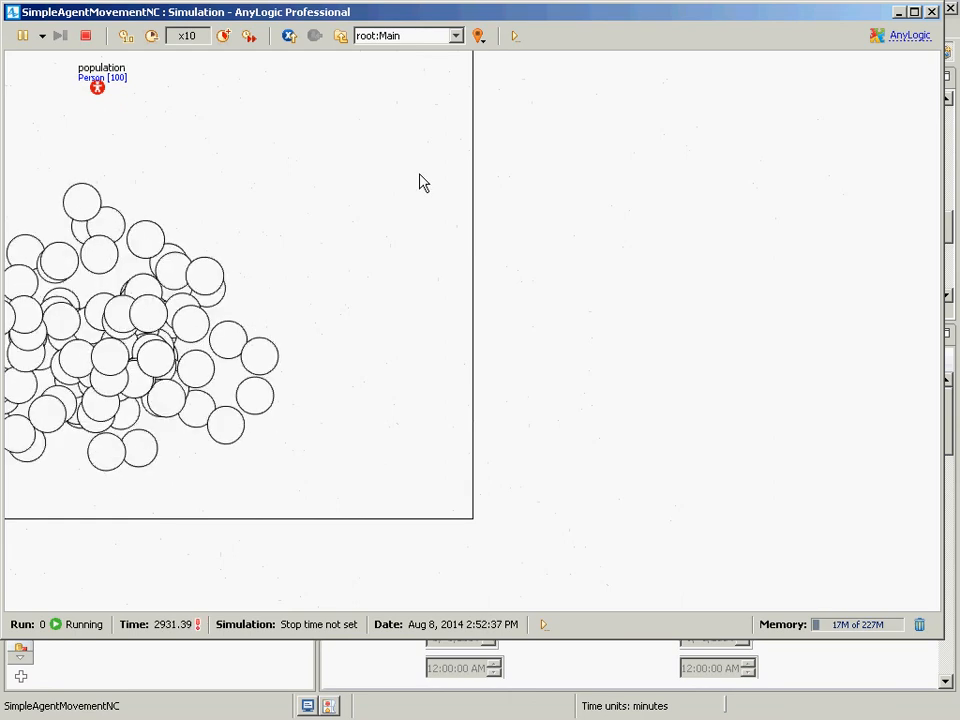
click(933, 12)
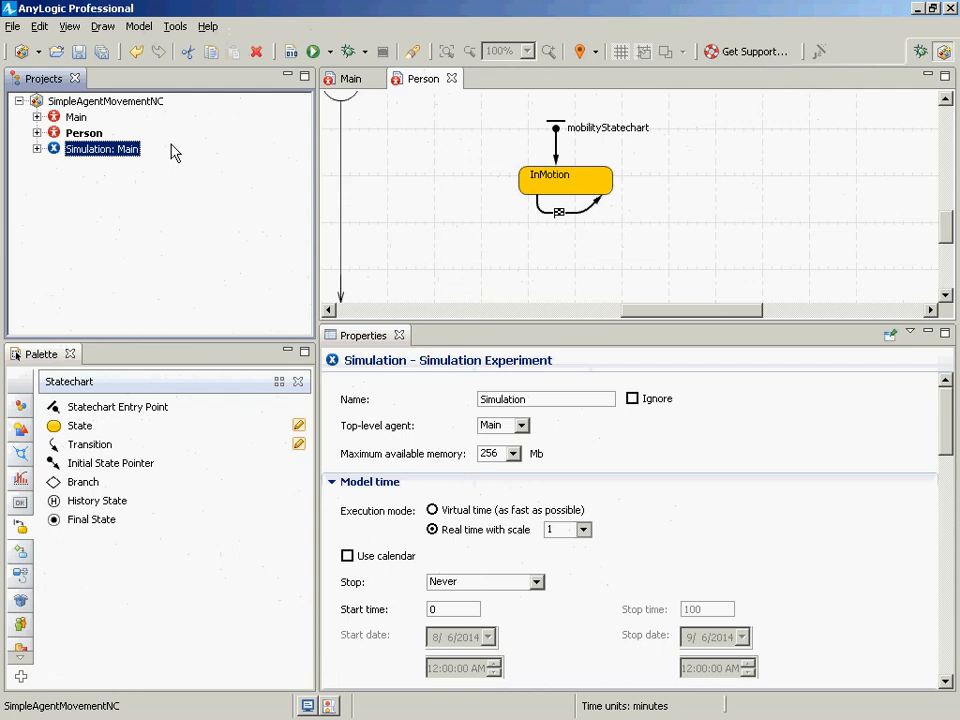
Close the SimpleAgentMovementNC model.
key(alt+f)
key(Up)
key(Up)
key(Right)
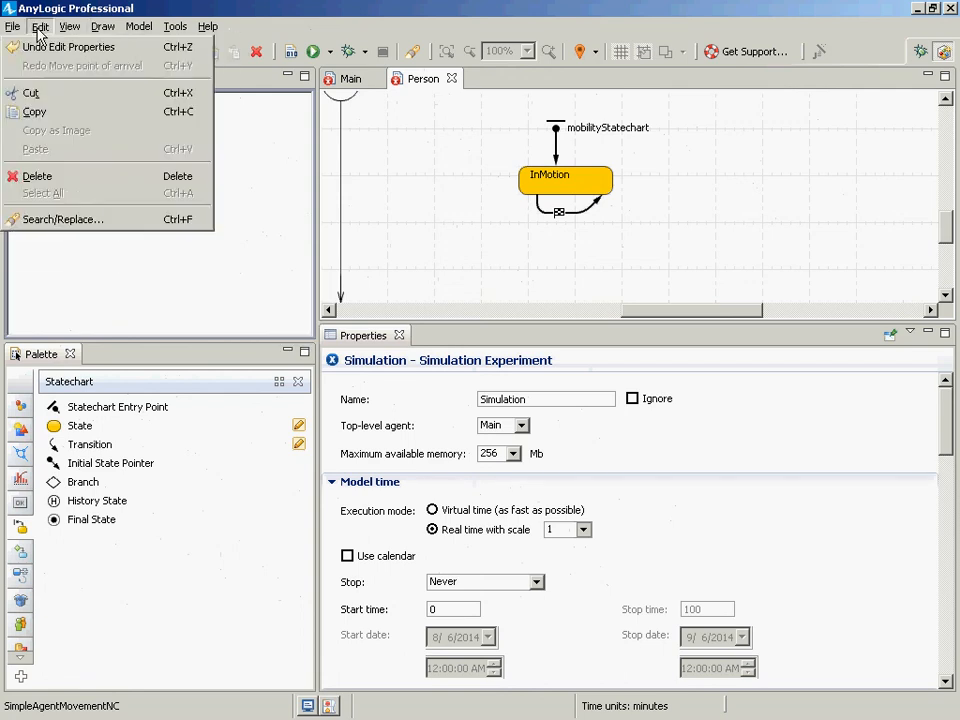
click(60, 172)
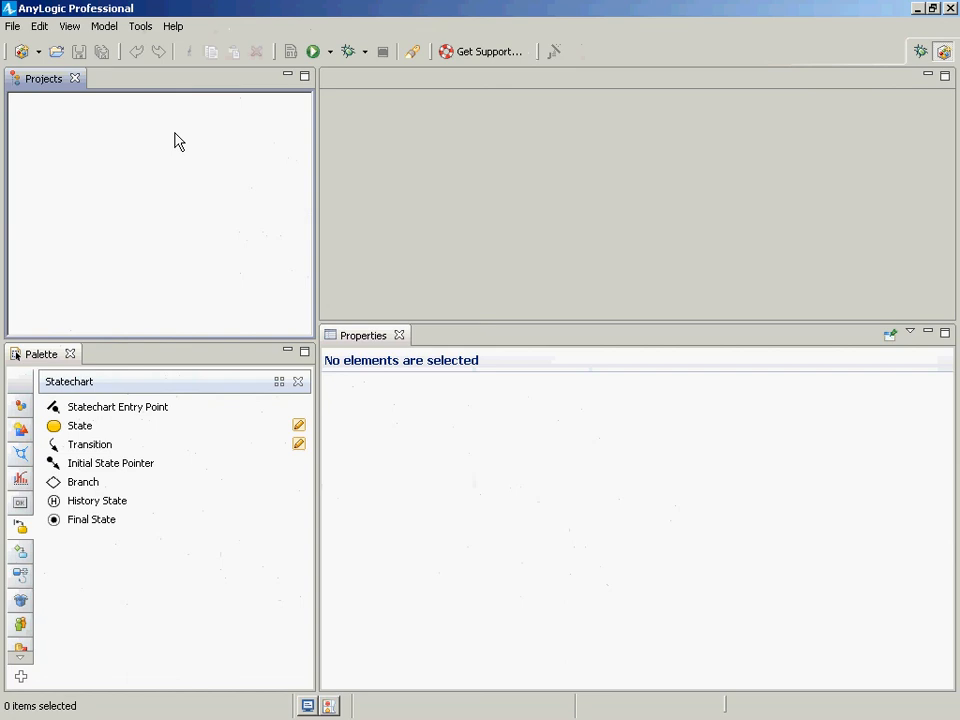
Start creating a new model so that its name and location can be entered.
click(14, 26)
mouse_move(26, 47)
click(265, 45)
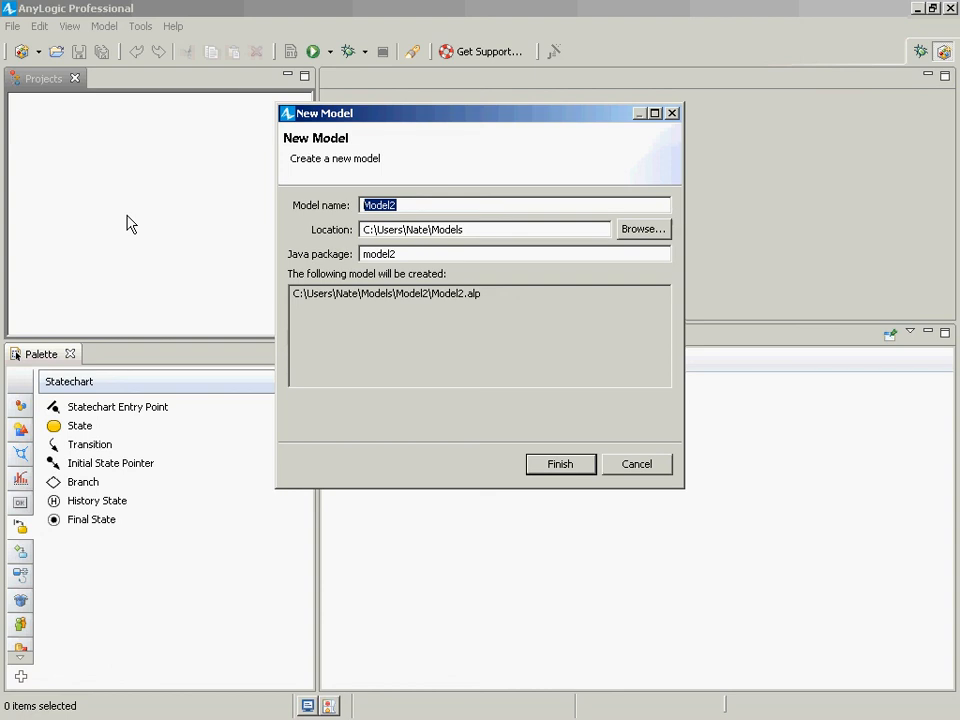
key(alt+Tab)
key(alt+Tab)
key(alt+Tab)
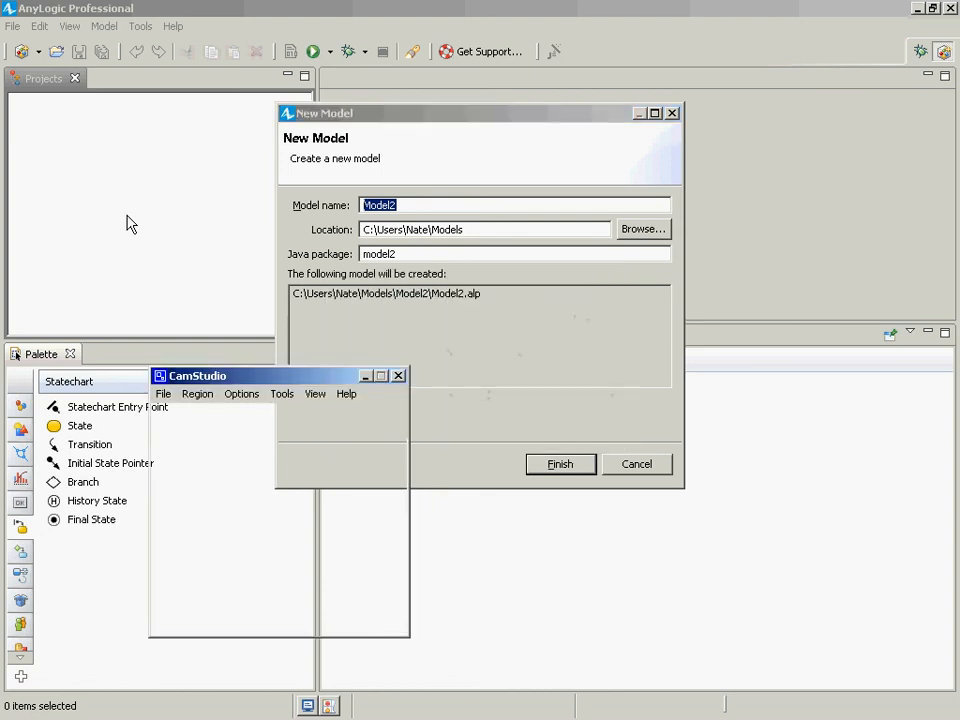